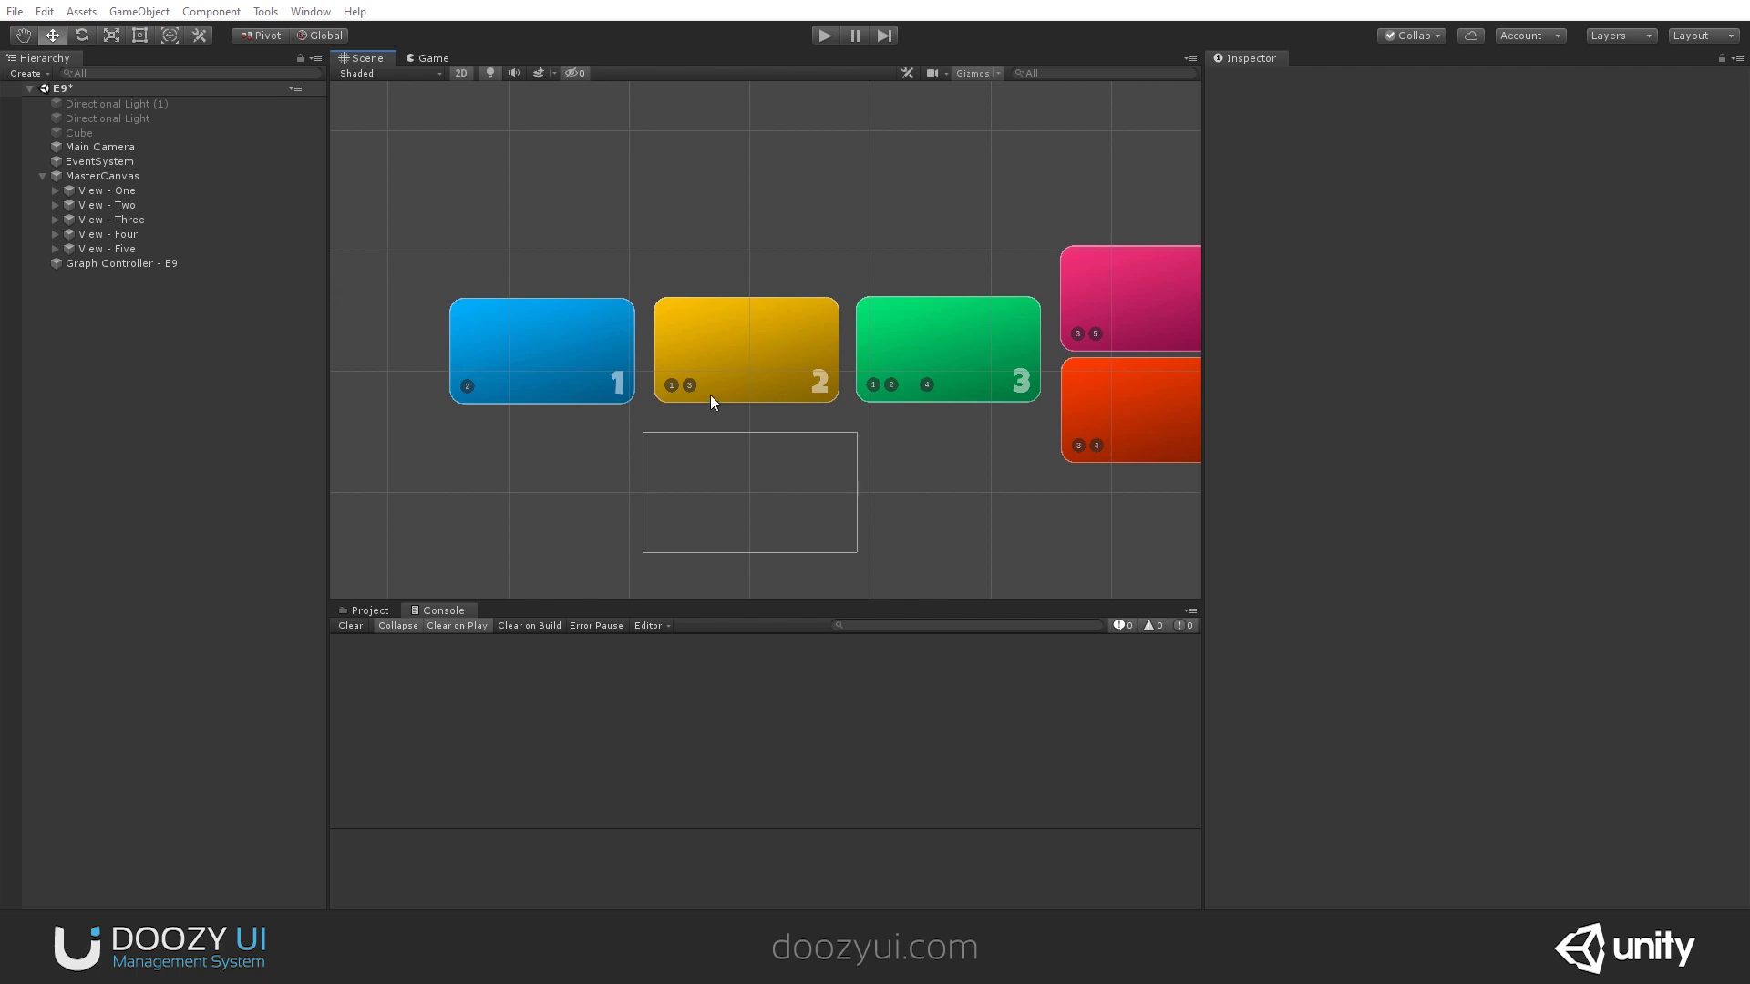
Create a Doozy Gesture Listener object at the root of the E9 scene.
middle_click_drag(722, 408, 669, 267)
left_click(120, 360)
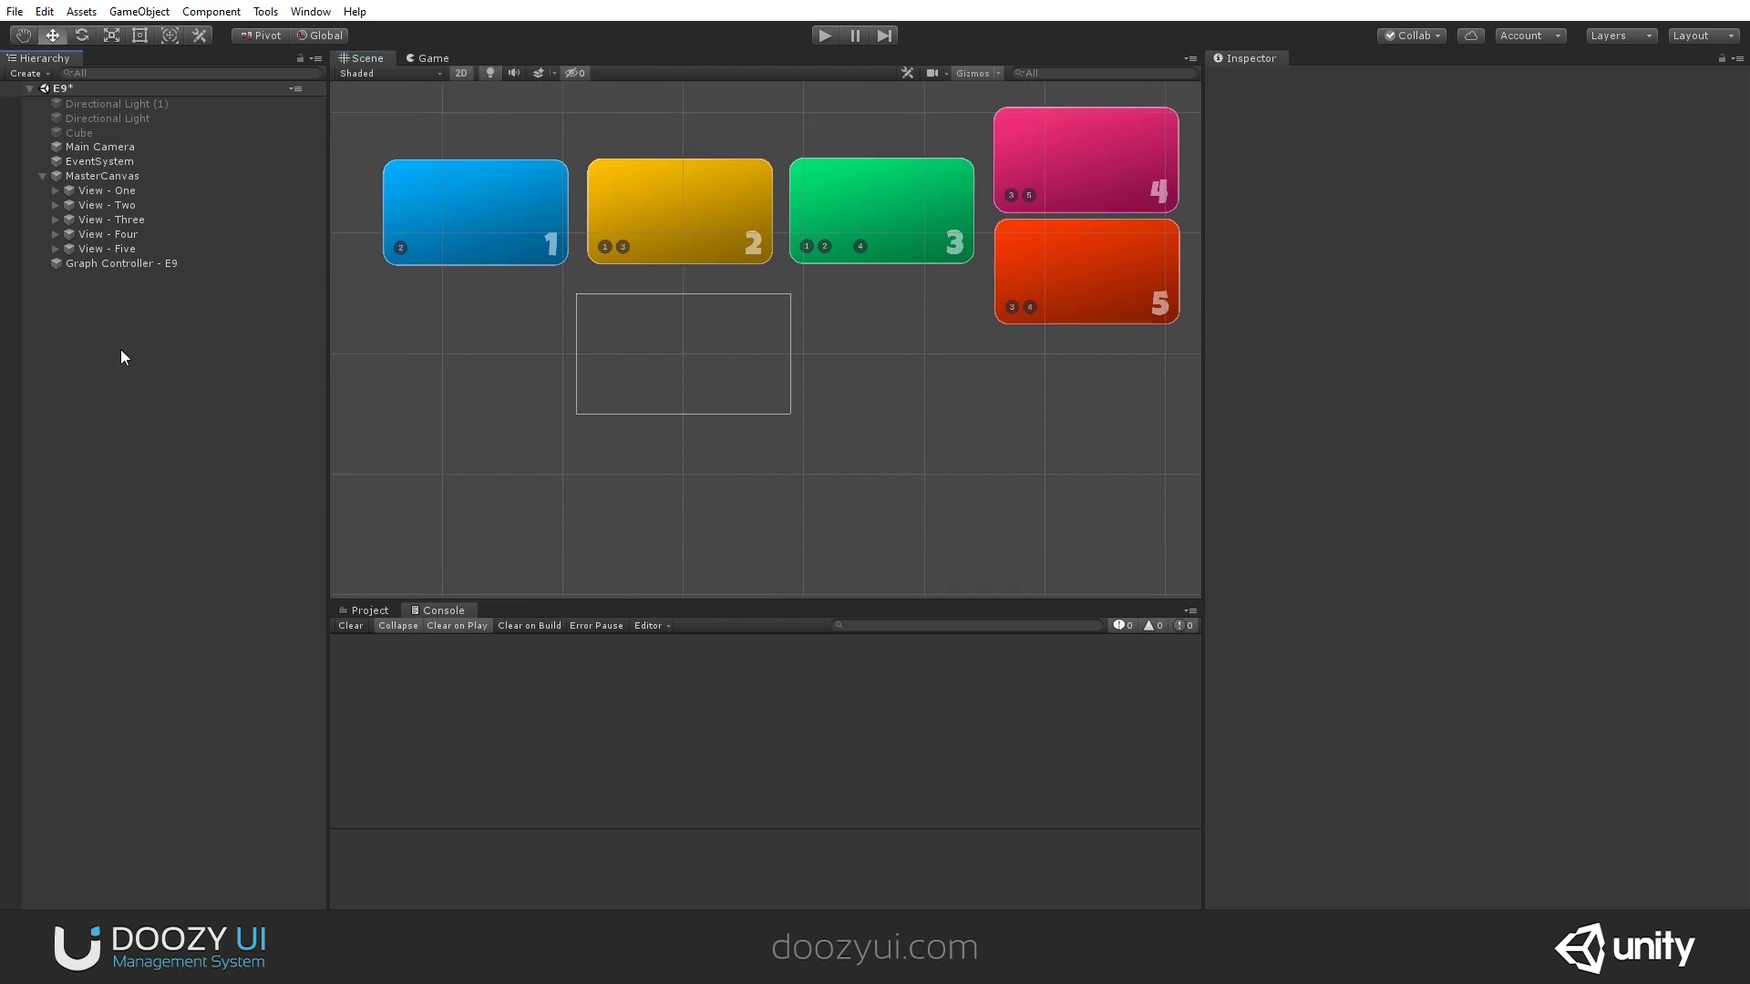
right_click(121, 350)
mouse_move(269, 580)
mouse_move(379, 662)
left_click(515, 662)
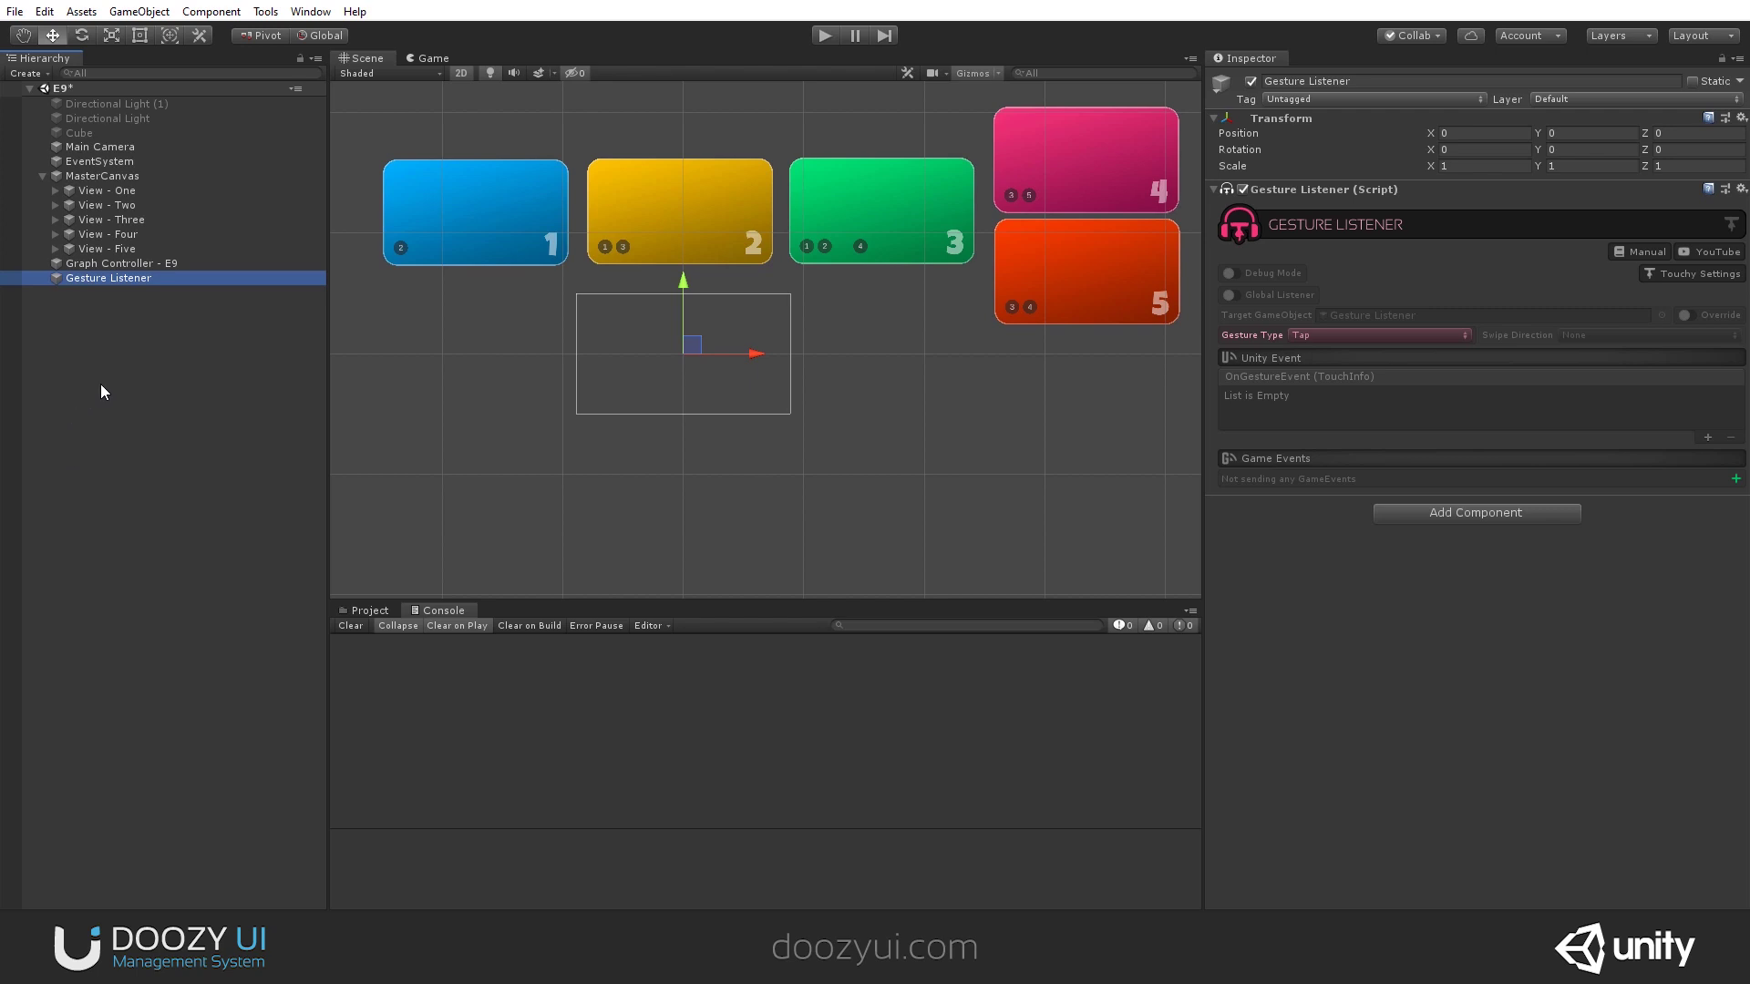
Run the scene, inspect the Touch Detector, Soundy Manager and Gesture Listener objects, and stop play mode.
left_click(820, 36)
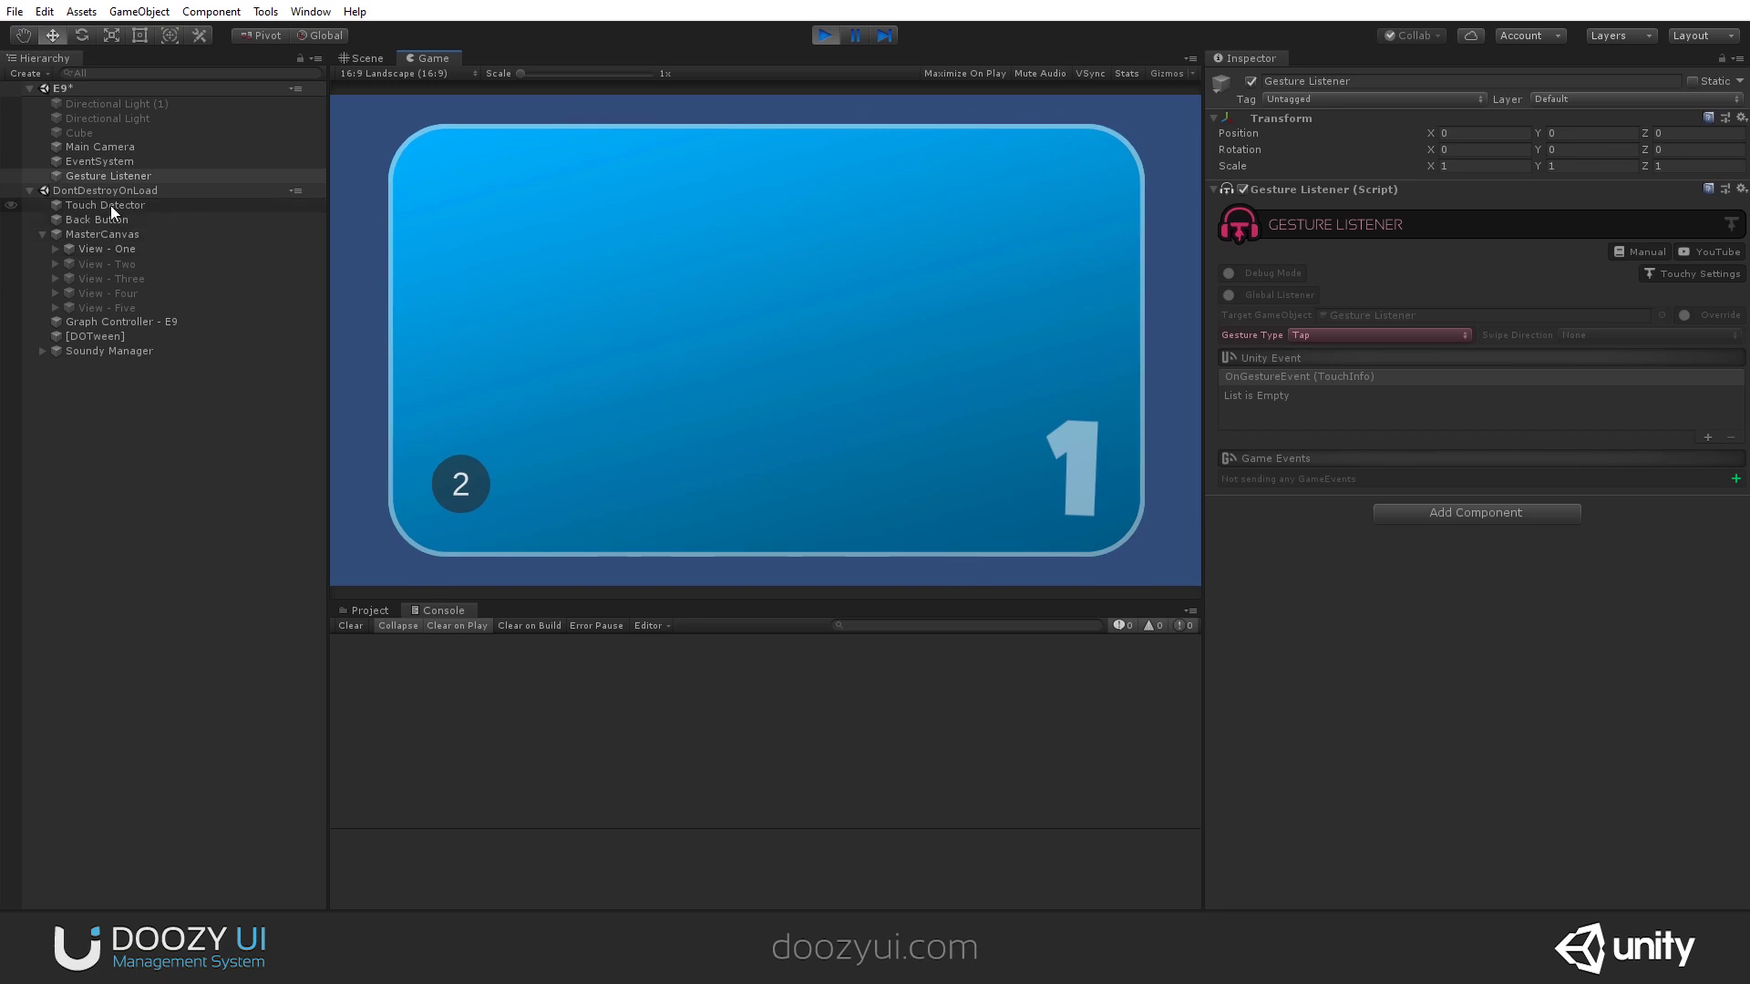
left_click(111, 205)
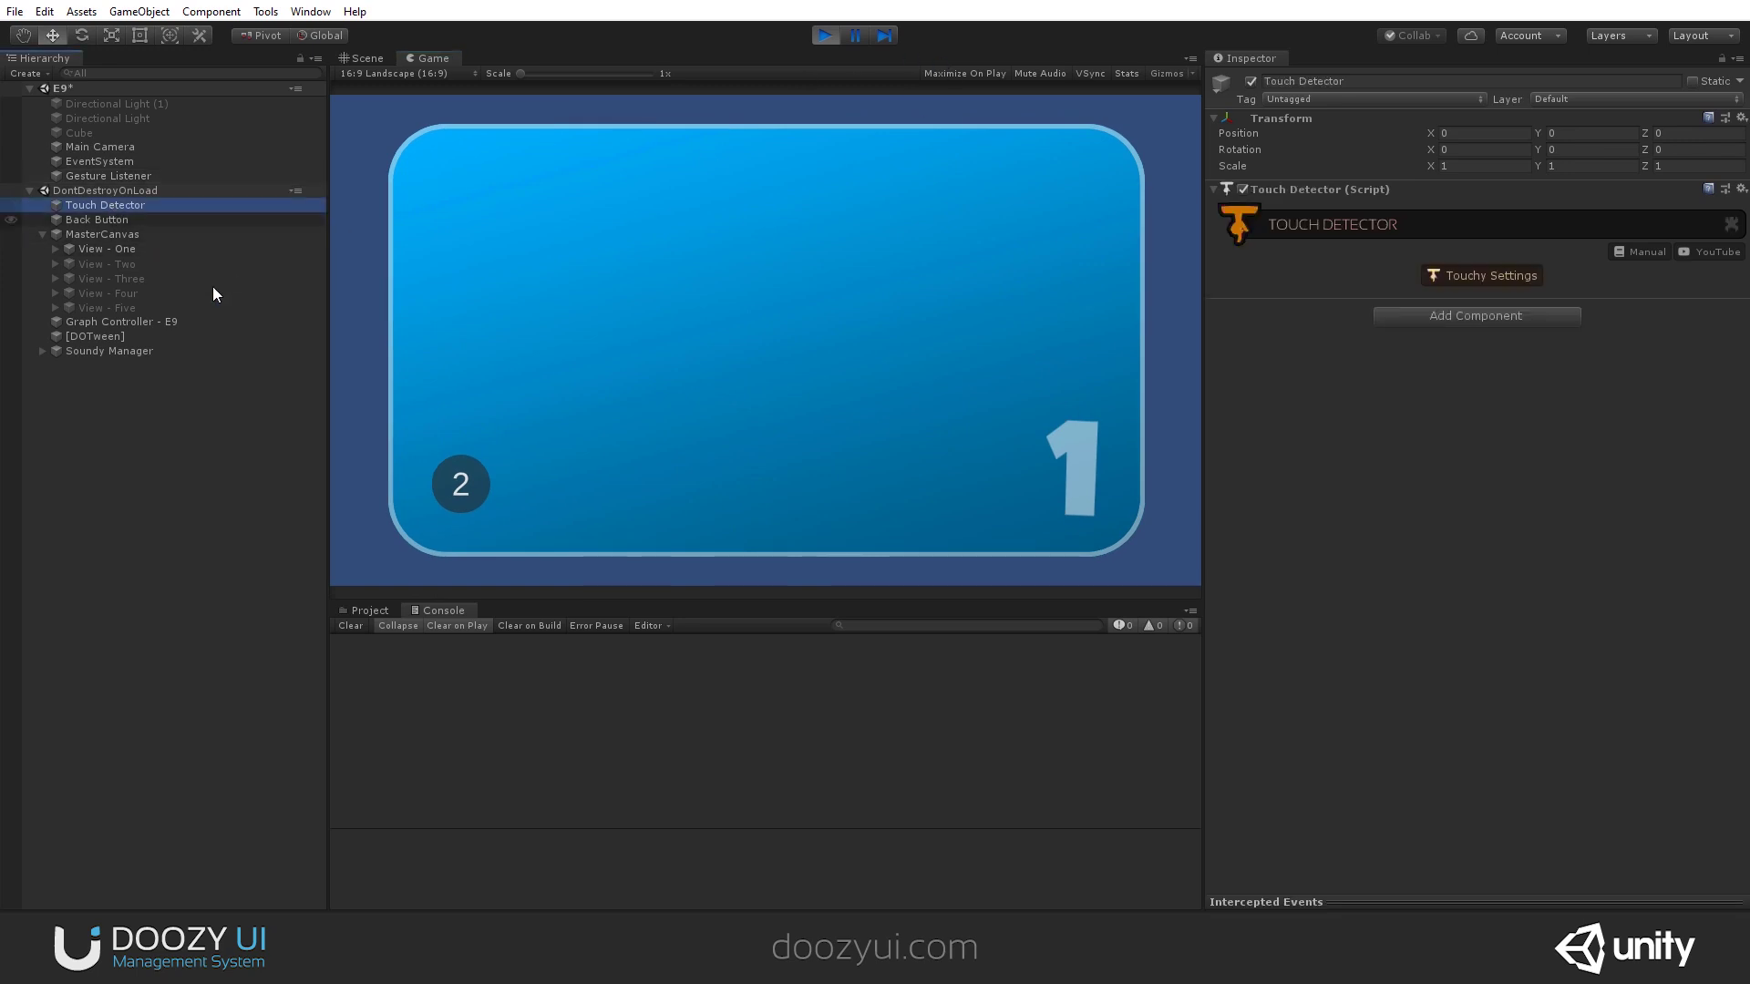
left_click(107, 351)
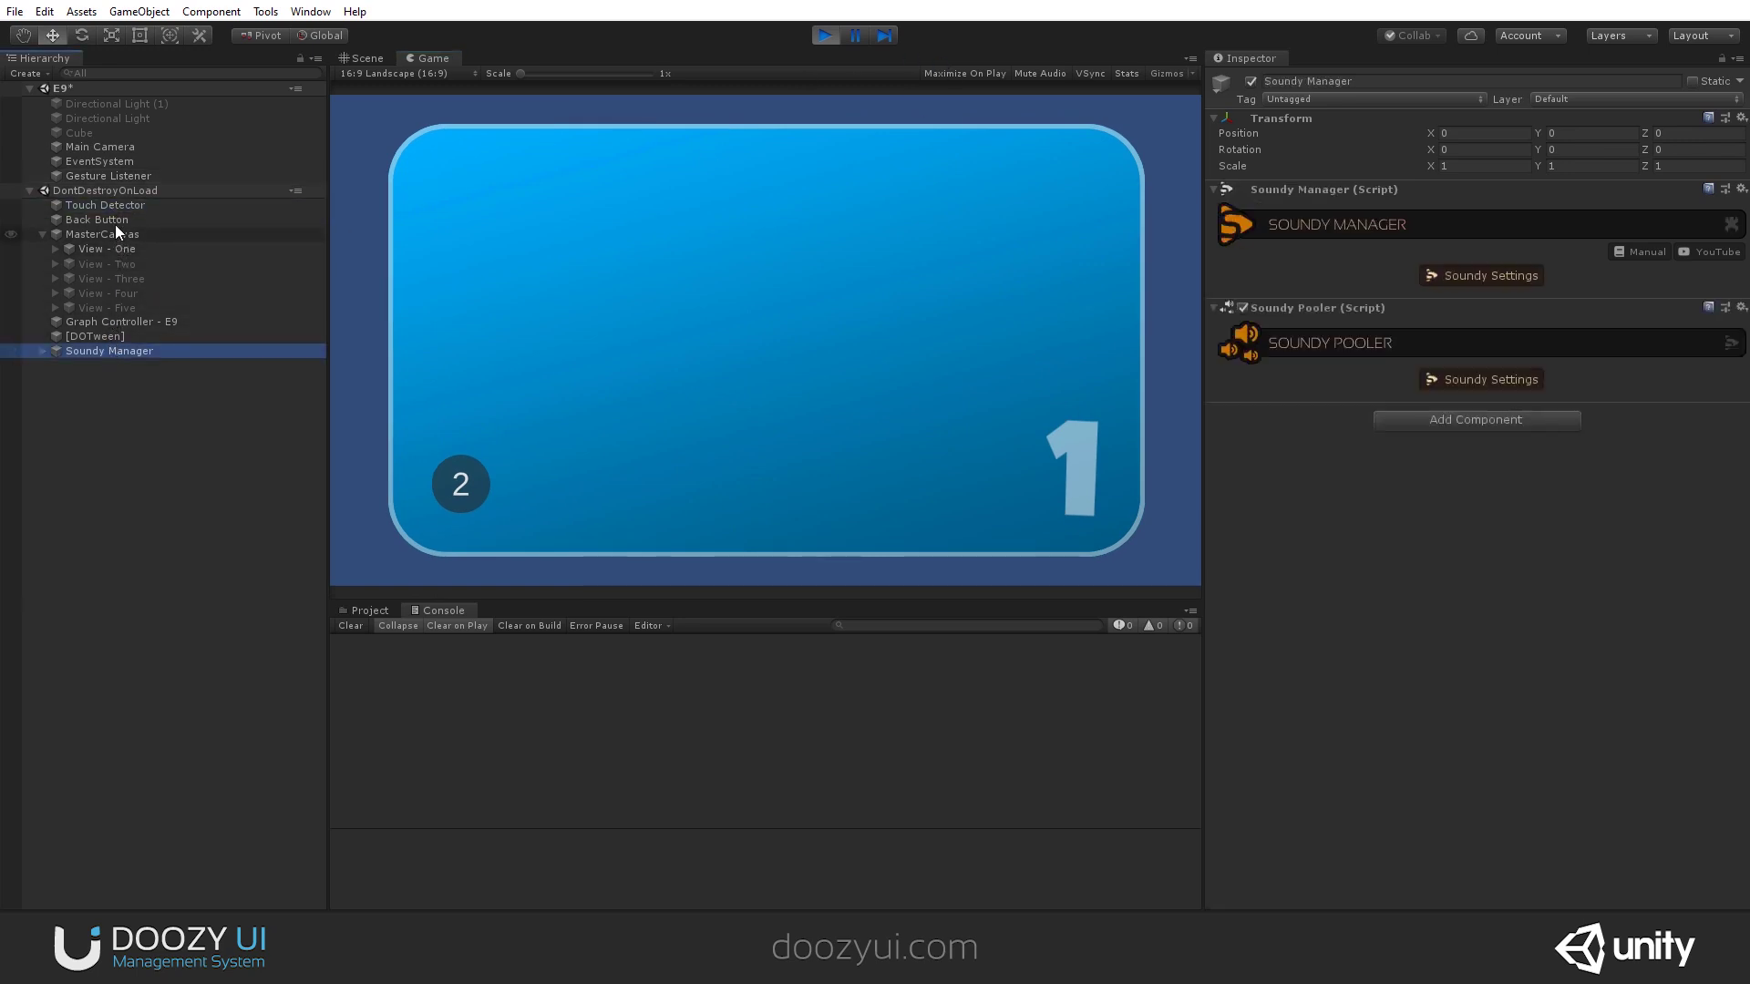
left_click(108, 176)
left_click(825, 34)
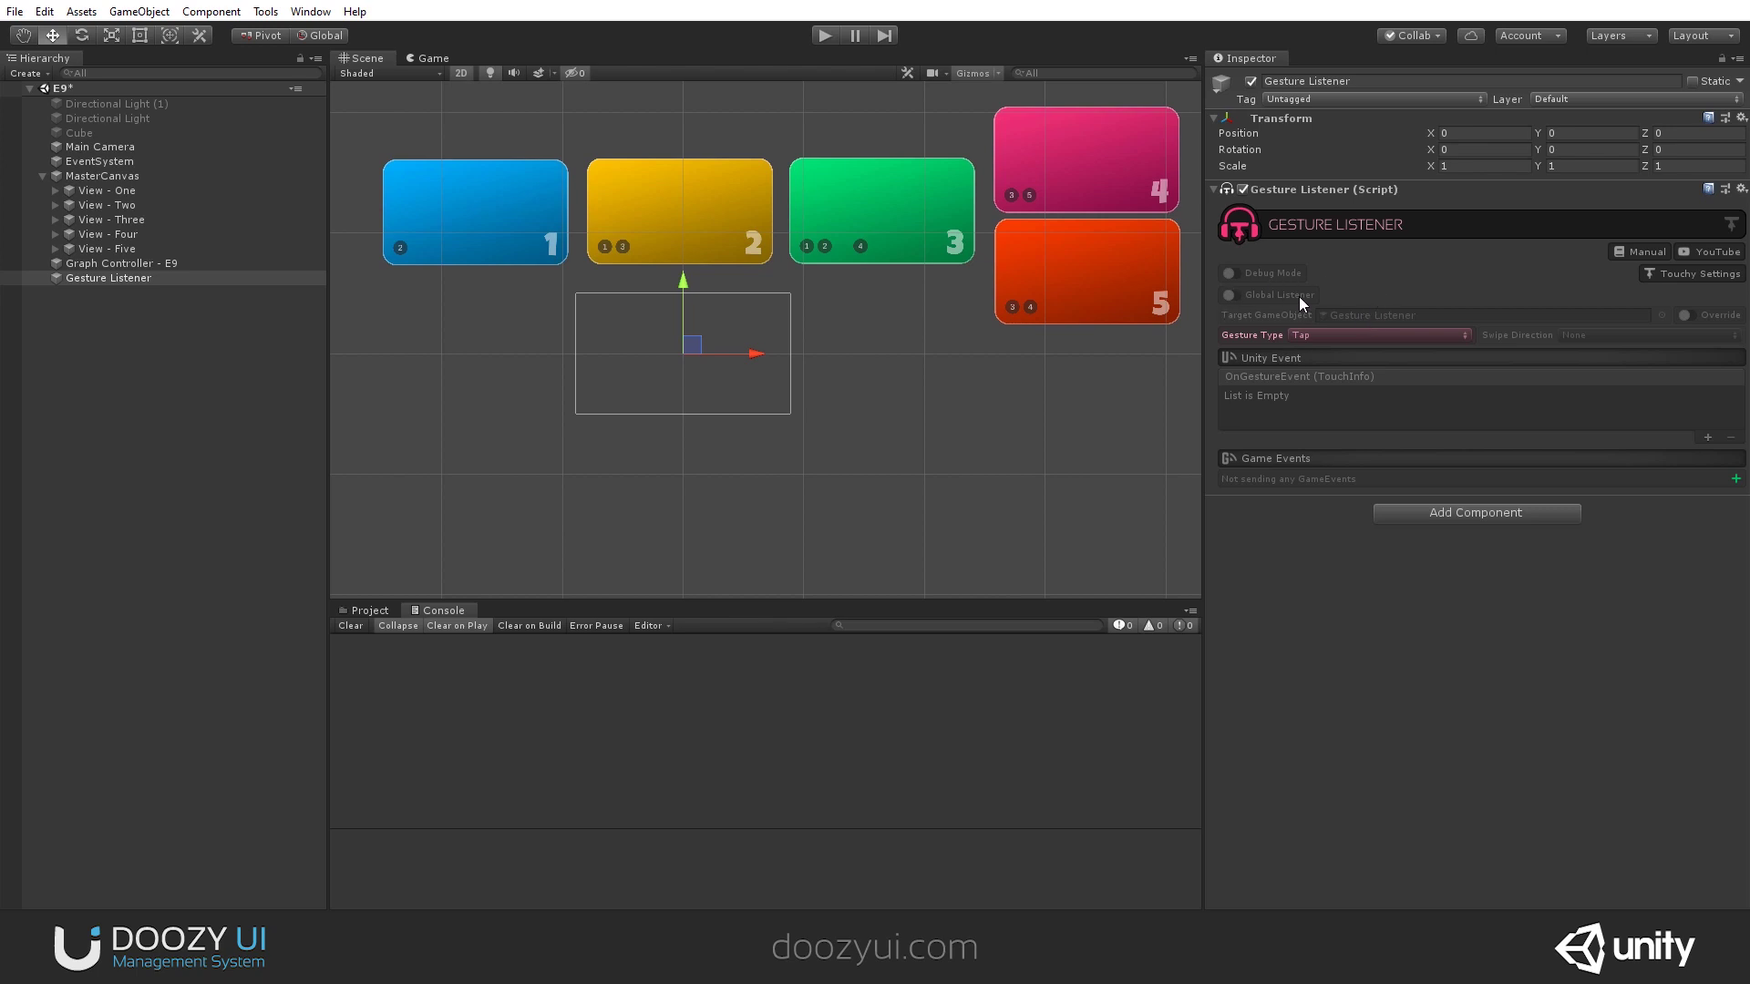
Try the Long Tap and Swipe gesture types on the root Gesture Listener and browse the swipe directions.
left_click(1302, 337)
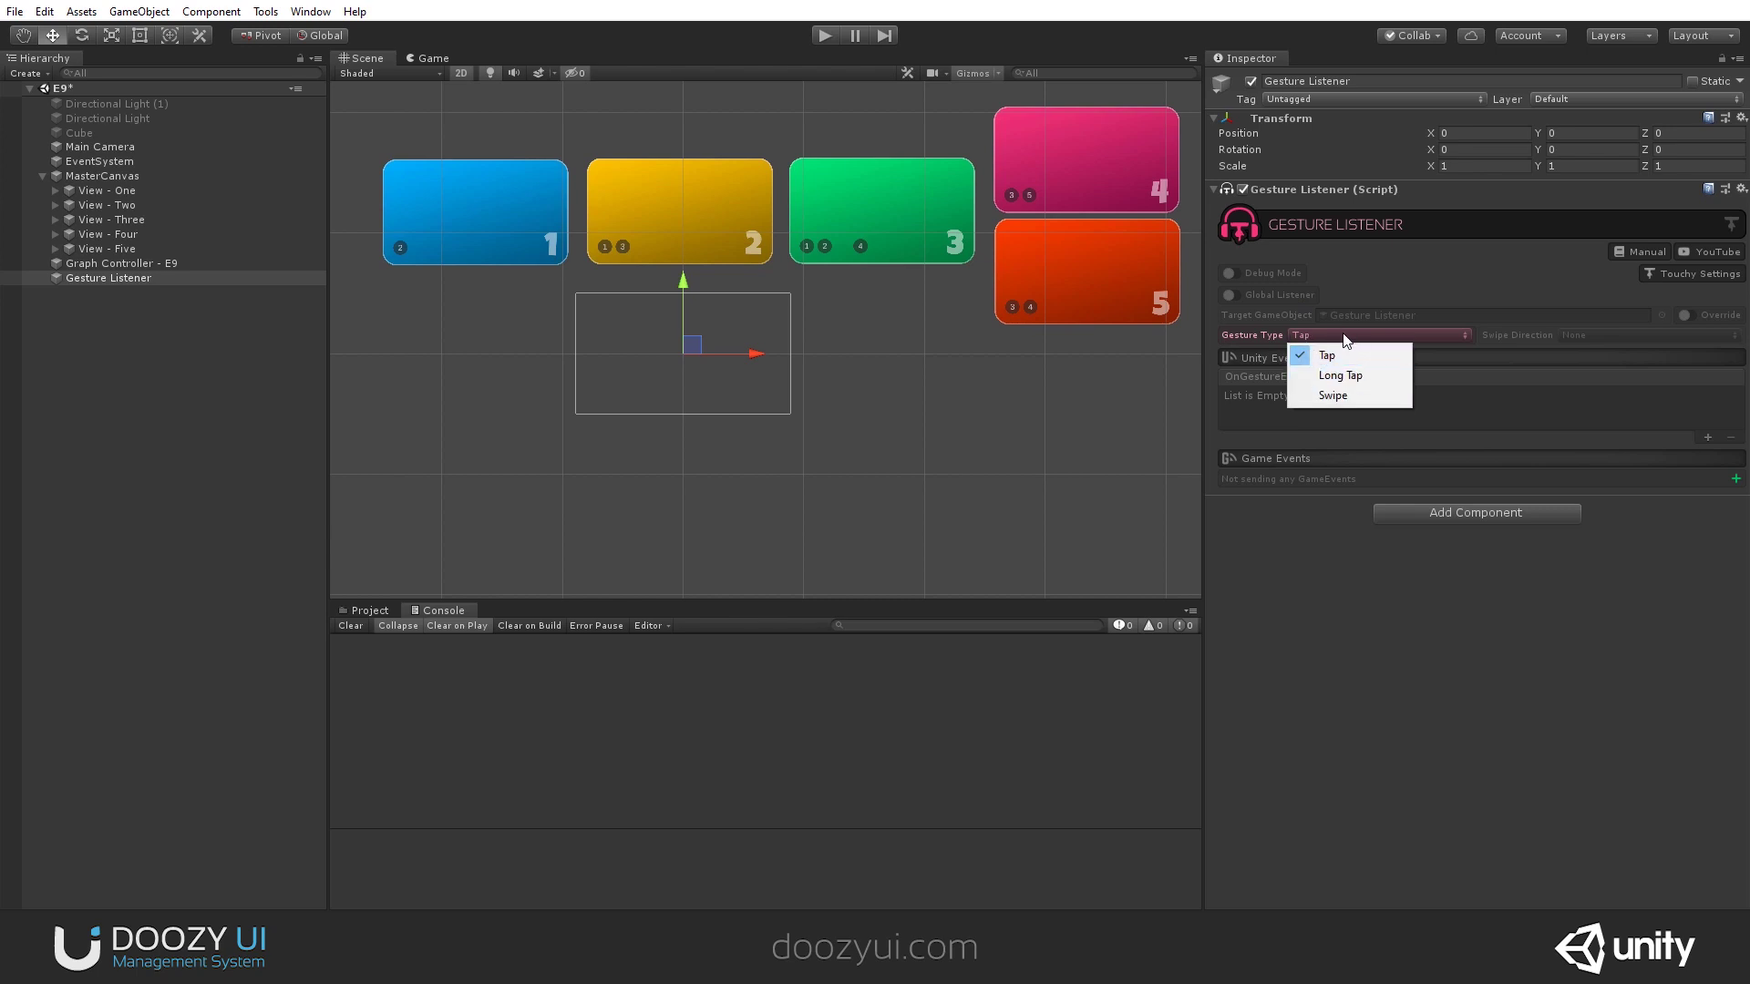
left_click(1251, 331)
left_click(1327, 331)
left_click(1329, 376)
left_click(1311, 337)
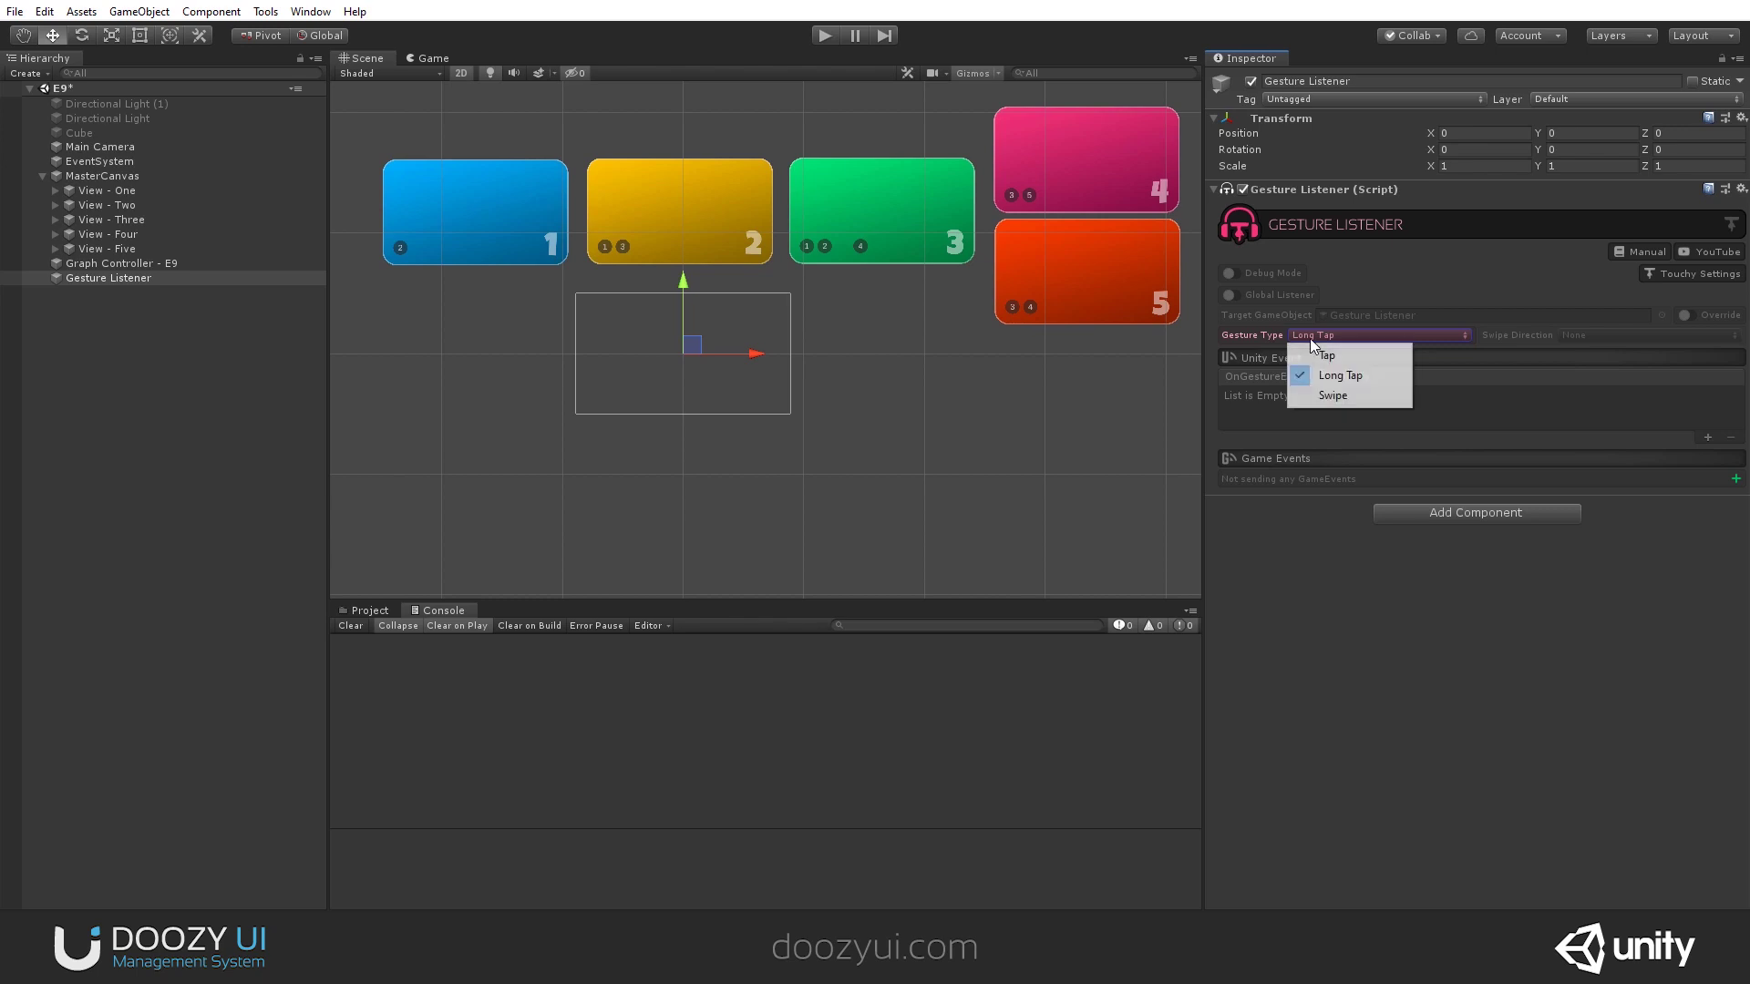
left_click(1366, 399)
left_click(1617, 335)
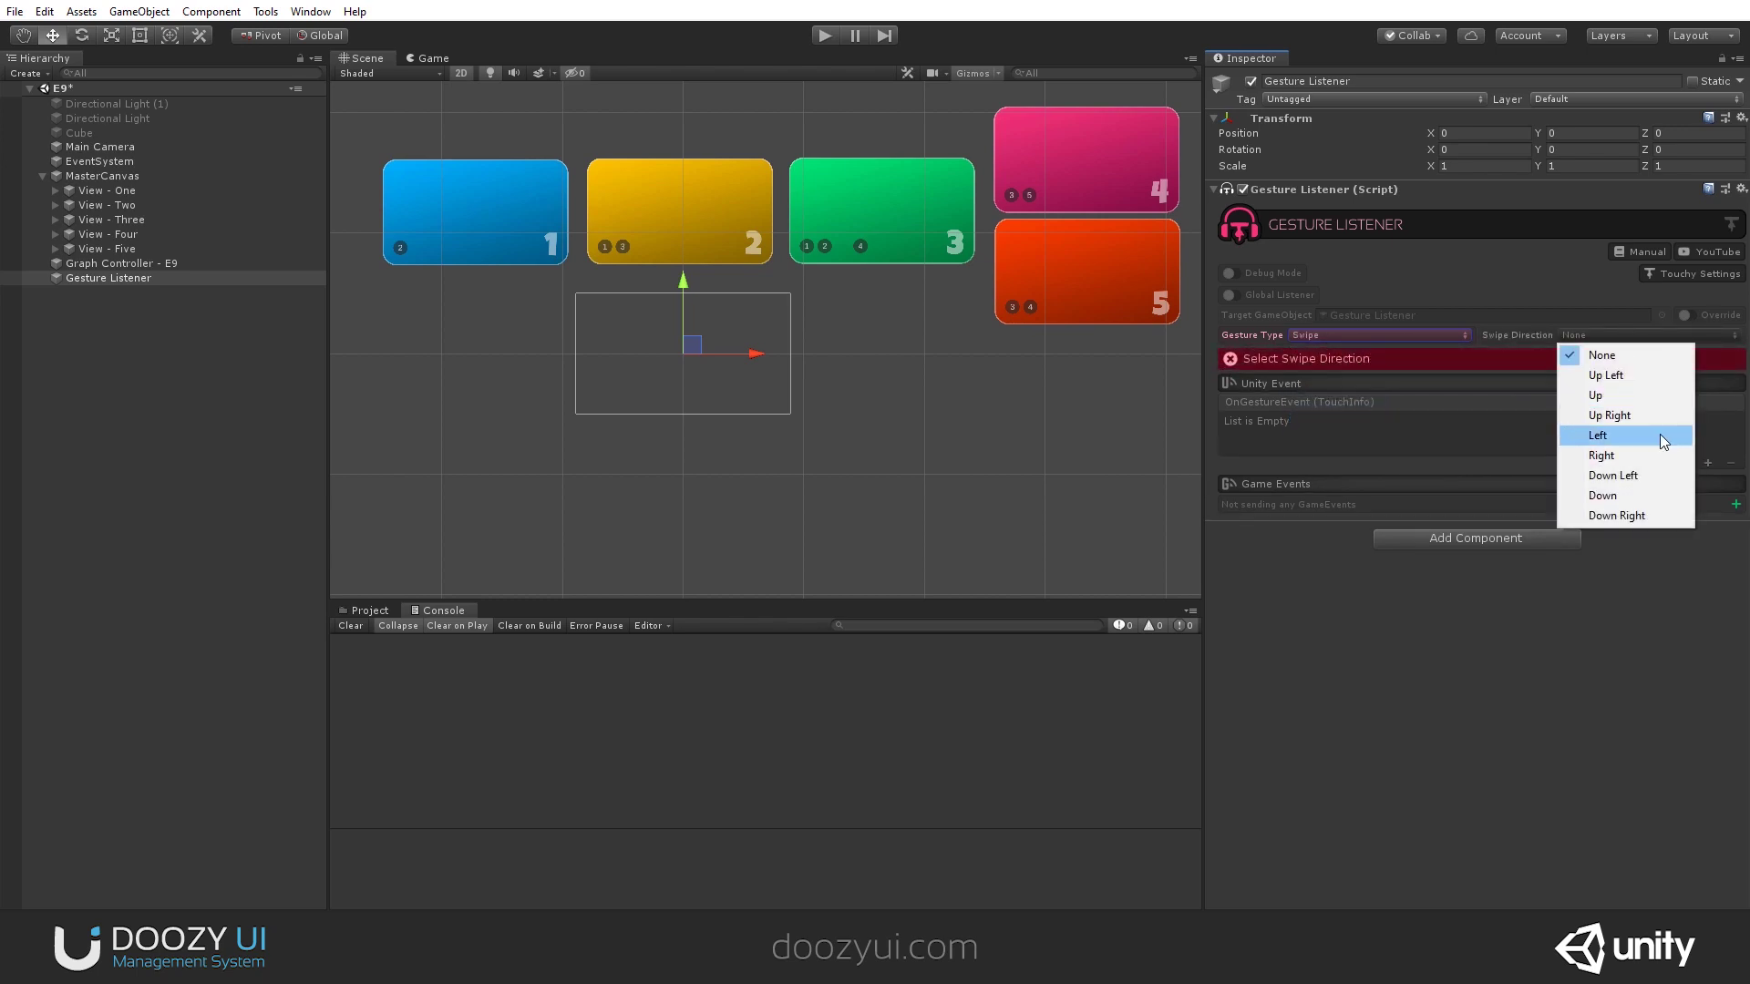
left_click(1595, 333)
left_click(1589, 330)
left_click(1260, 339)
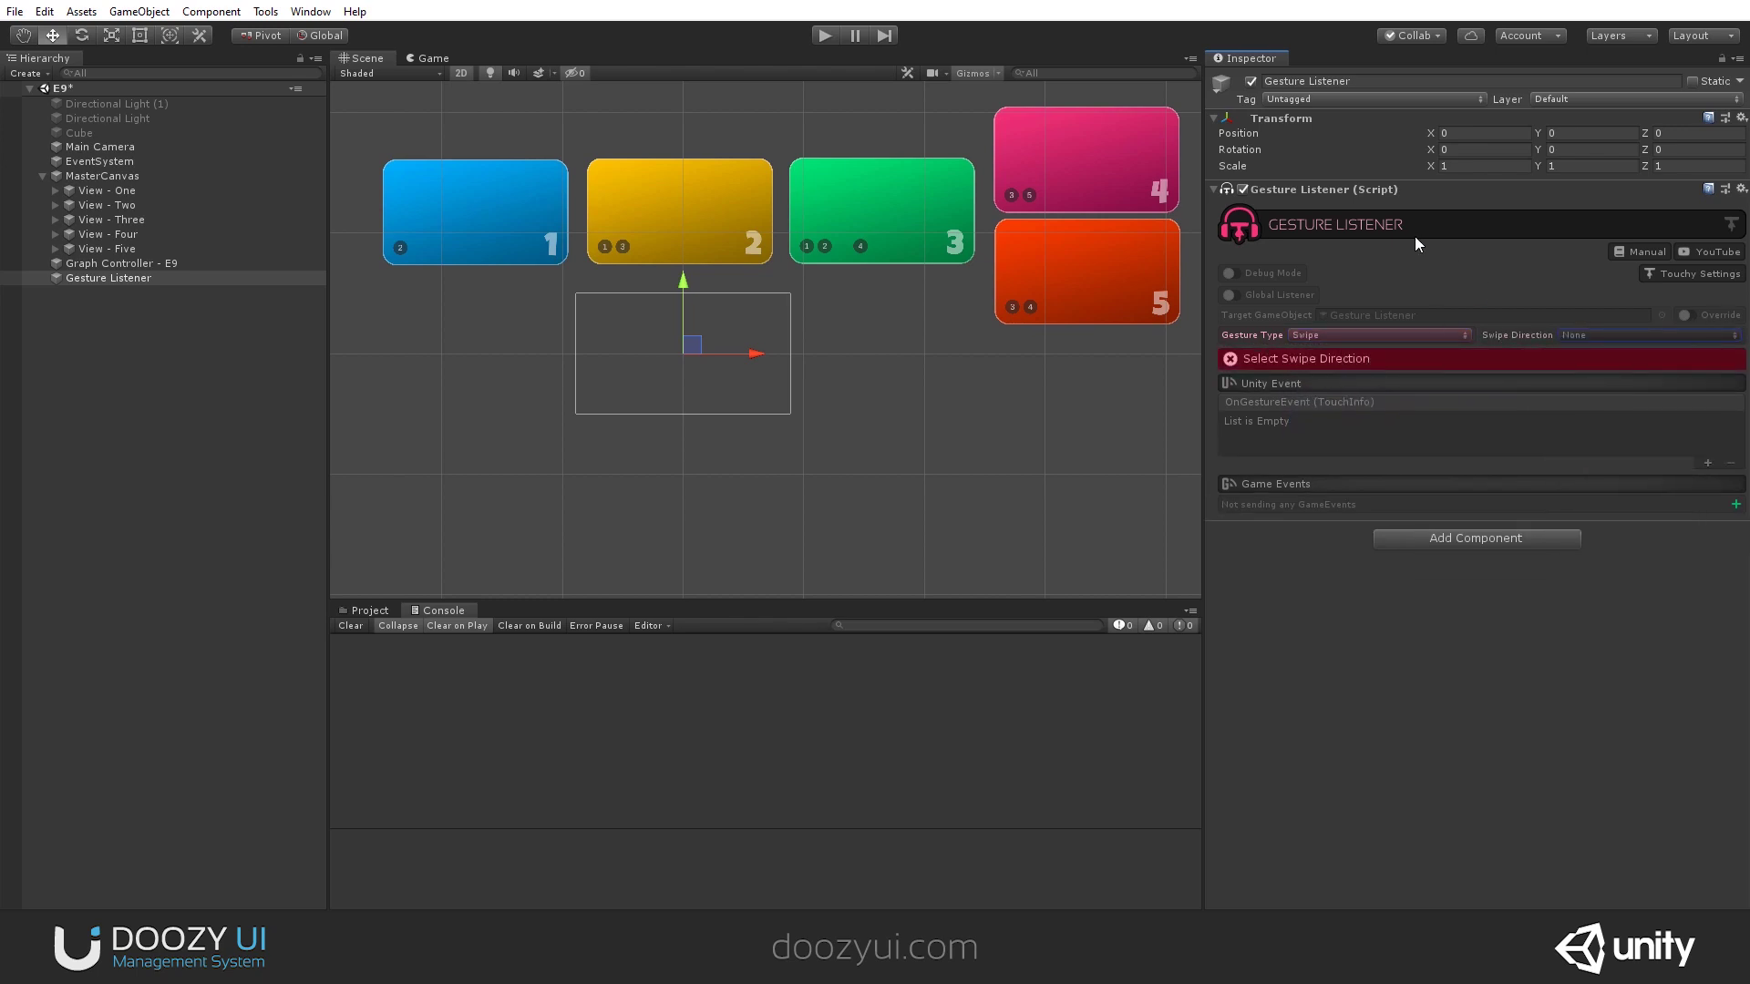
Add sample entries to the Gesture Listener's Unity Event and Game Events lists and remove them again.
left_click(1708, 463)
left_click(1708, 463)
left_click(1709, 501)
left_click(1731, 541)
left_click(1731, 501)
left_click(1733, 460)
left_click(1735, 504)
left_click(1736, 521)
left_click(1736, 521)
left_click(1736, 504)
Delete the root-level Gesture Listener object from the scene.
right_click(135, 278)
left_click(215, 378)
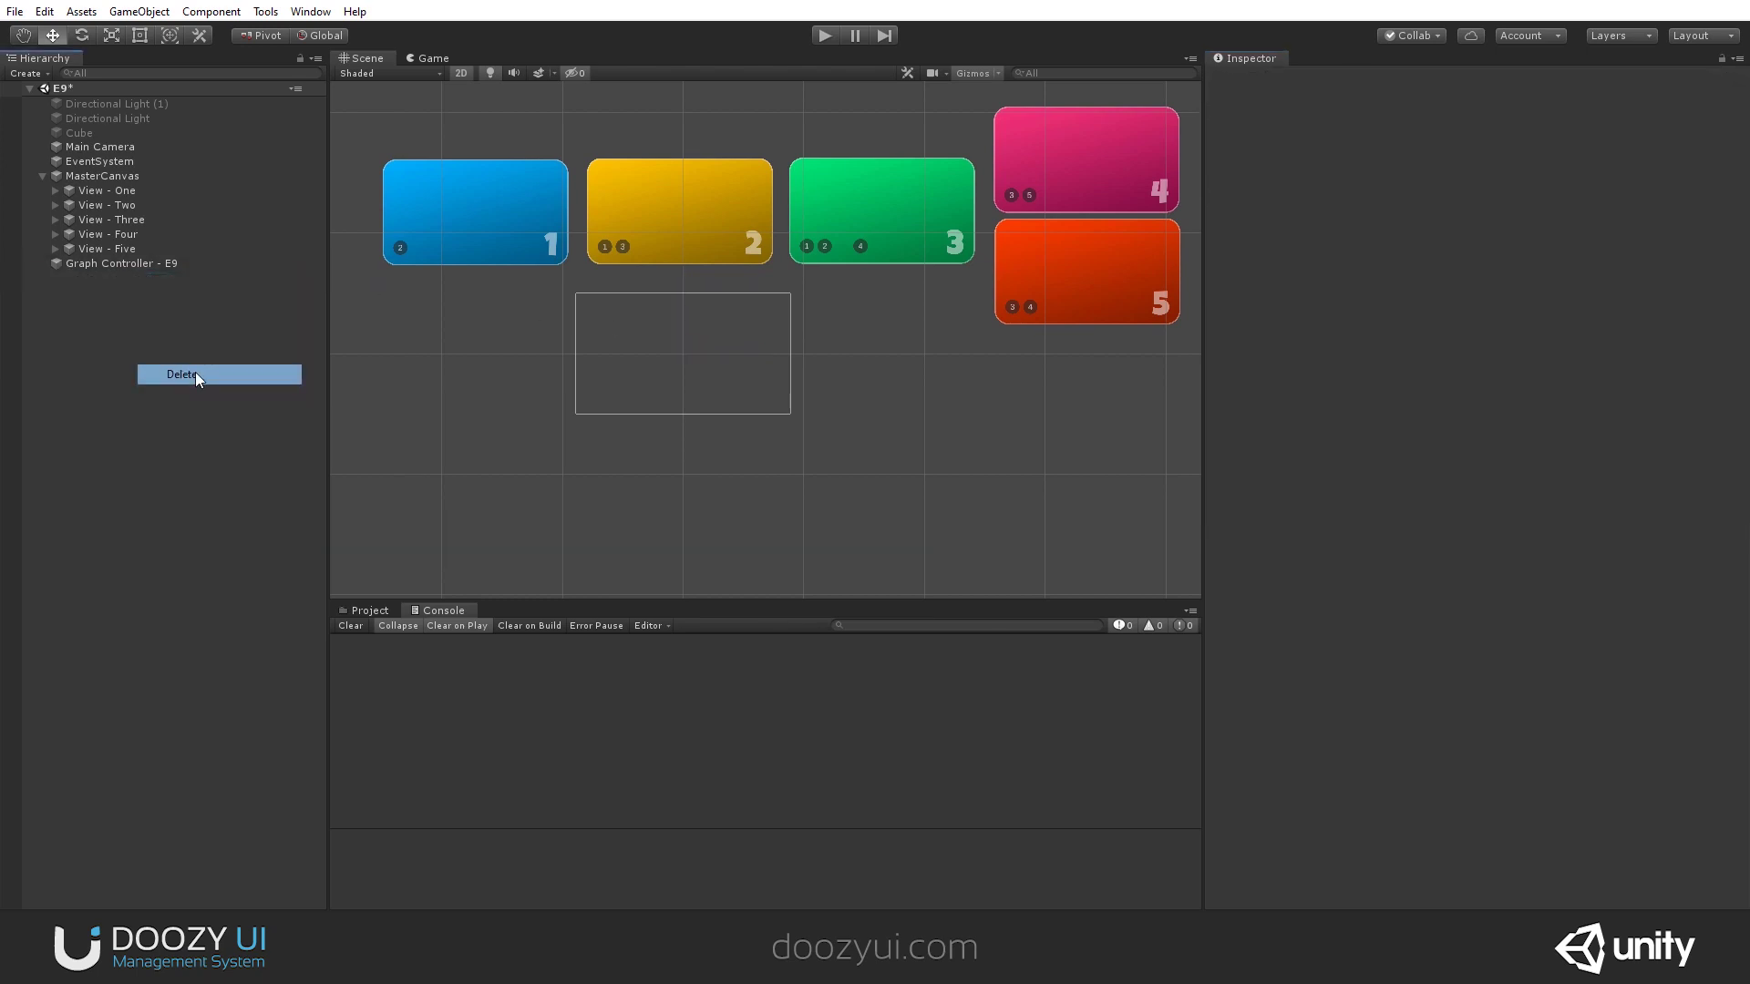
Create a Doozy Gesture Listener as a child of MasterCanvas.
right_click(108, 175)
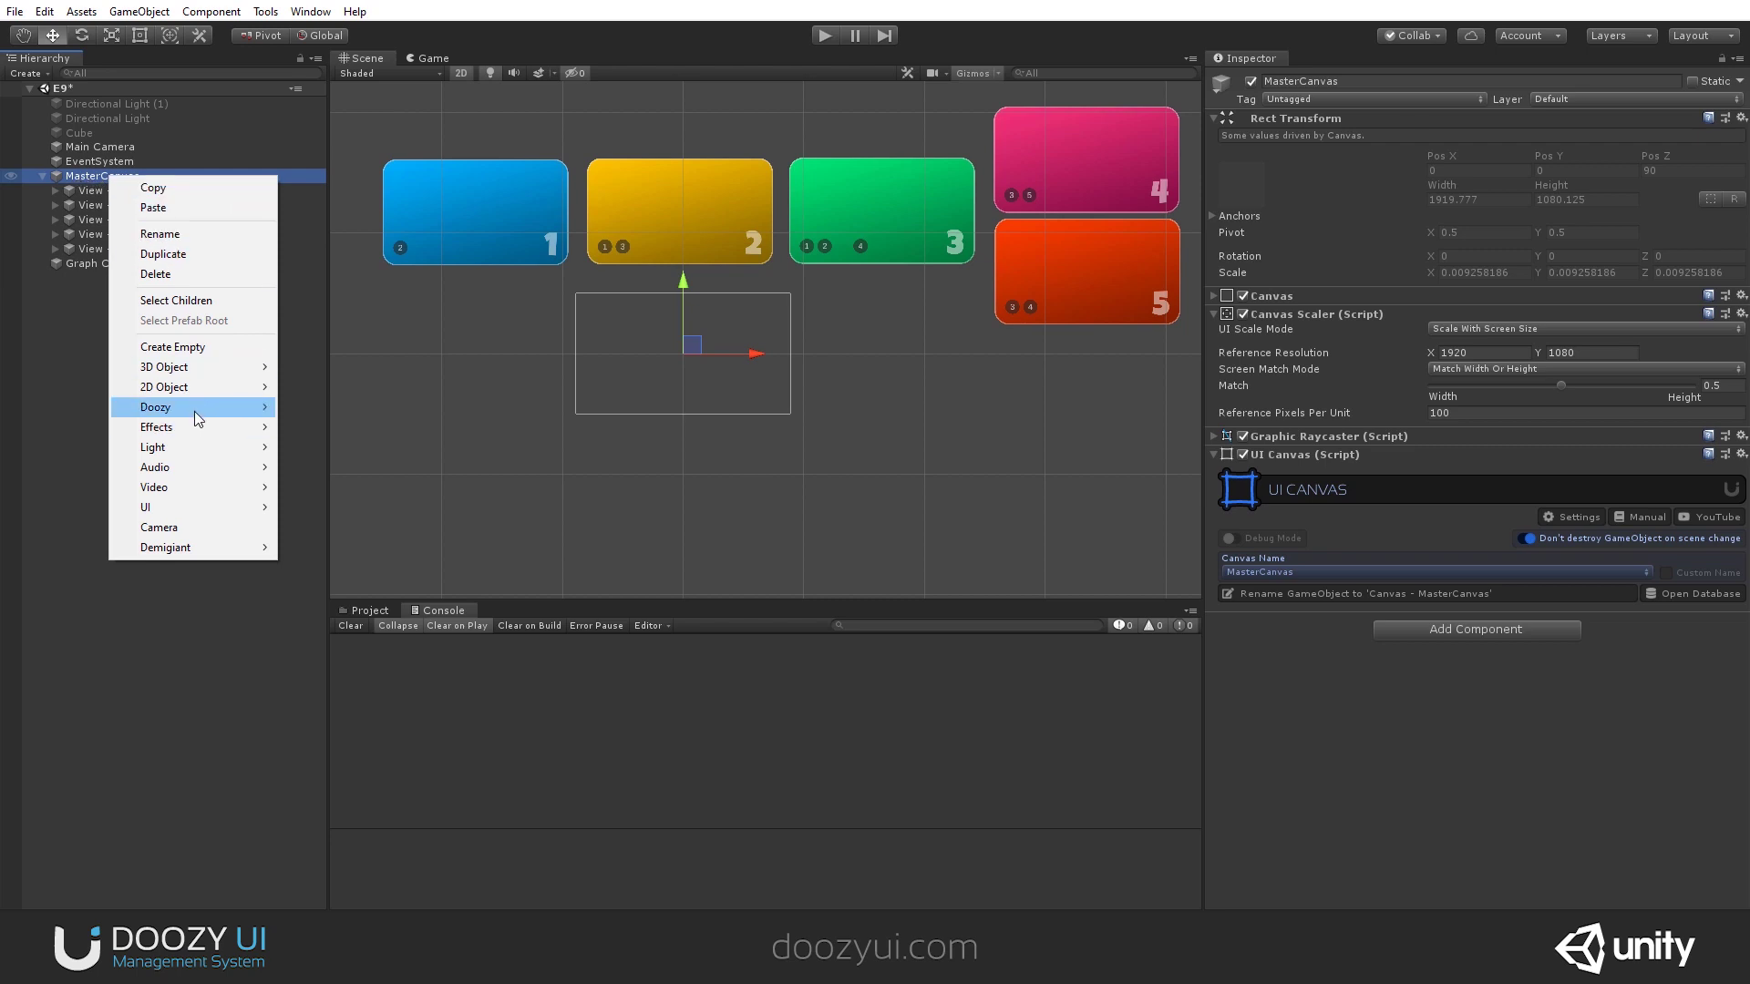
mouse_move(197, 408)
mouse_move(424, 494)
left_click(510, 486)
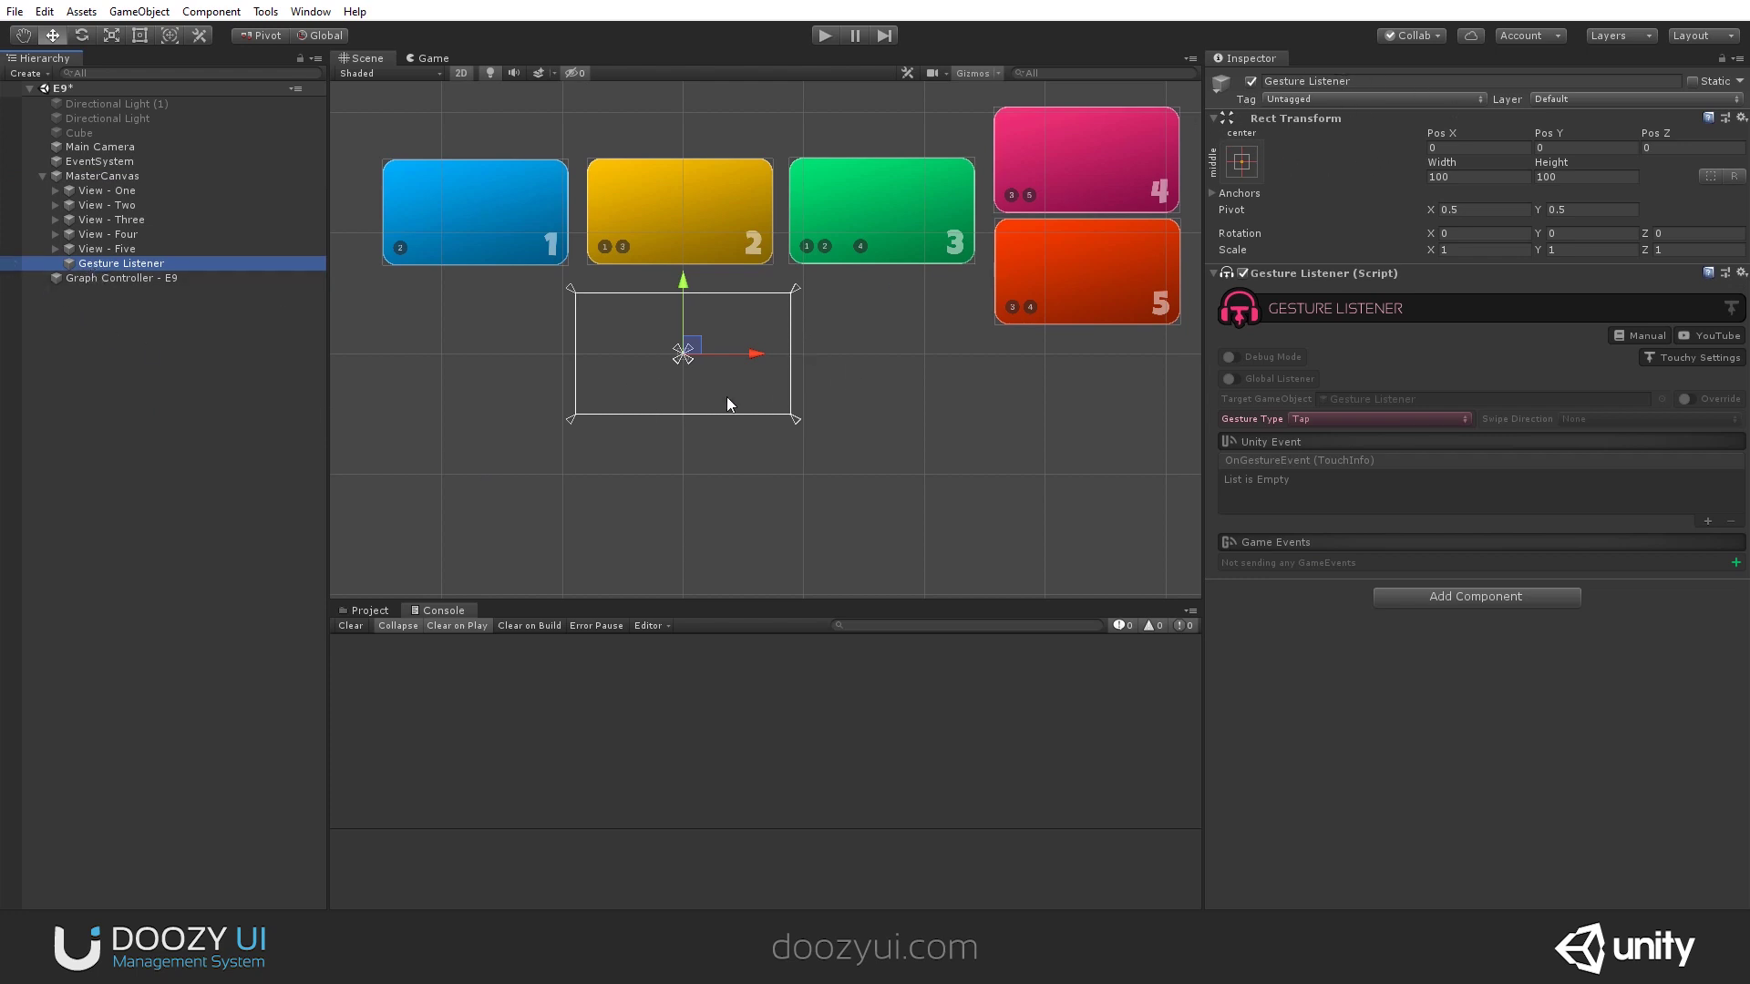
Anchor the Gesture Listener to the canvas's top edge with horizontal stretch, setting its position along with the anchors.
left_click(666, 372)
key("f")
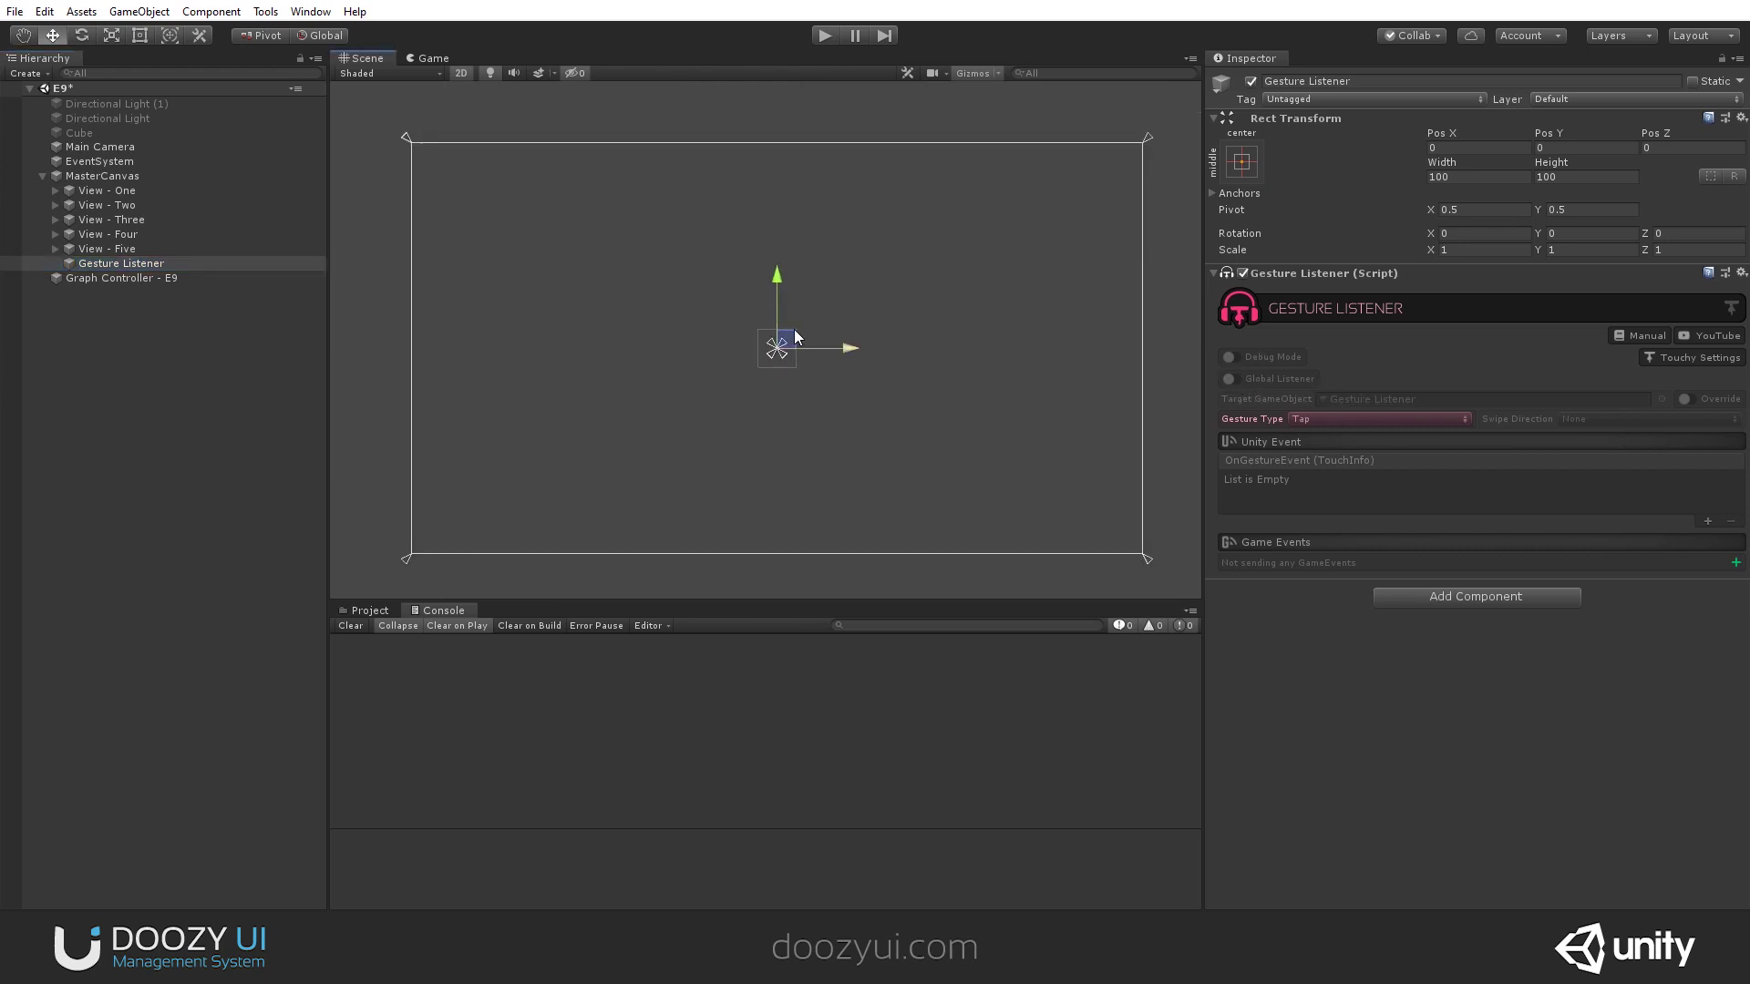
left_click(1247, 161)
left_click(1436, 304, "alt")
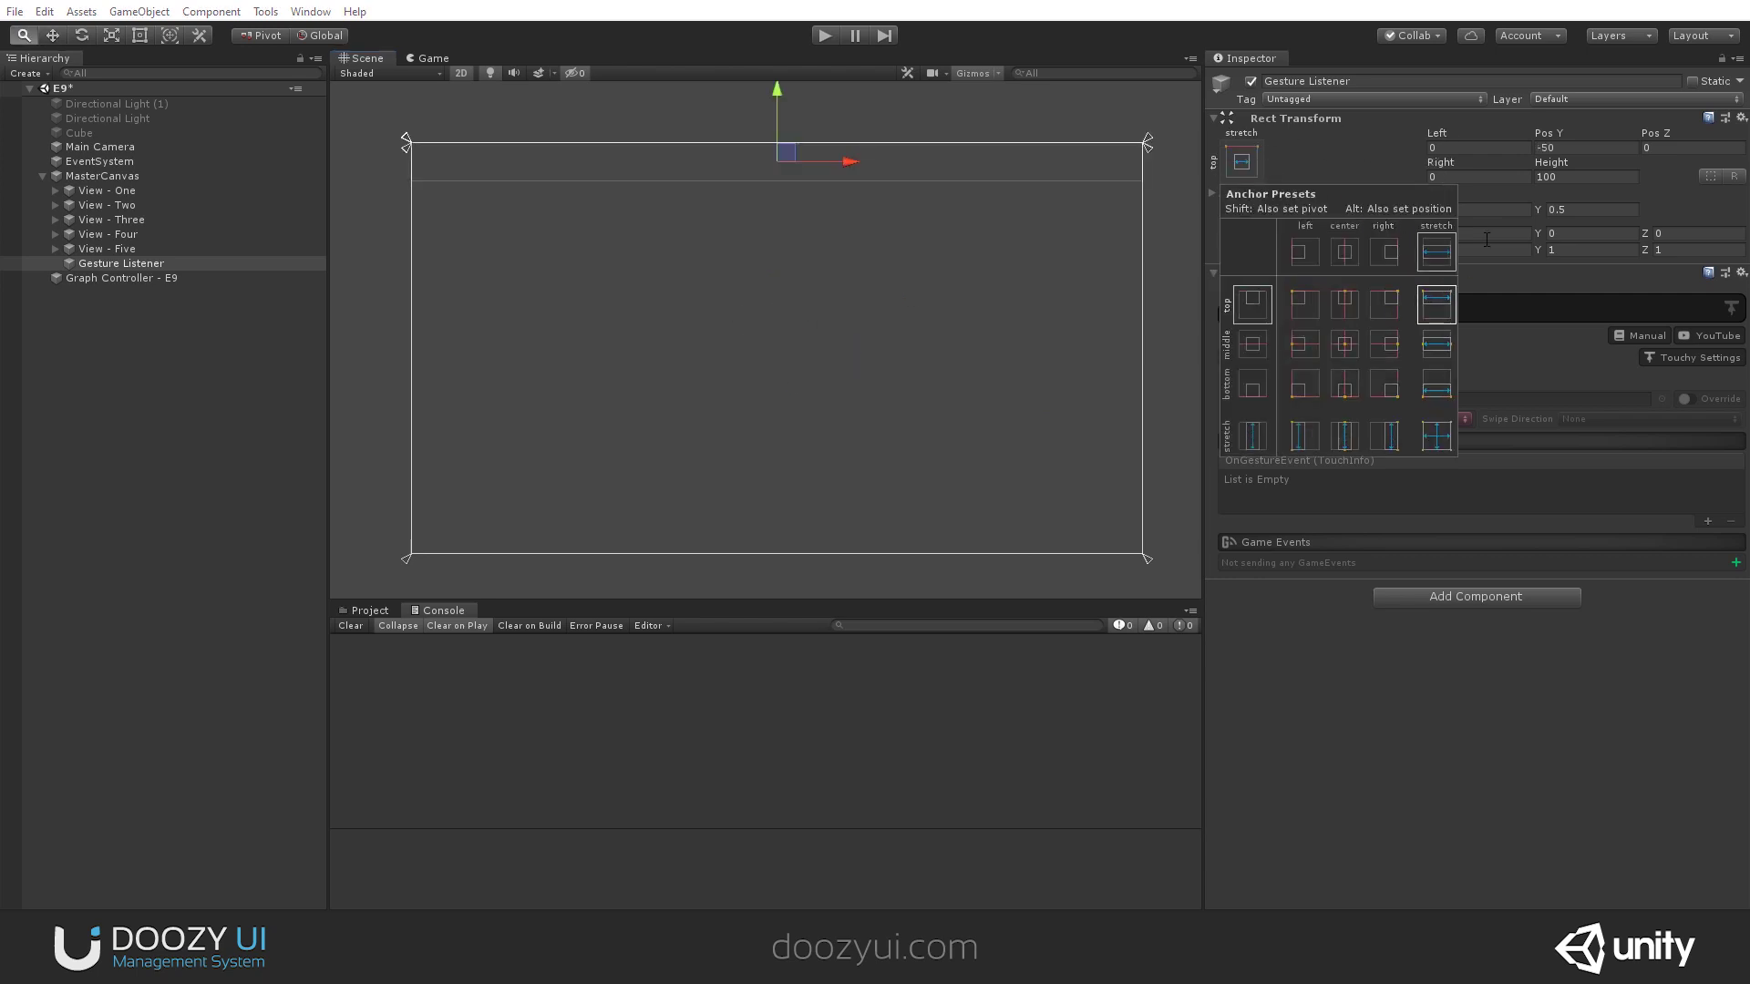
Add an Image component to the Gesture Listener and colour it semi-transparent black with alpha 91.
left_click(1486, 596)
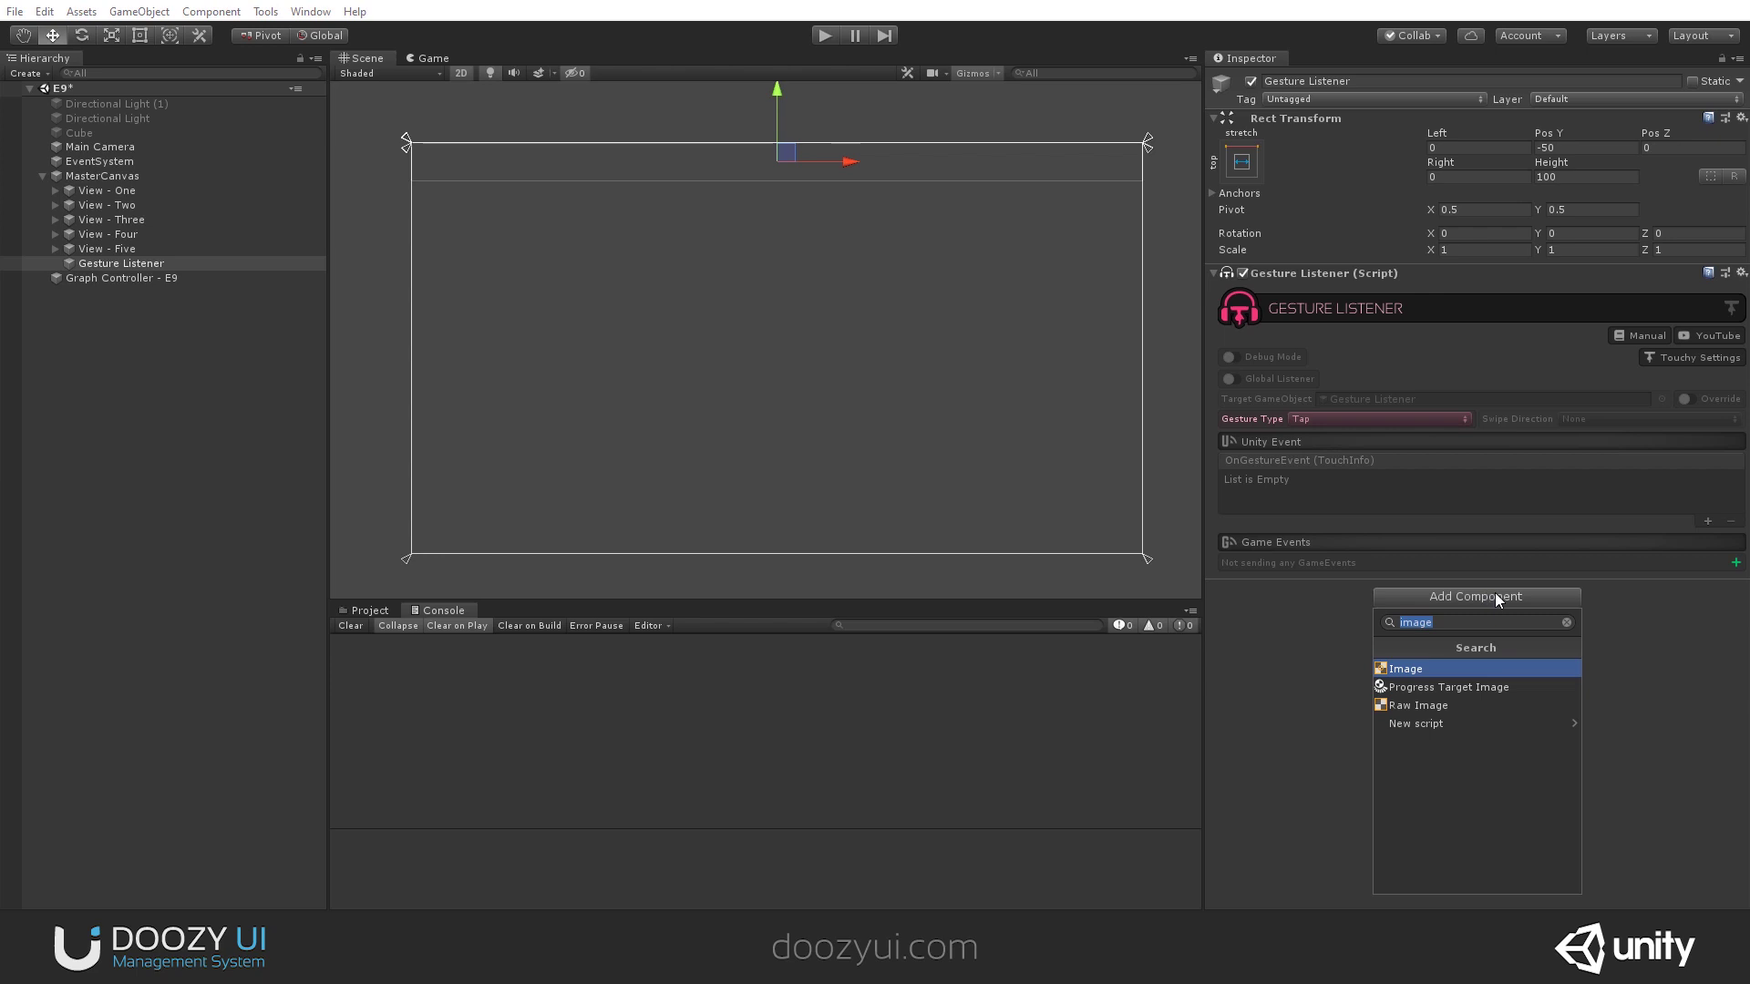
left_click(1422, 669)
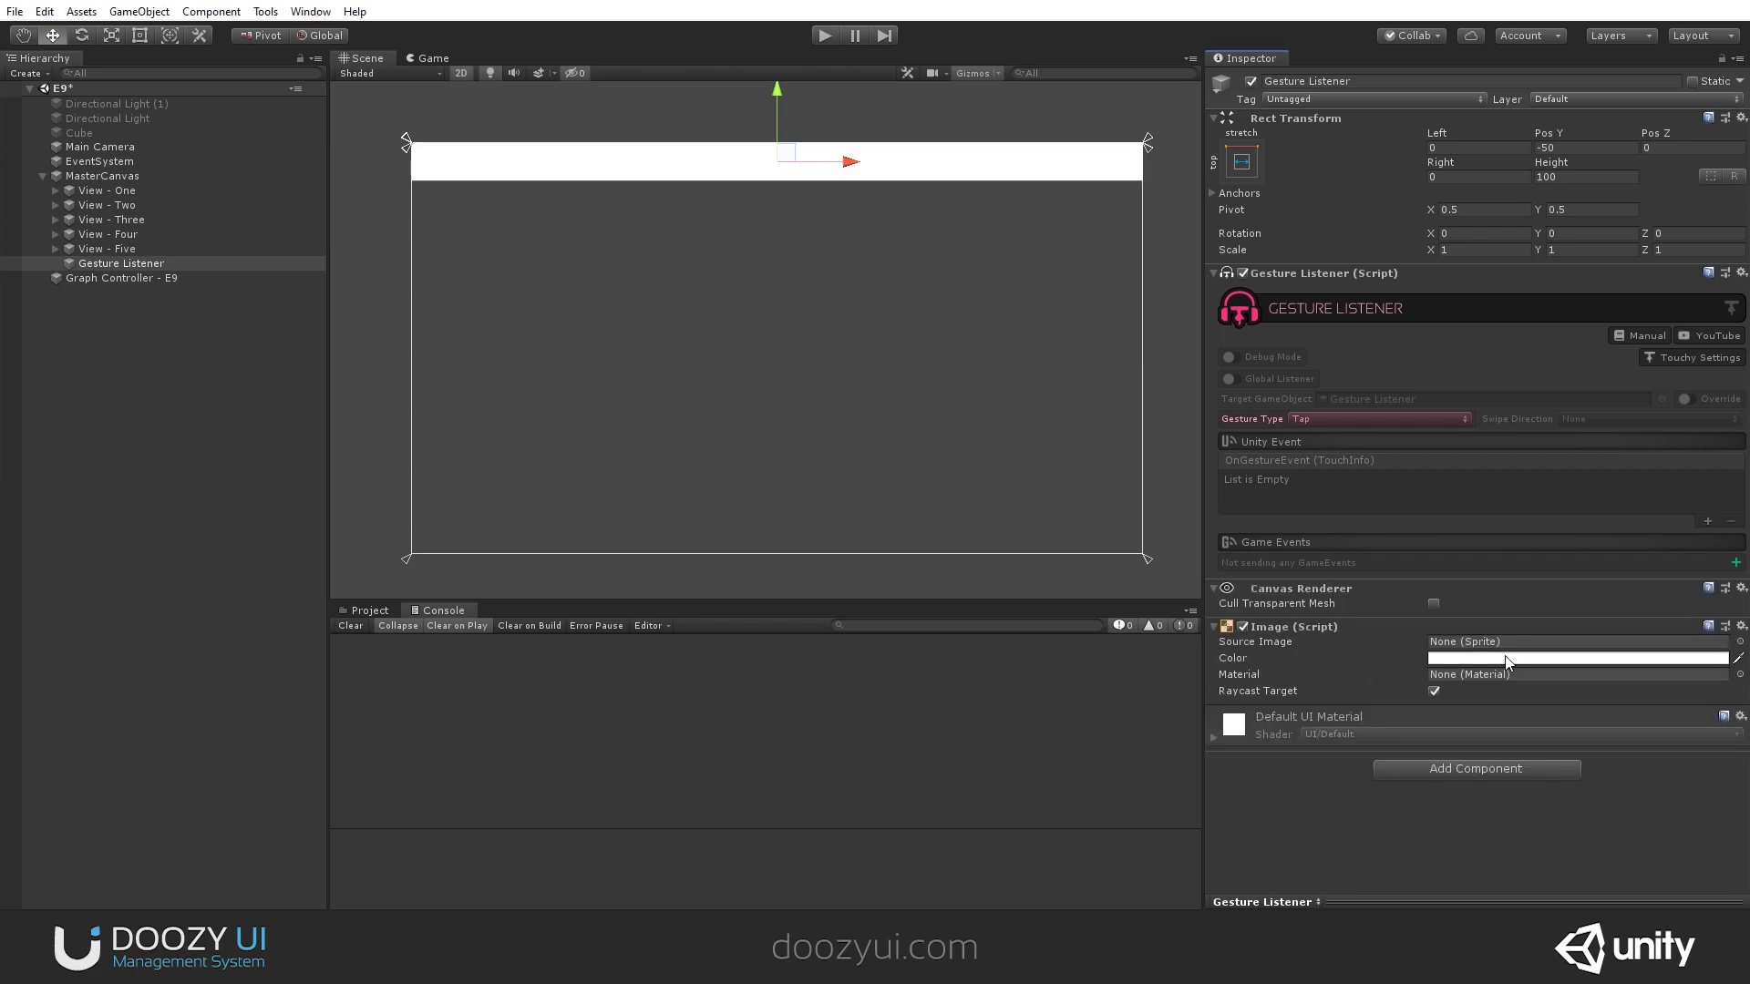
left_click(1506, 658)
left_click_drag(1175, 519, 1136, 596)
left_click_drag(1207, 693, 1155, 693)
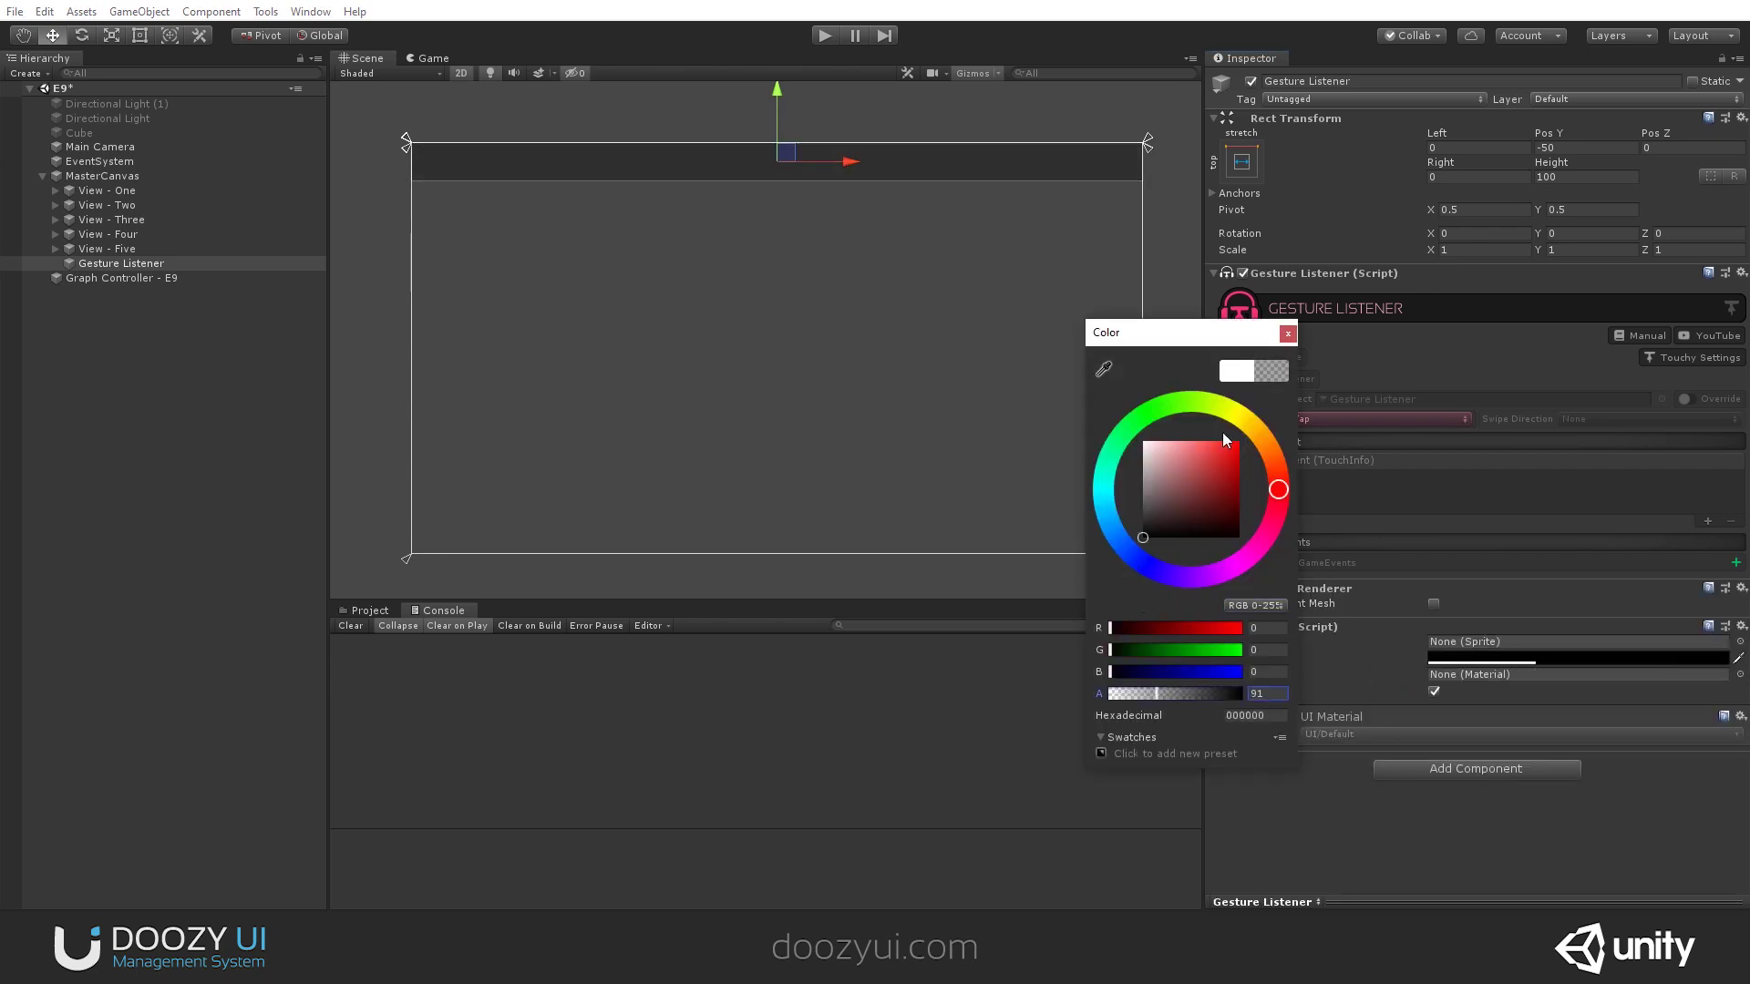
left_click(1550, 664)
Set the Gesture Listener's height to 512 and reapply the top-stretch anchor preset with its position.
left_click(1586, 177)
type("512")
left_click(1241, 161)
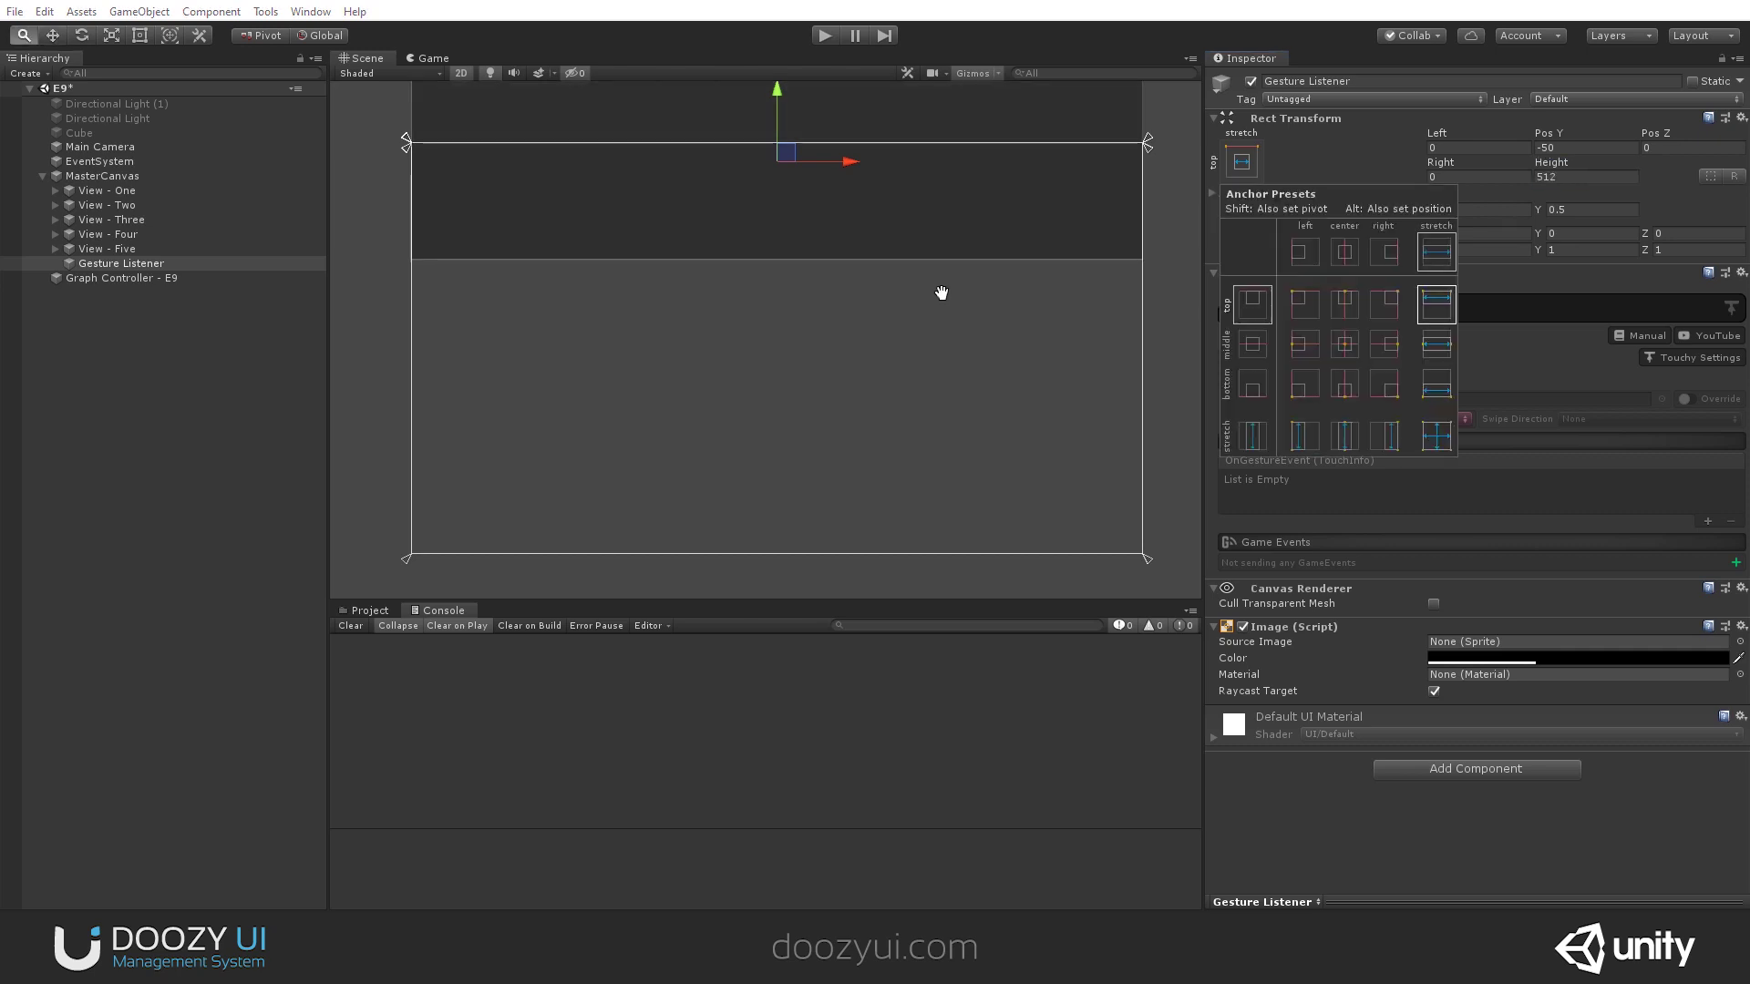
left_click(1436, 304, "alt")
left_click(633, 293)
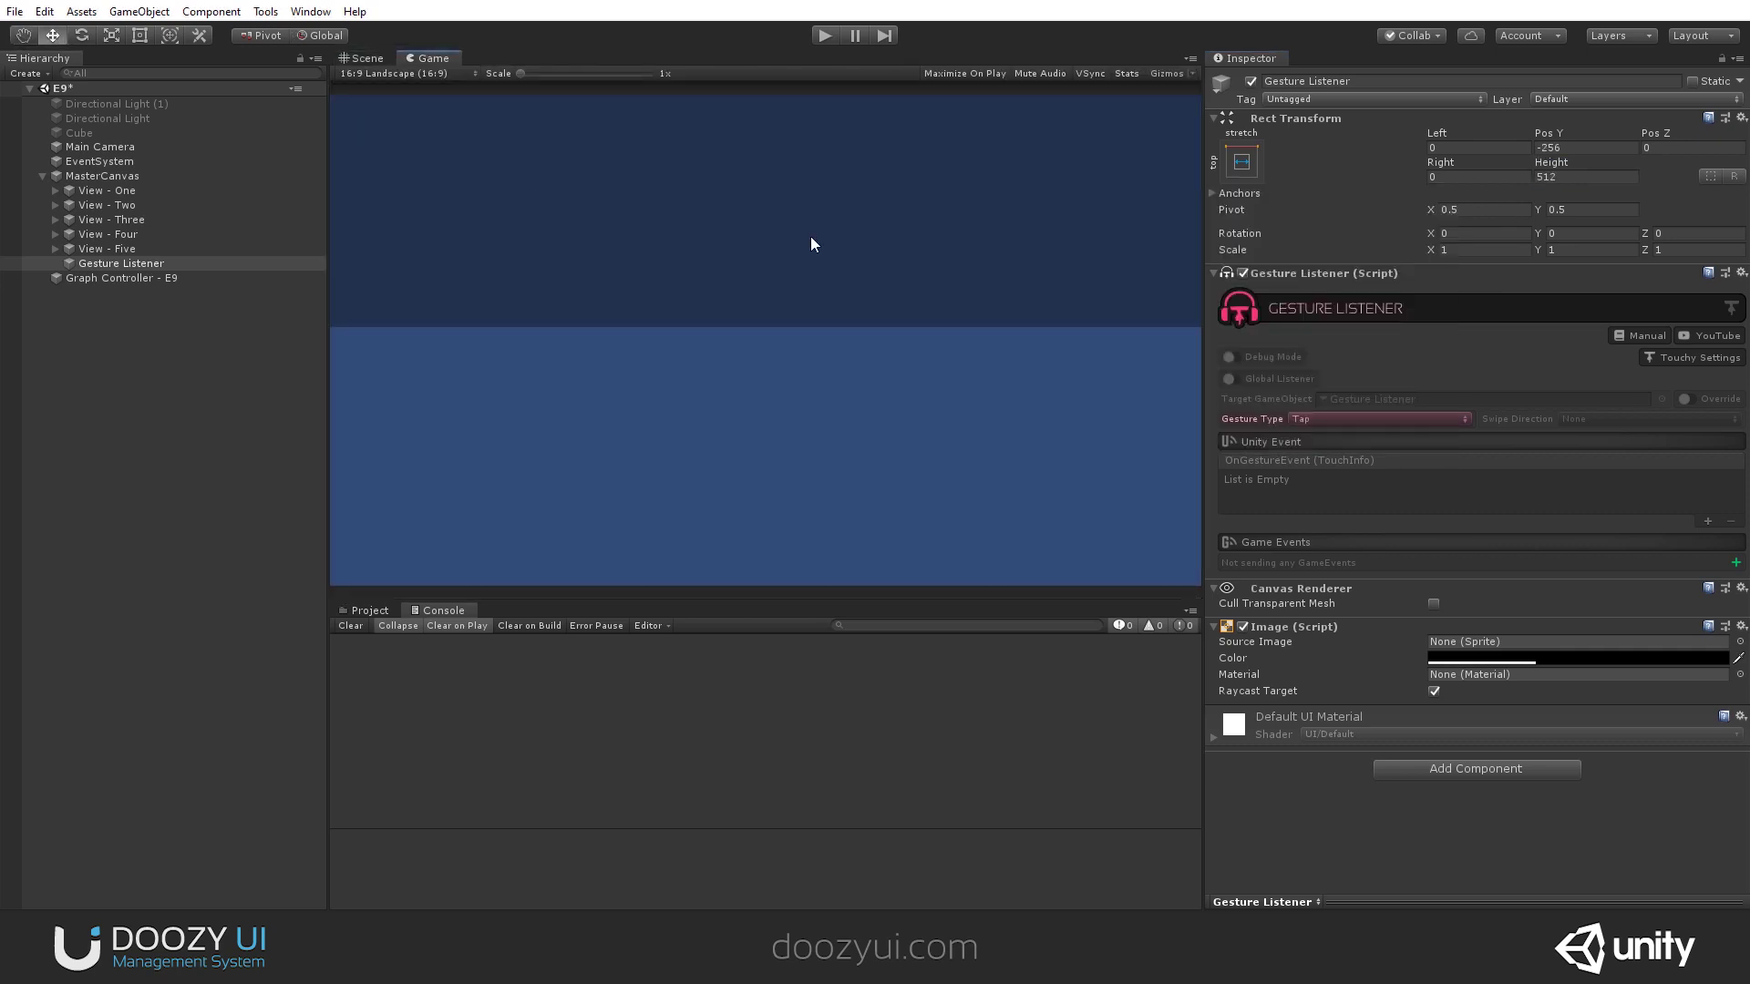
middle_click_drag(723, 376, 855, 386)
scroll(848, 365, "down", 5)
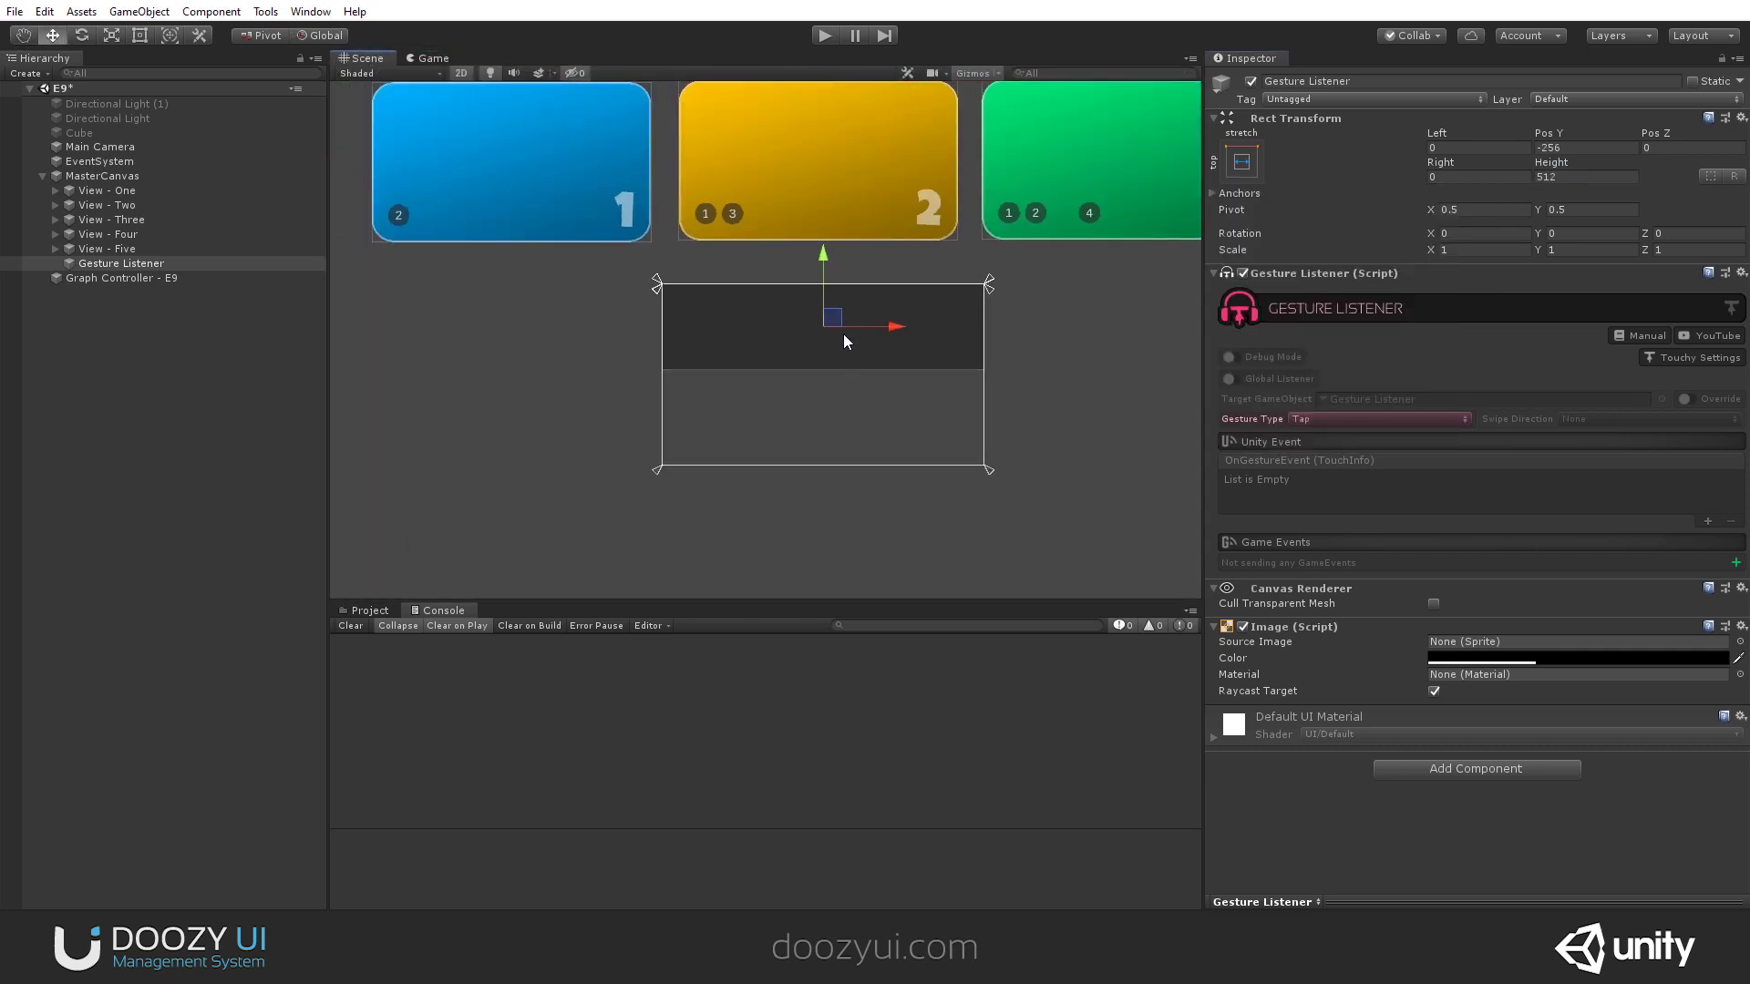
middle_click_drag(813, 299, 829, 373)
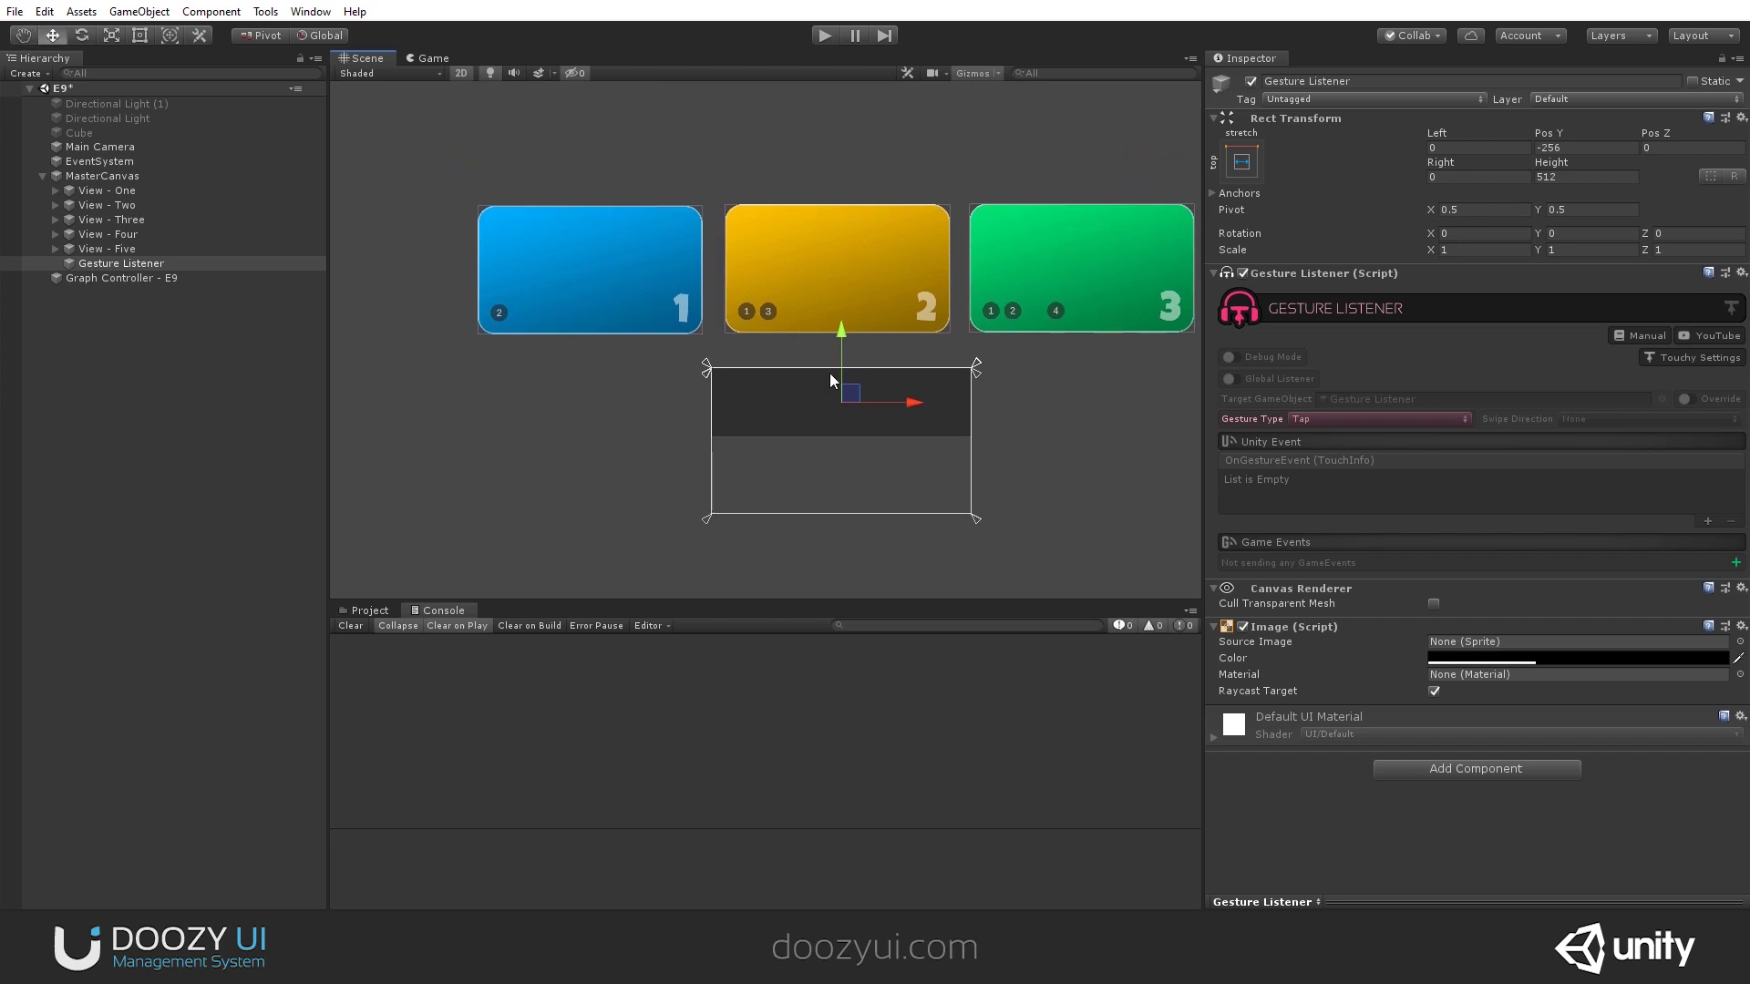
Run the scene and toggle the Gesture Listener's Debug Mode on and off.
left_click(819, 34)
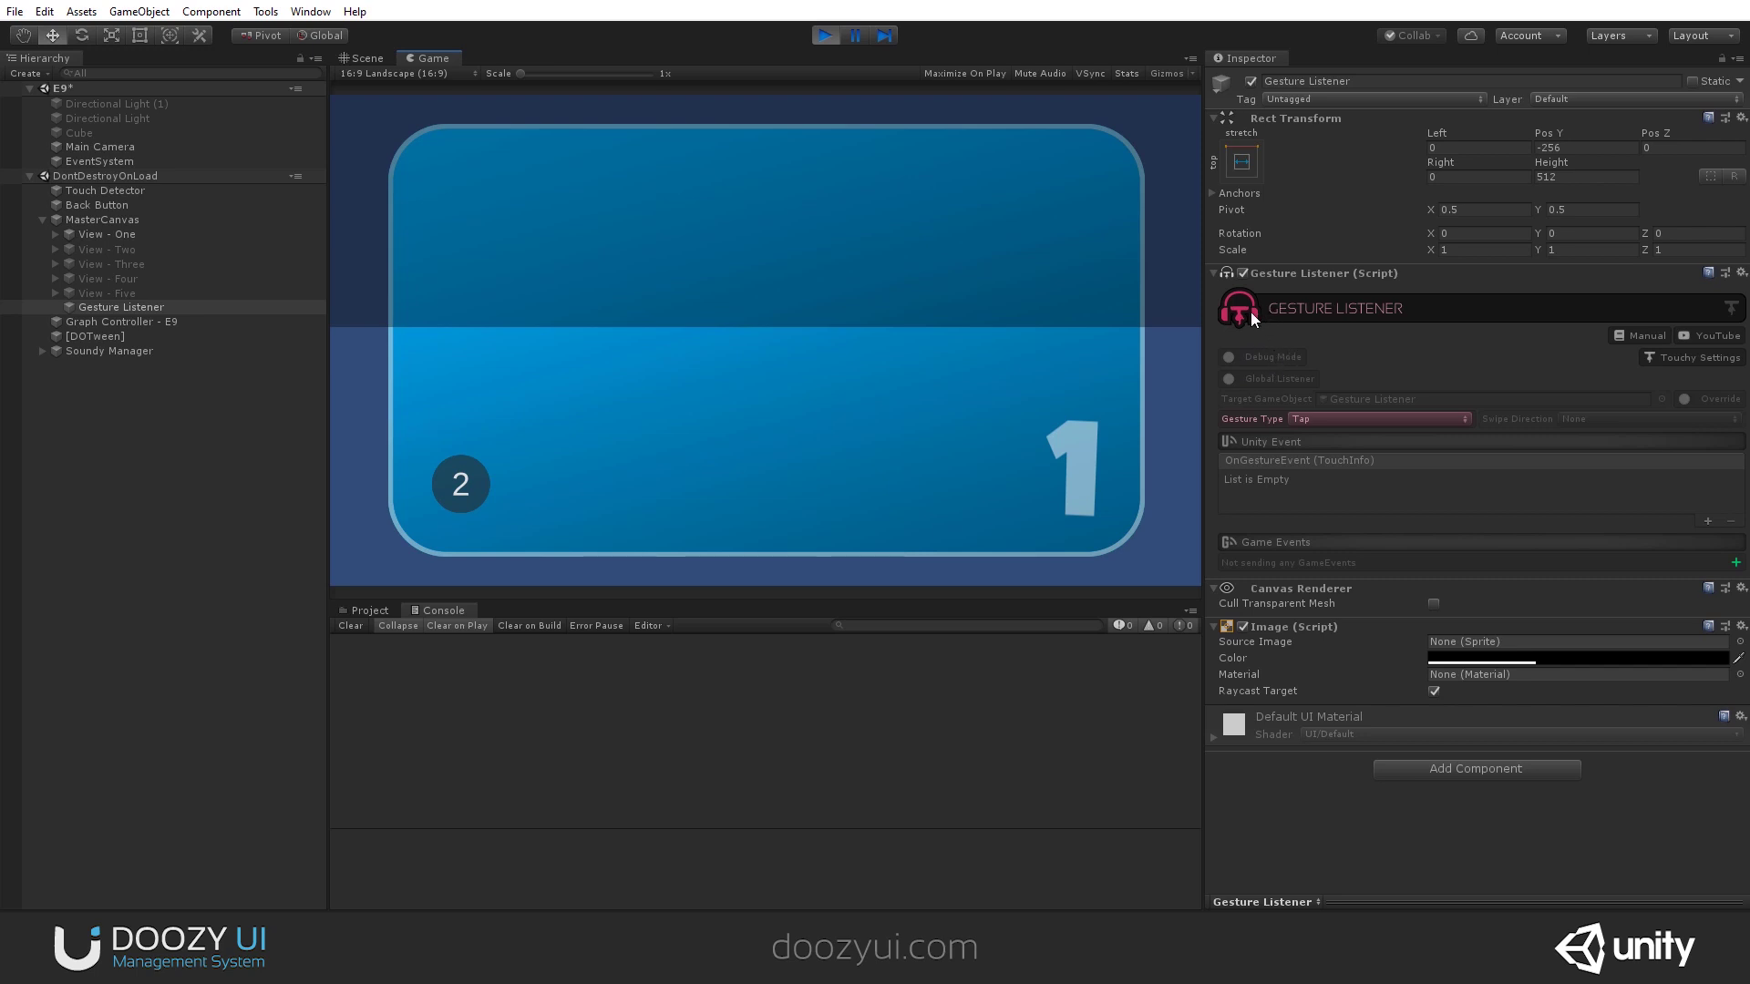
left_click(1229, 365)
left_click(1231, 358)
Open the Debug settings in the Doozy Control Panel, switch Gesture Listener debugging on and off, and close the panel.
left_click(266, 11)
mouse_move(274, 33)
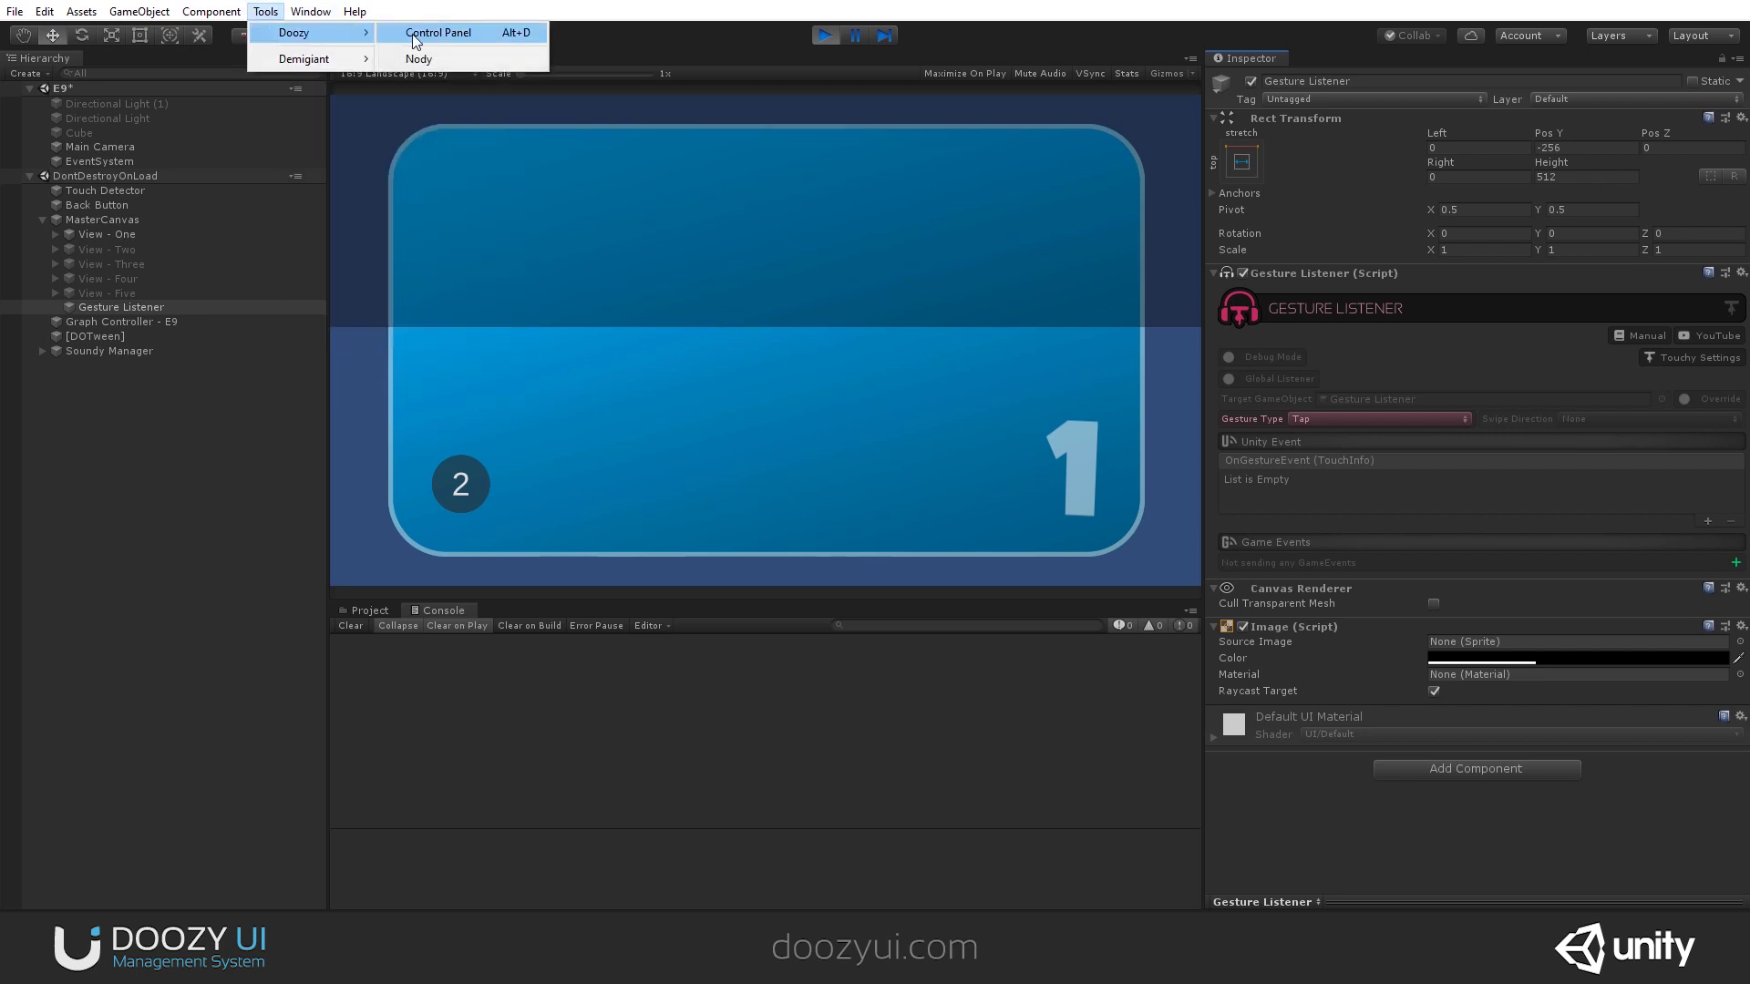
left_click(410, 32)
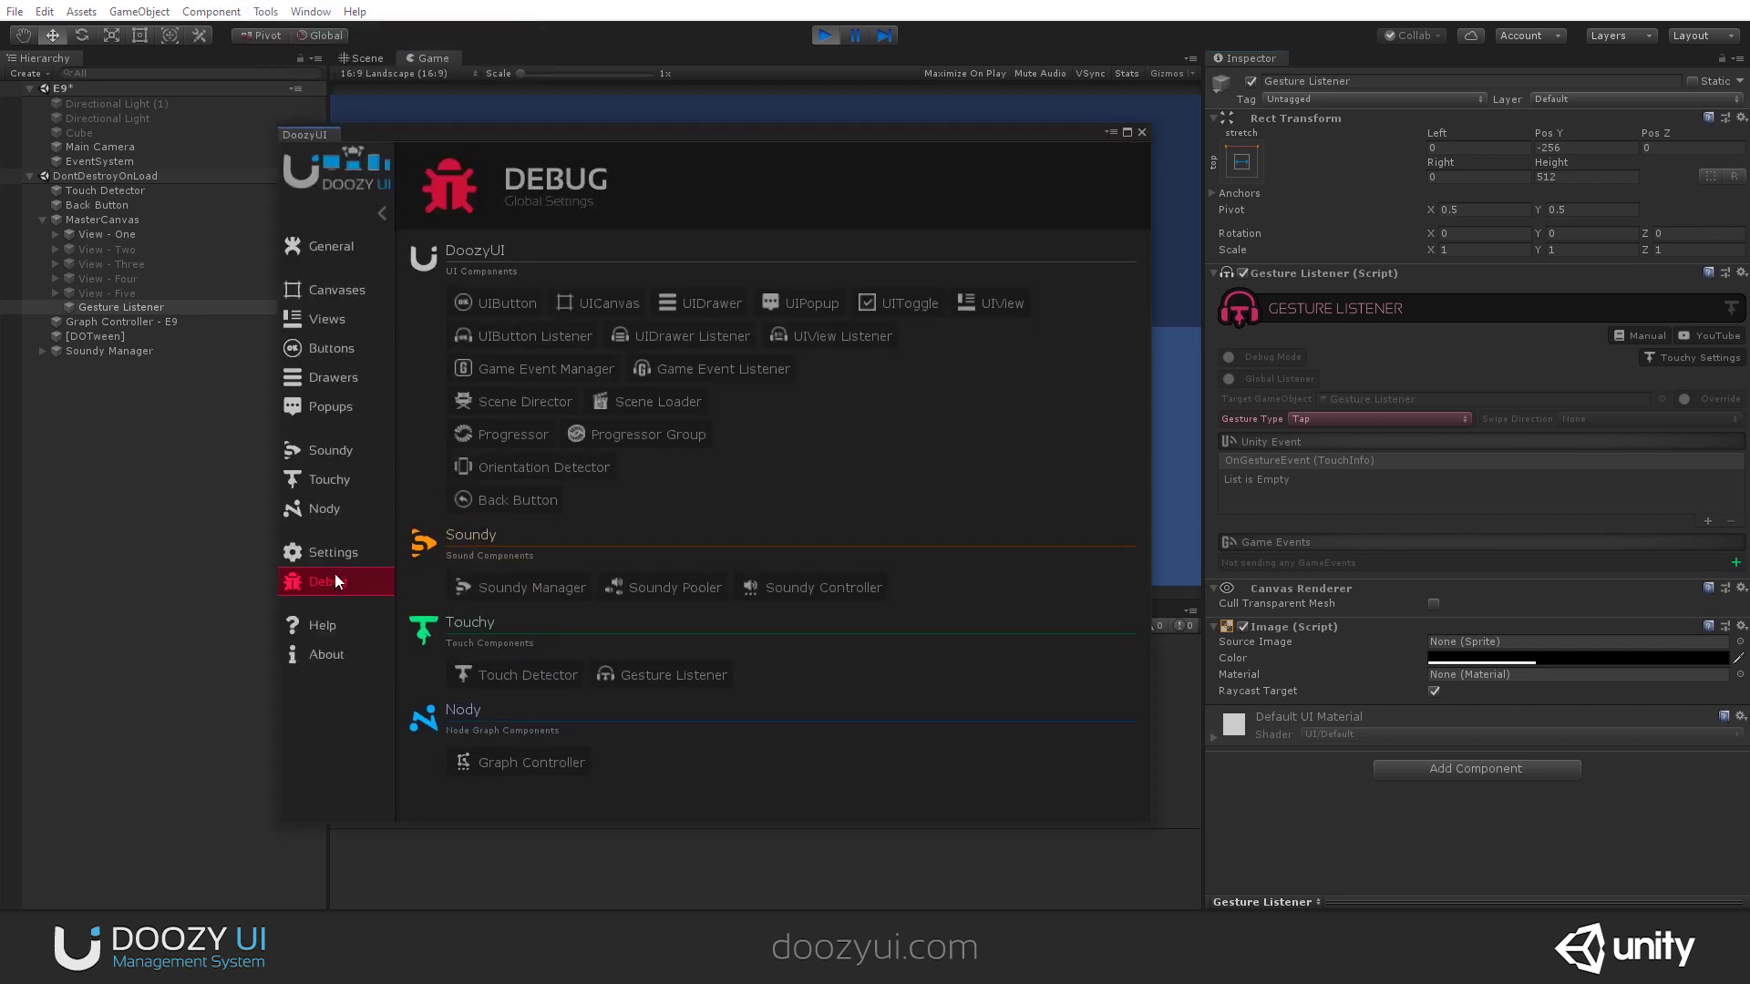
left_click(665, 680)
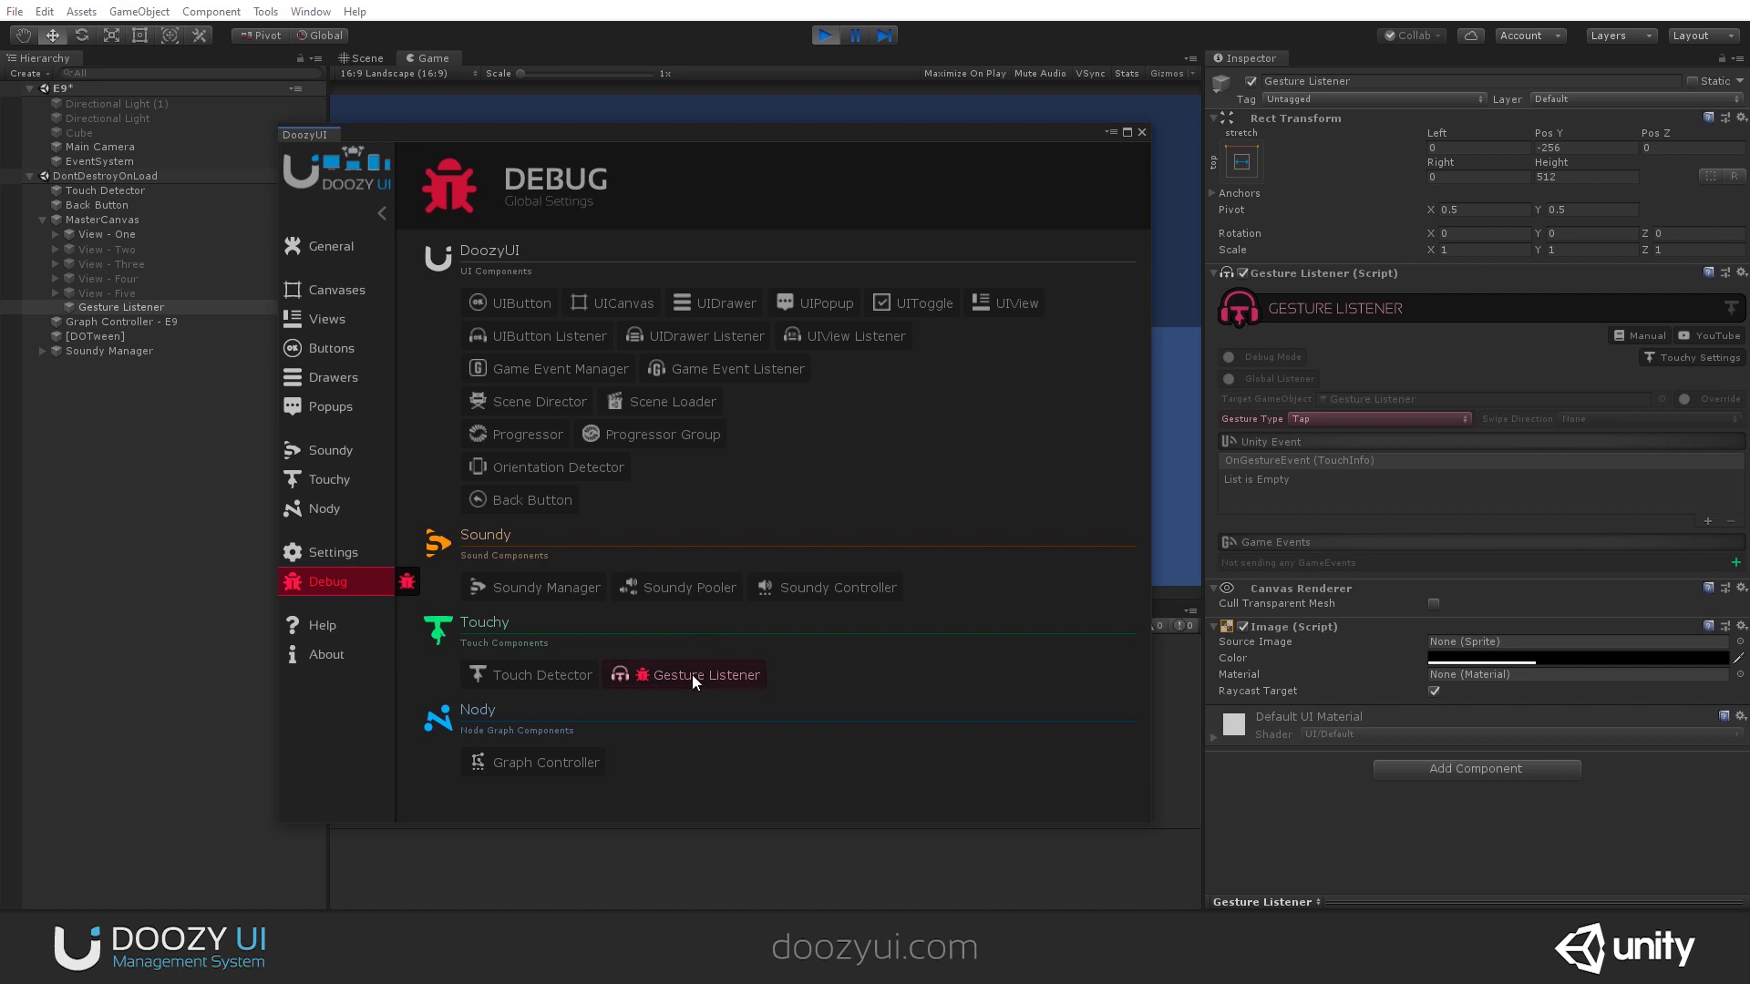
left_click(691, 675)
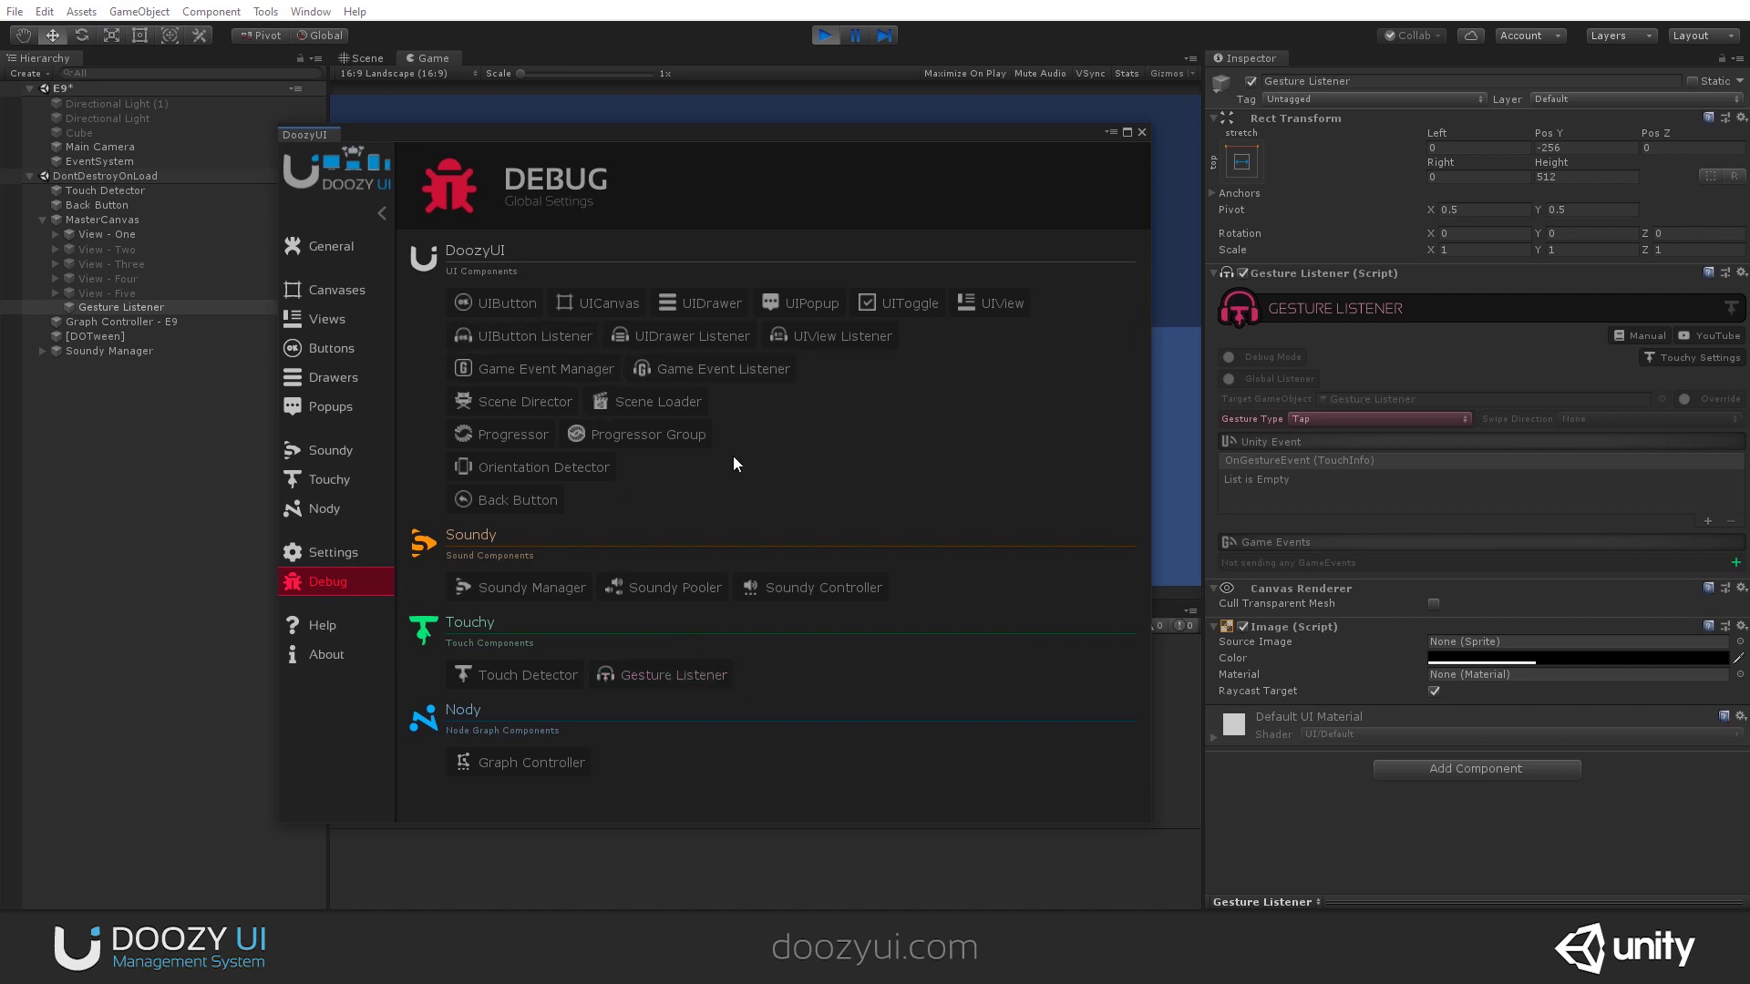
left_click(1140, 132)
Enable Debug Mode on the Gesture Listener, test a tap inside its dark area, and clear the console.
left_click(1227, 359)
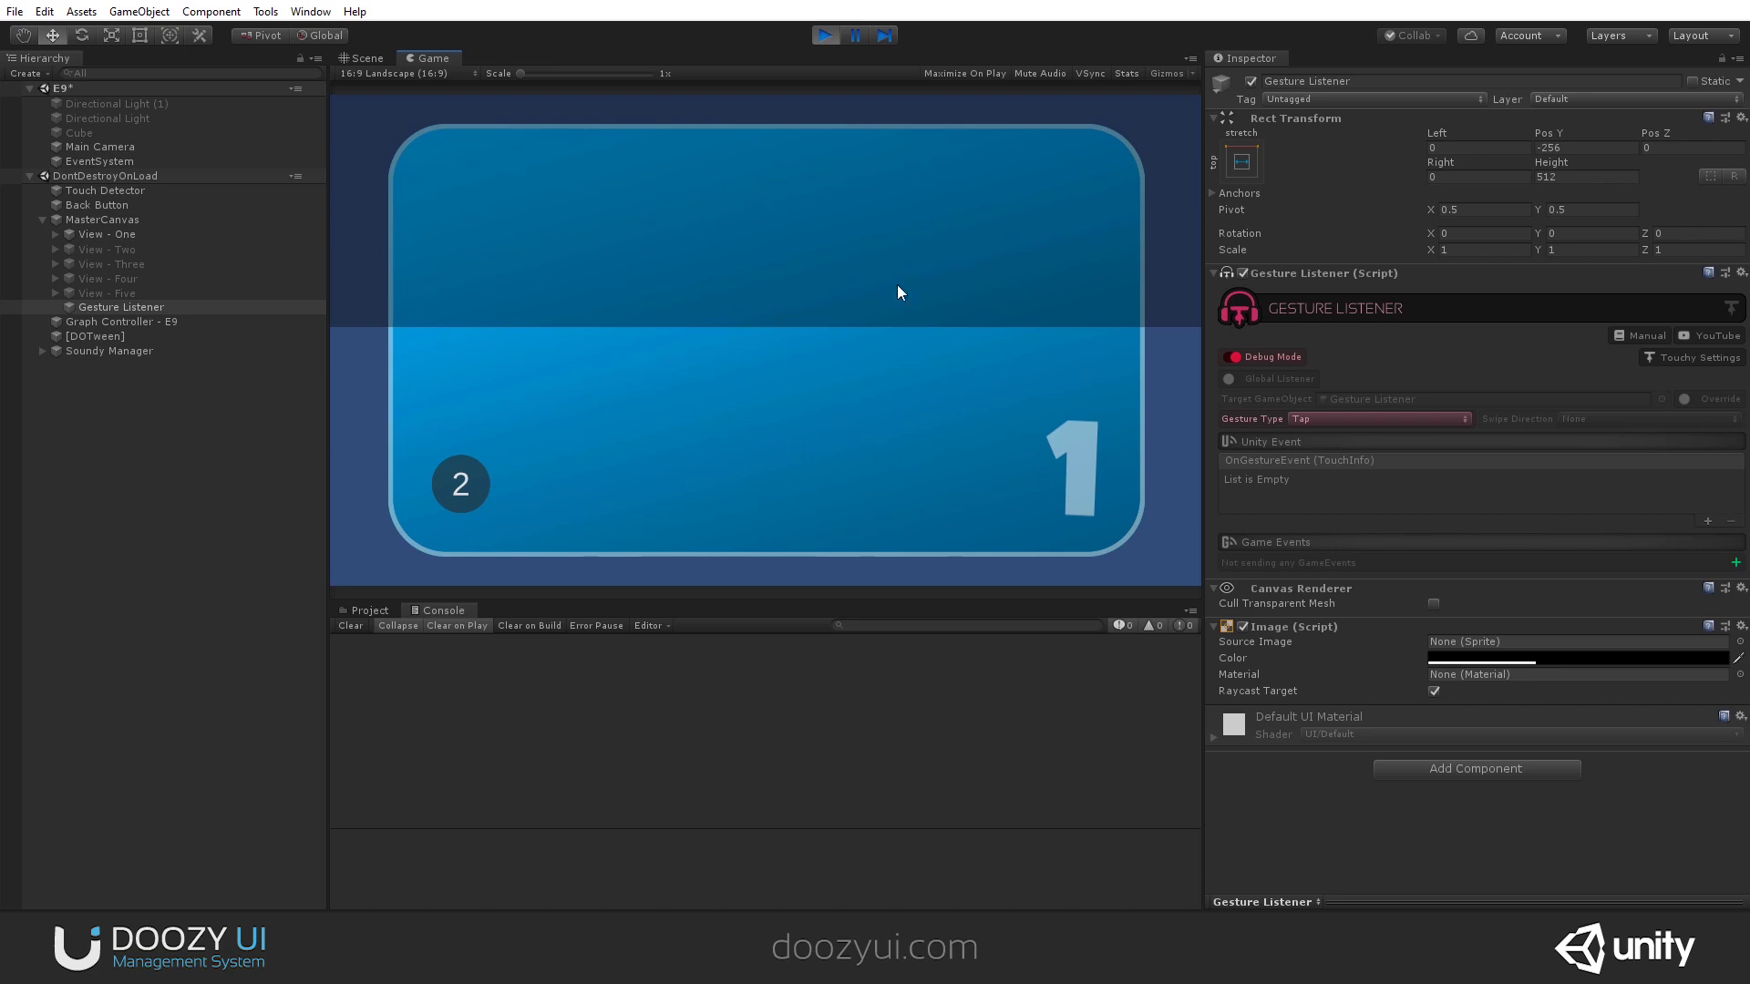
left_click(626, 201)
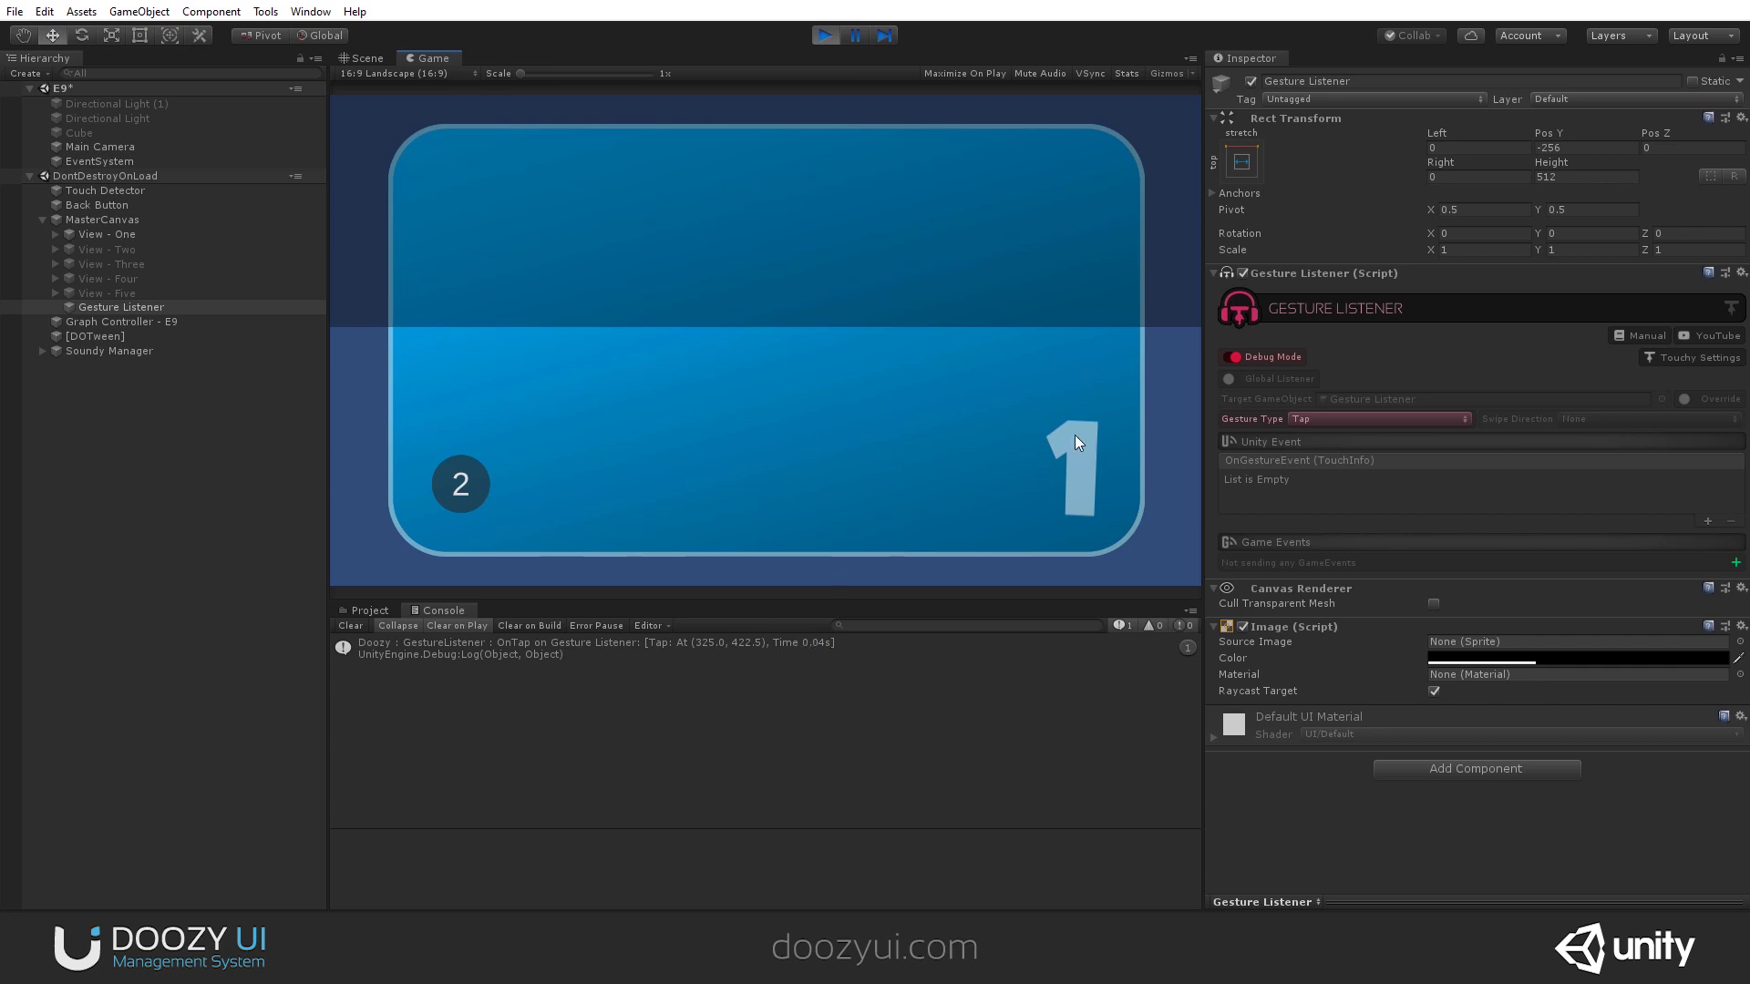
left_click(349, 627)
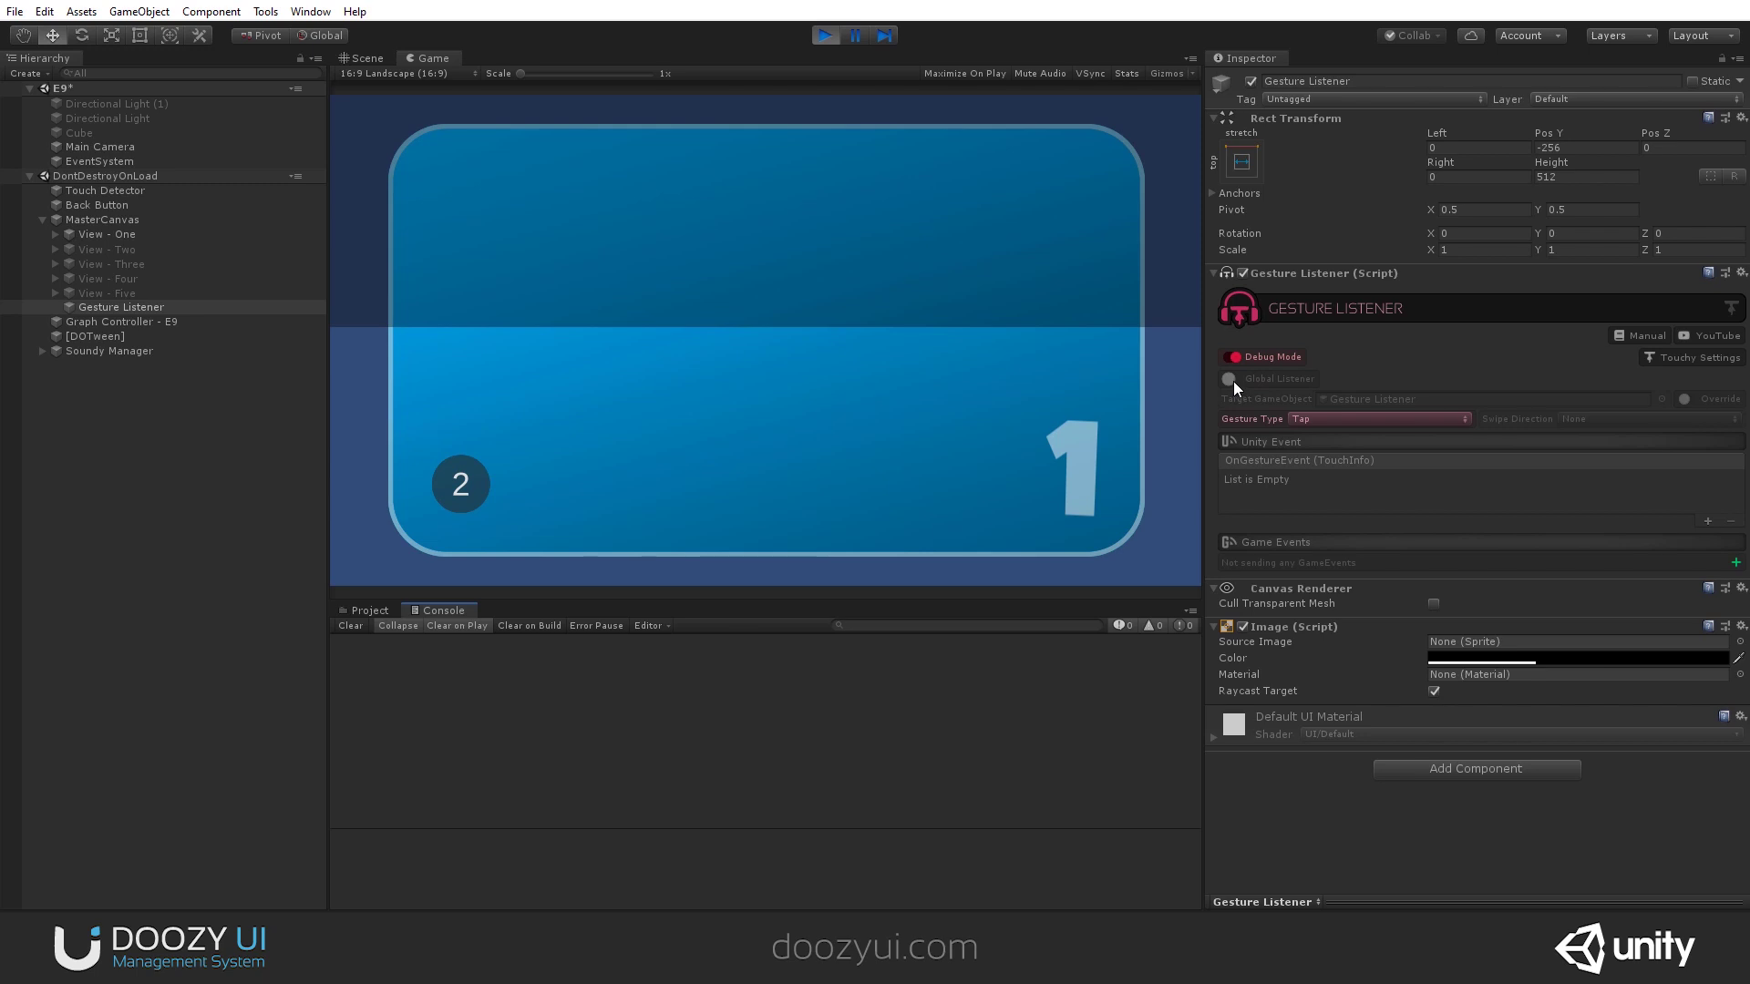
Enable Global Listener on the Gesture Listener, test taps all over the game view, and clear the console.
left_click(1231, 379)
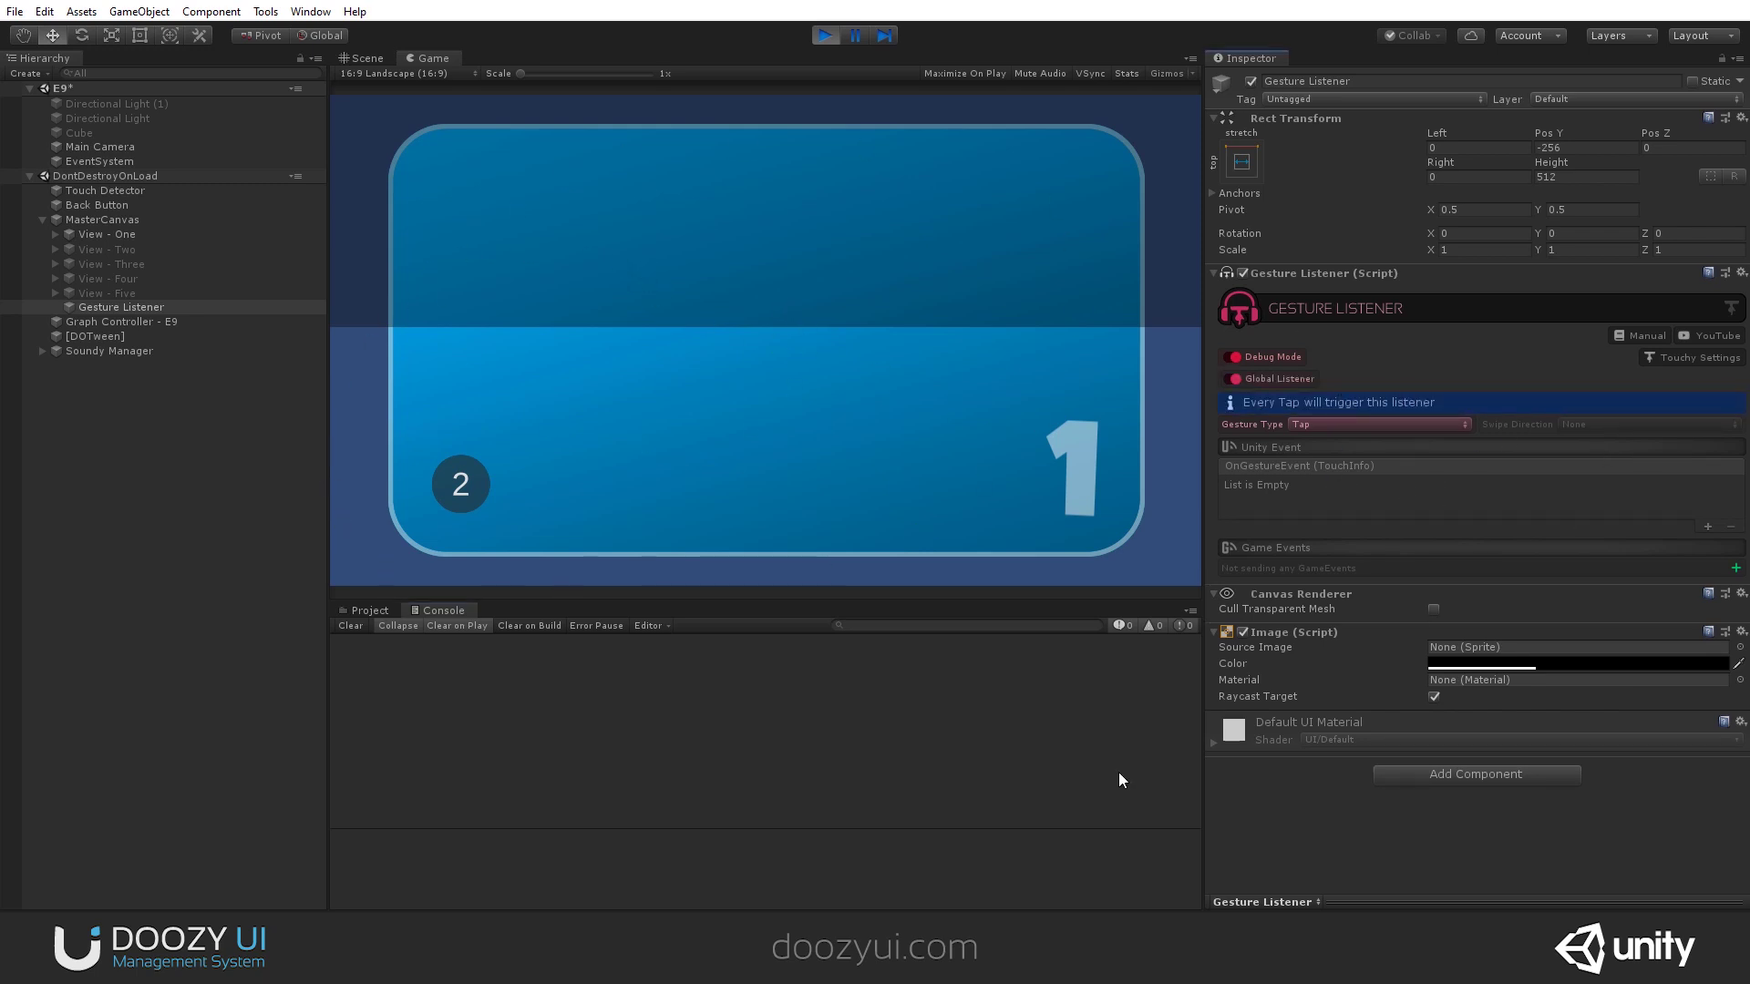
left_click(1178, 155)
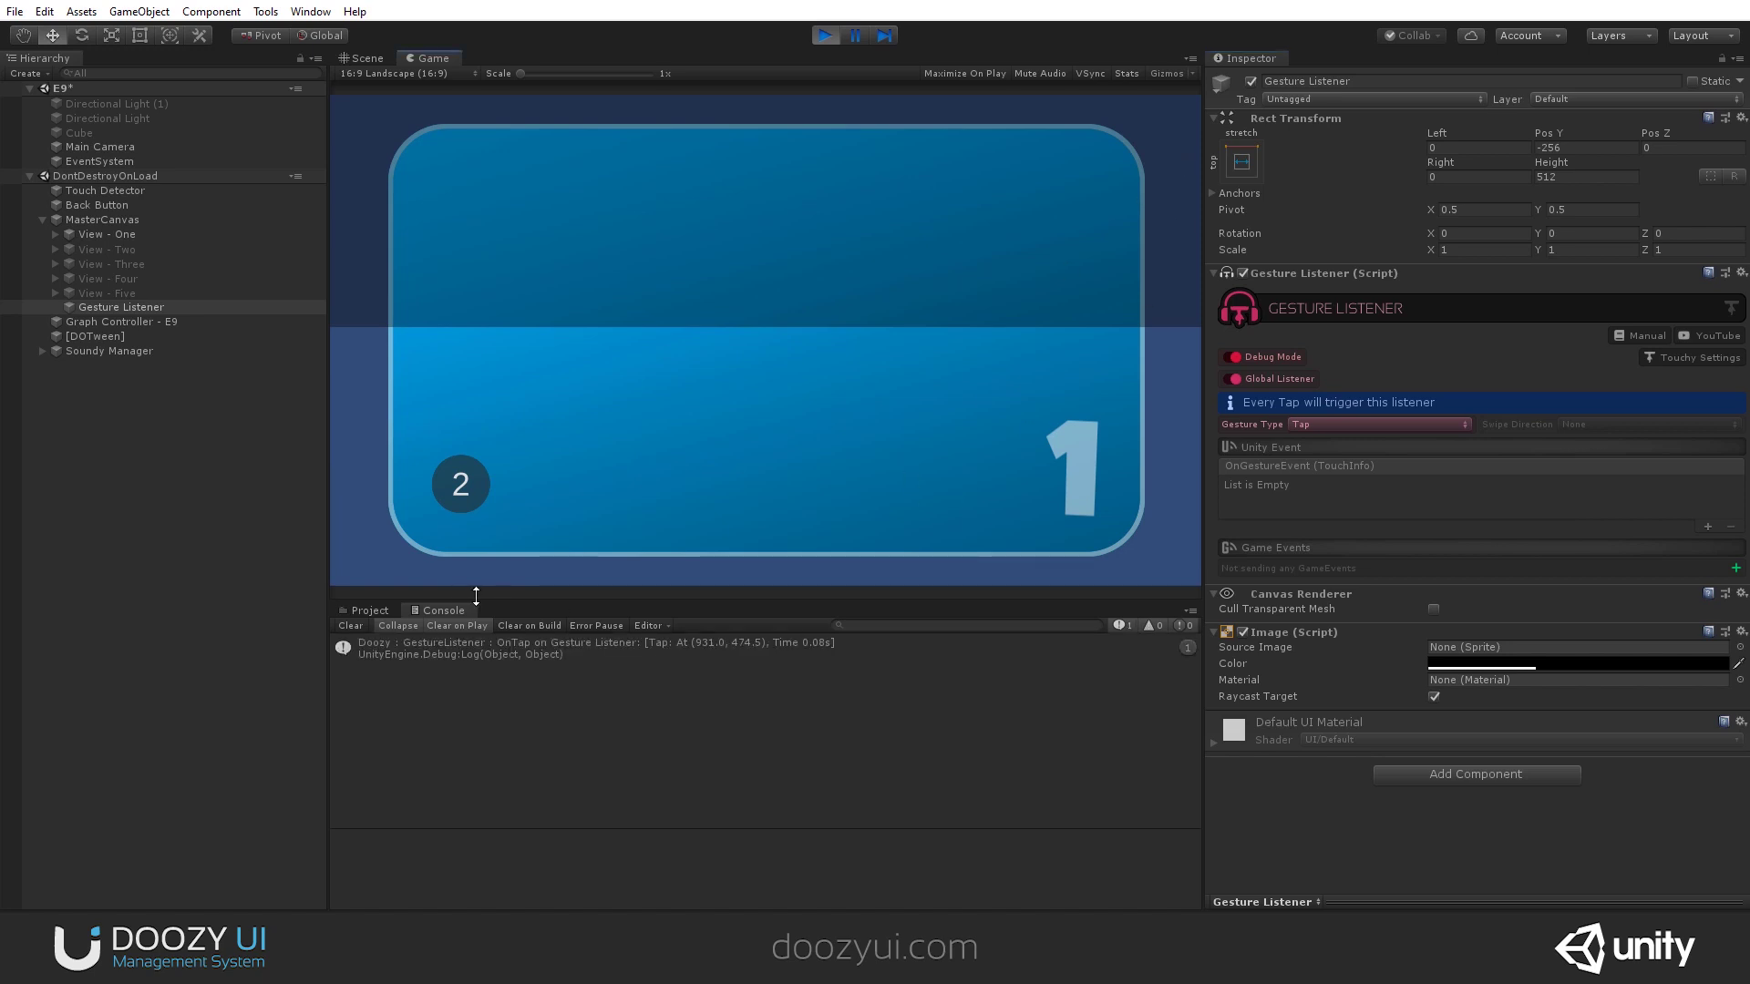
left_click(388, 423)
left_click(967, 411)
left_click(1080, 346)
left_click(738, 188)
left_click(593, 380)
left_click(349, 625)
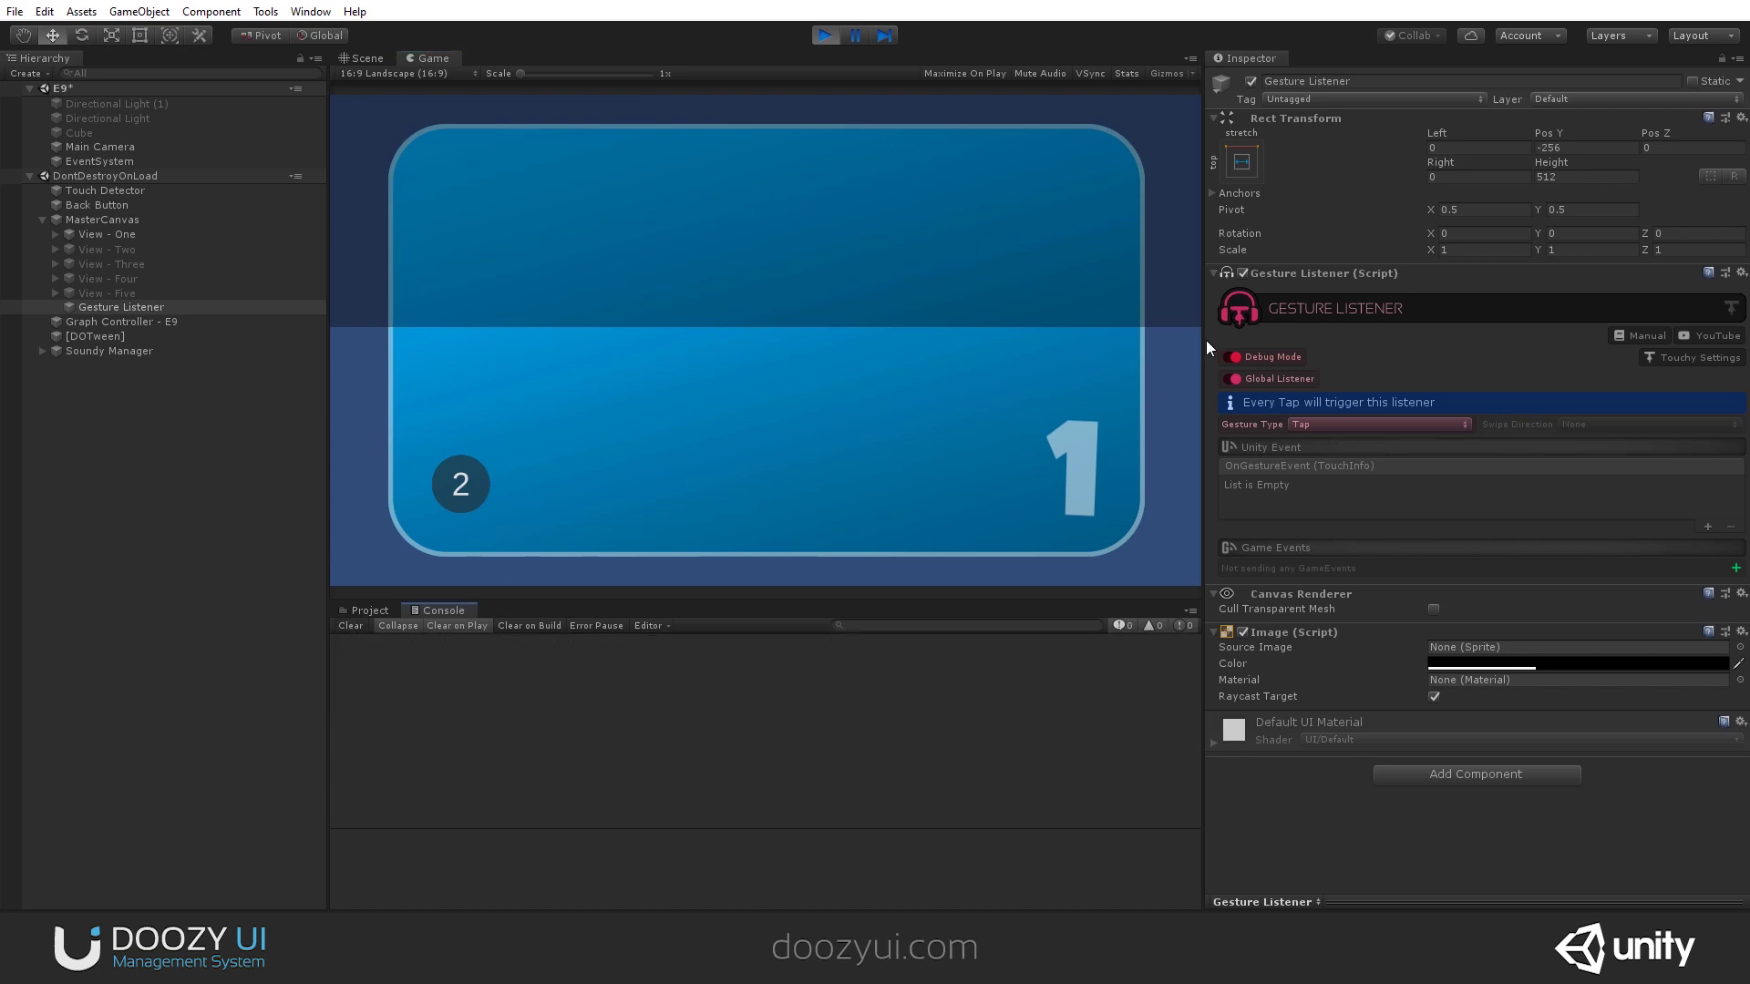
Turn off Global Listener and test a tap inside the Gesture Listener's dark area.
left_click(1234, 379)
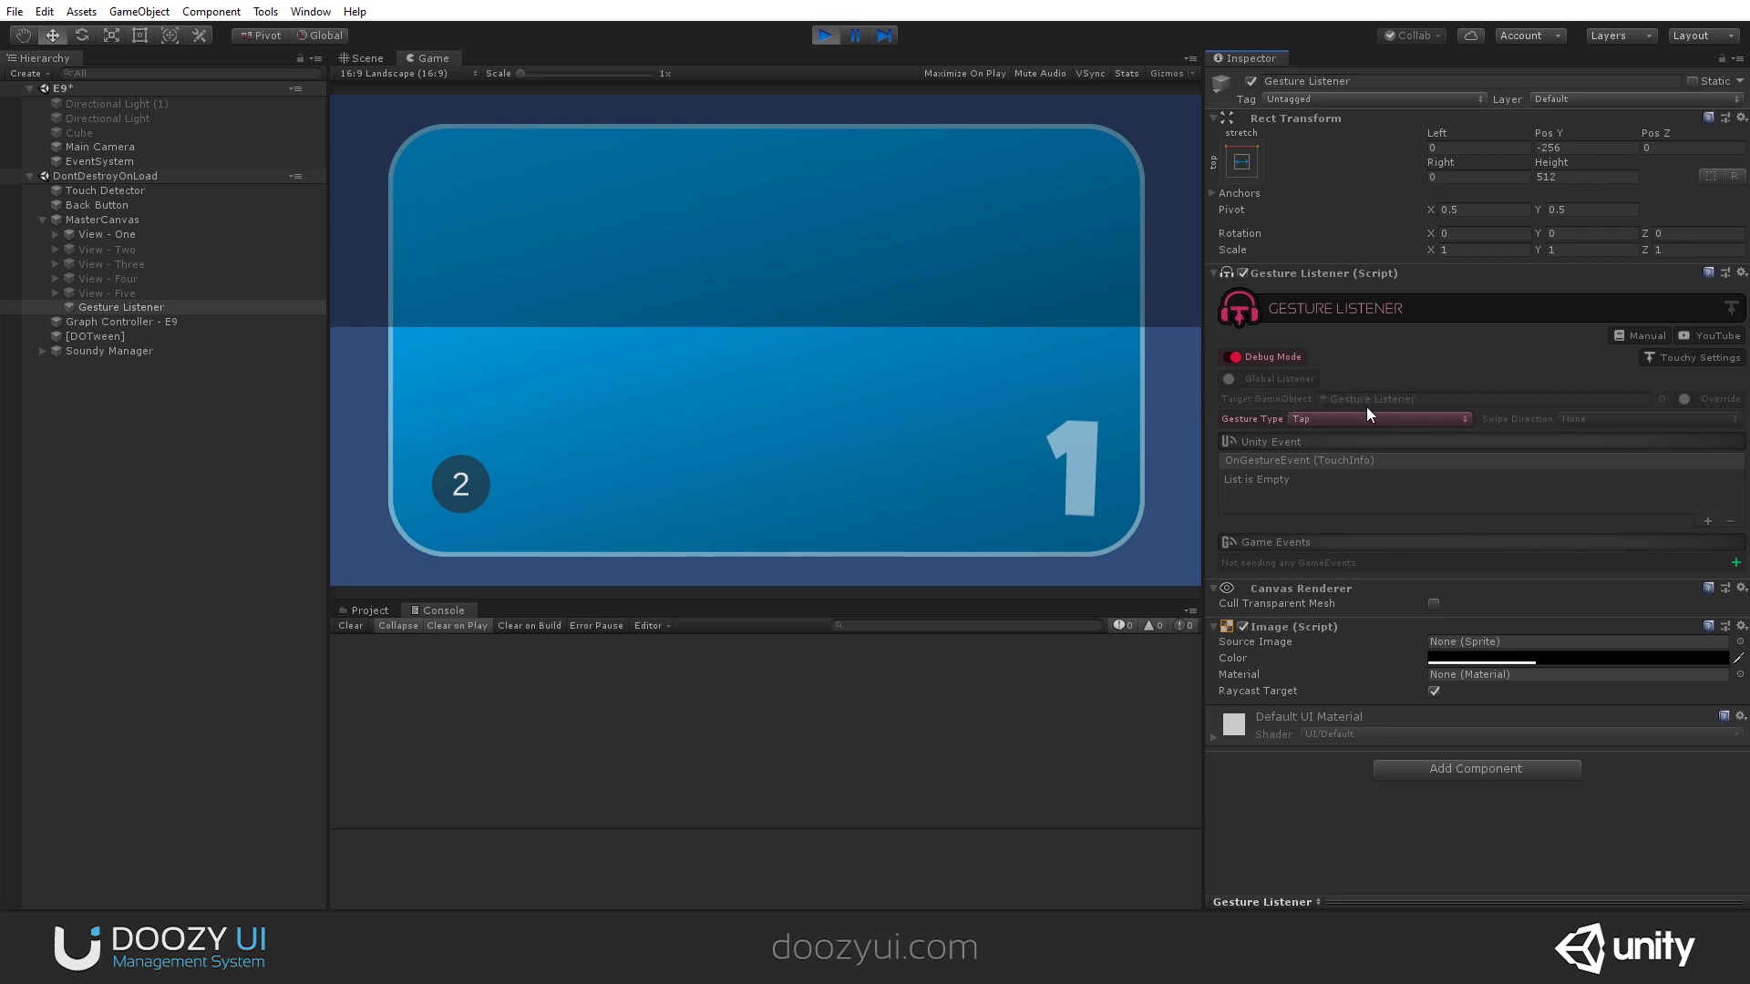
left_click(822, 238)
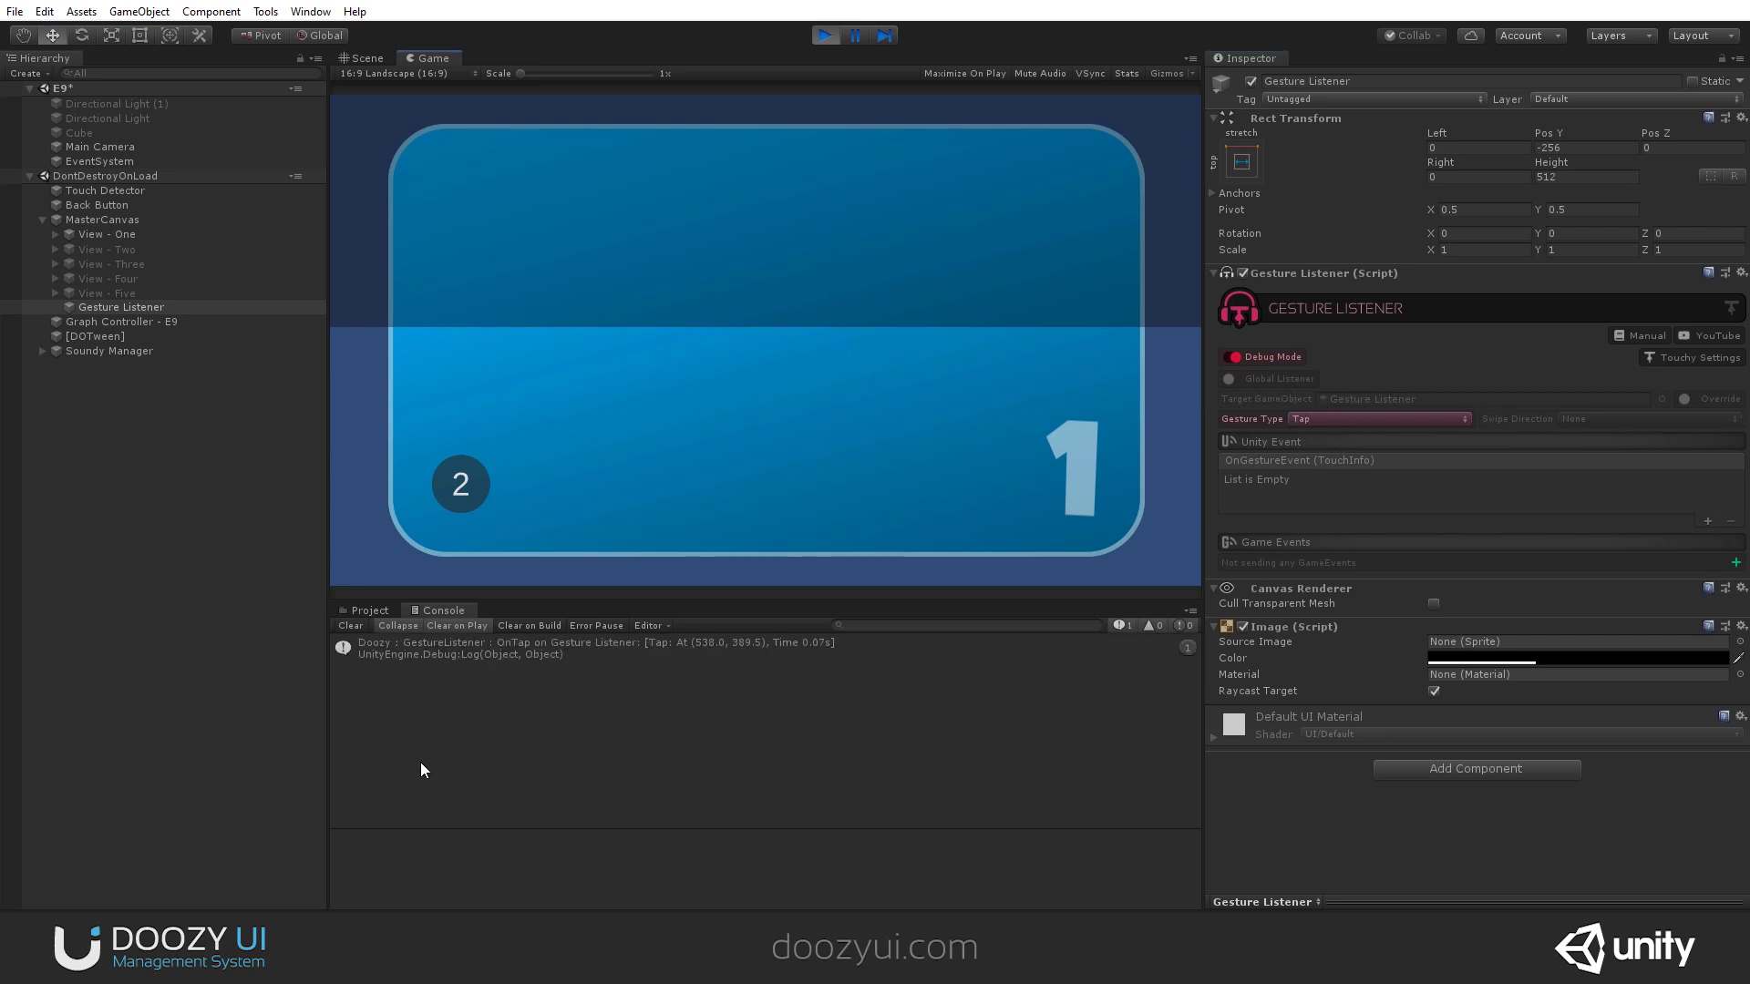
Clear the console, set the Gesture Type to Long Tap, and test a long tap inside the Gesture Listener's dark area.
left_click(350, 626)
left_click(1376, 418)
left_click(1313, 460)
left_click(839, 414)
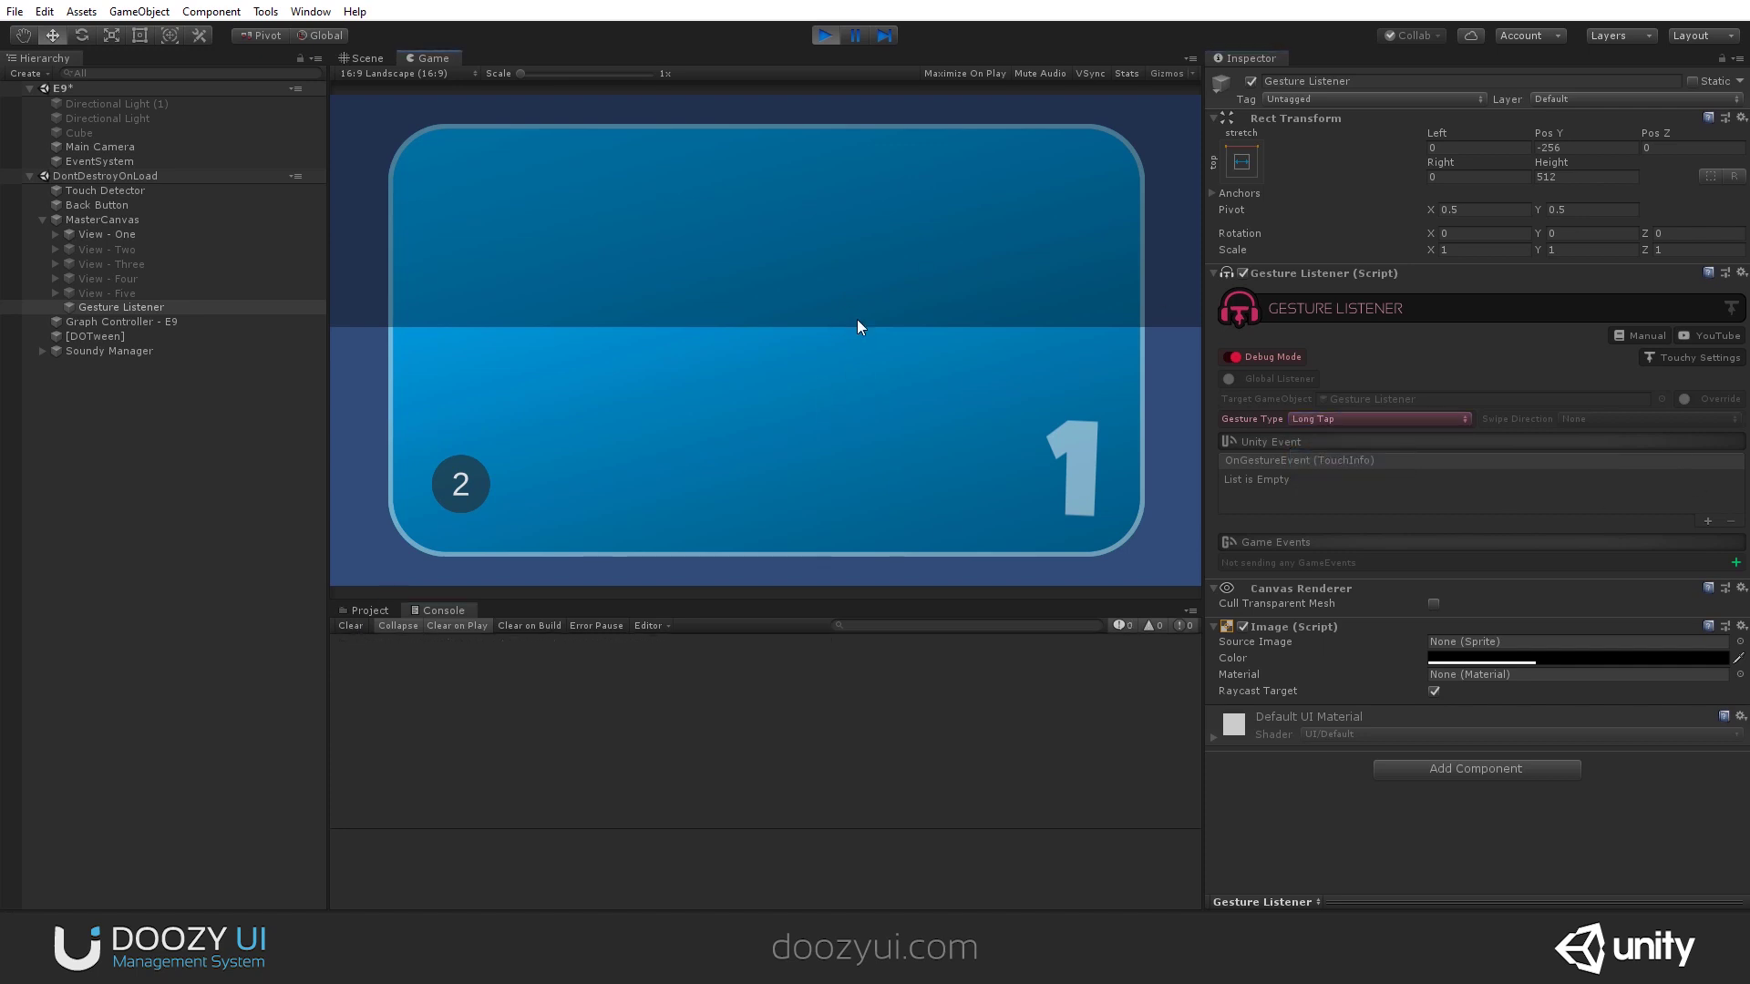
left_click(802, 238)
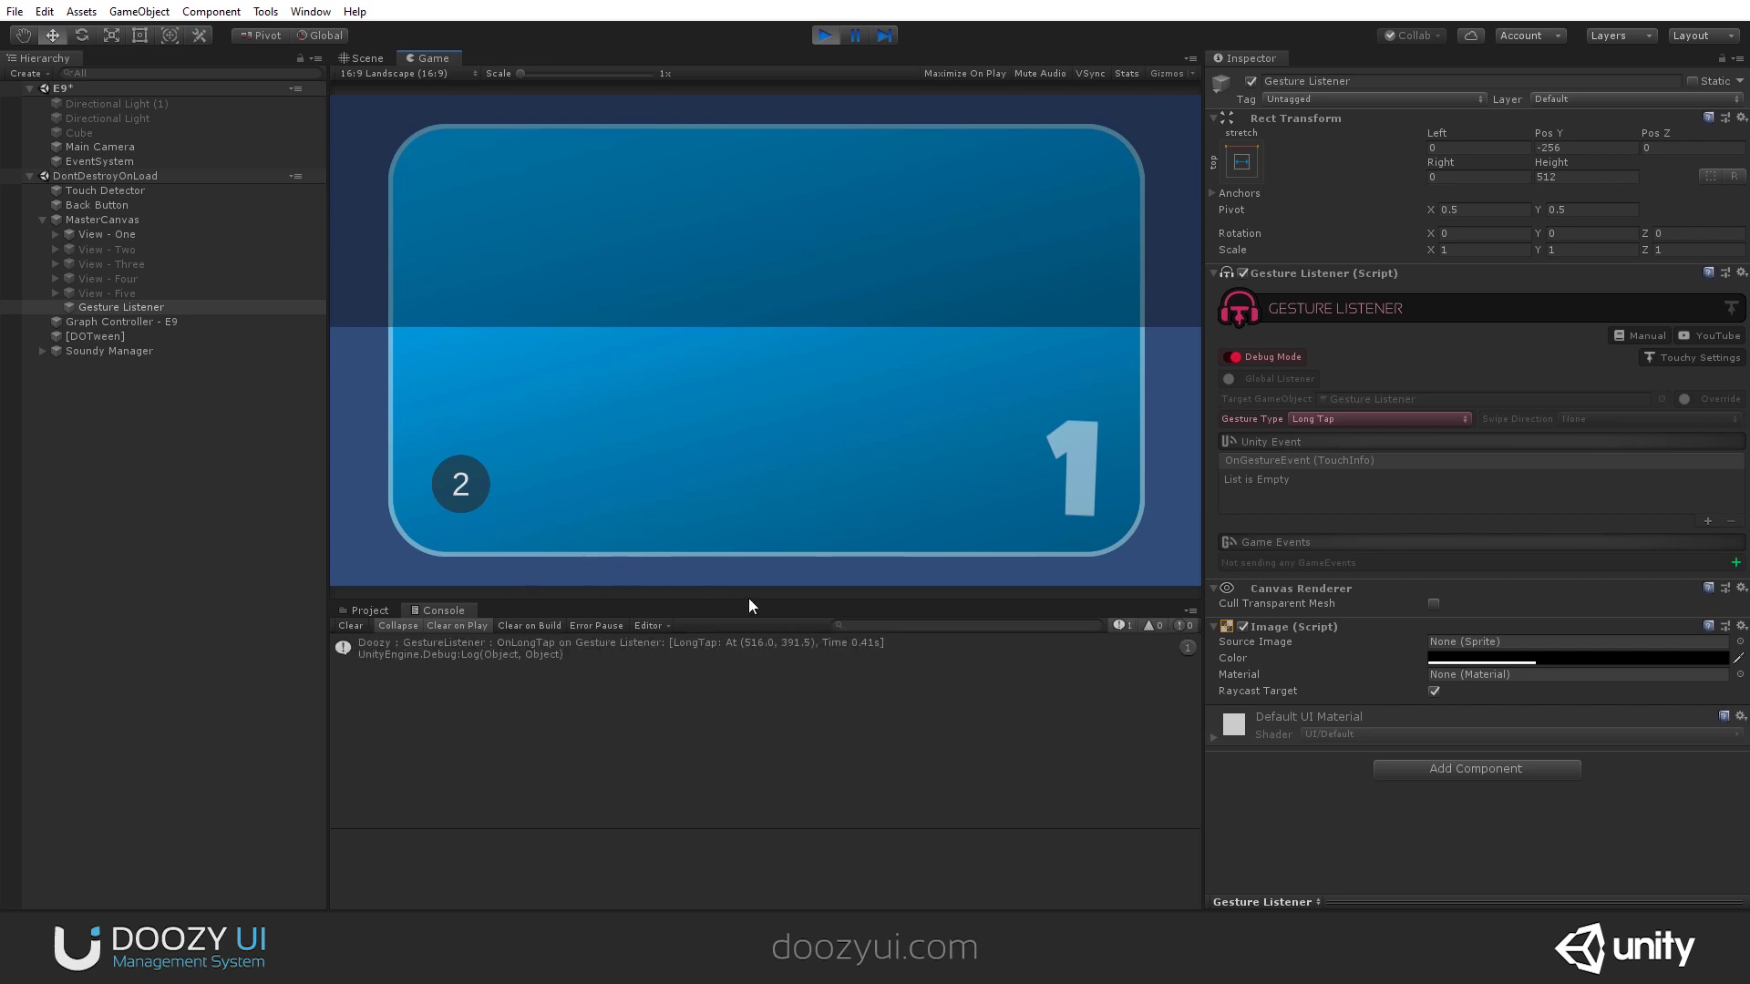
Set the Gesture Type to Swipe with Swipe Direction Left, test a left swipe inside the dark area, and clear the console.
left_click(1349, 419)
left_click(1317, 480)
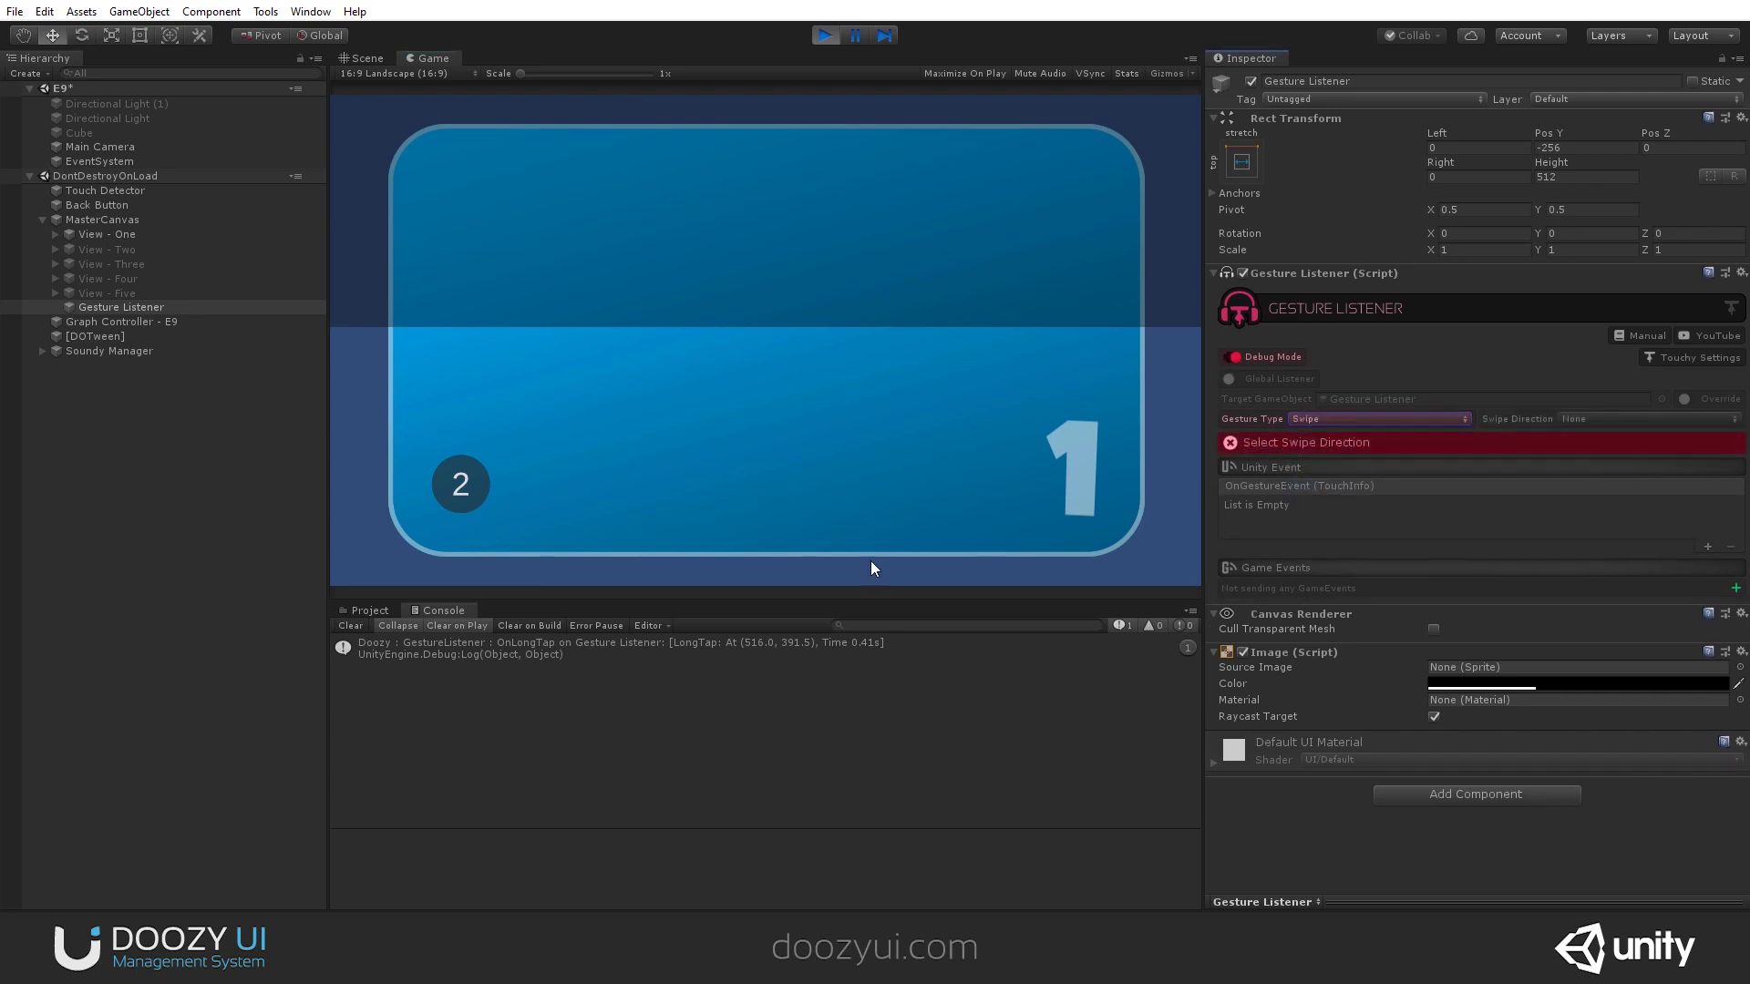
left_click(351, 626)
left_click(1653, 415)
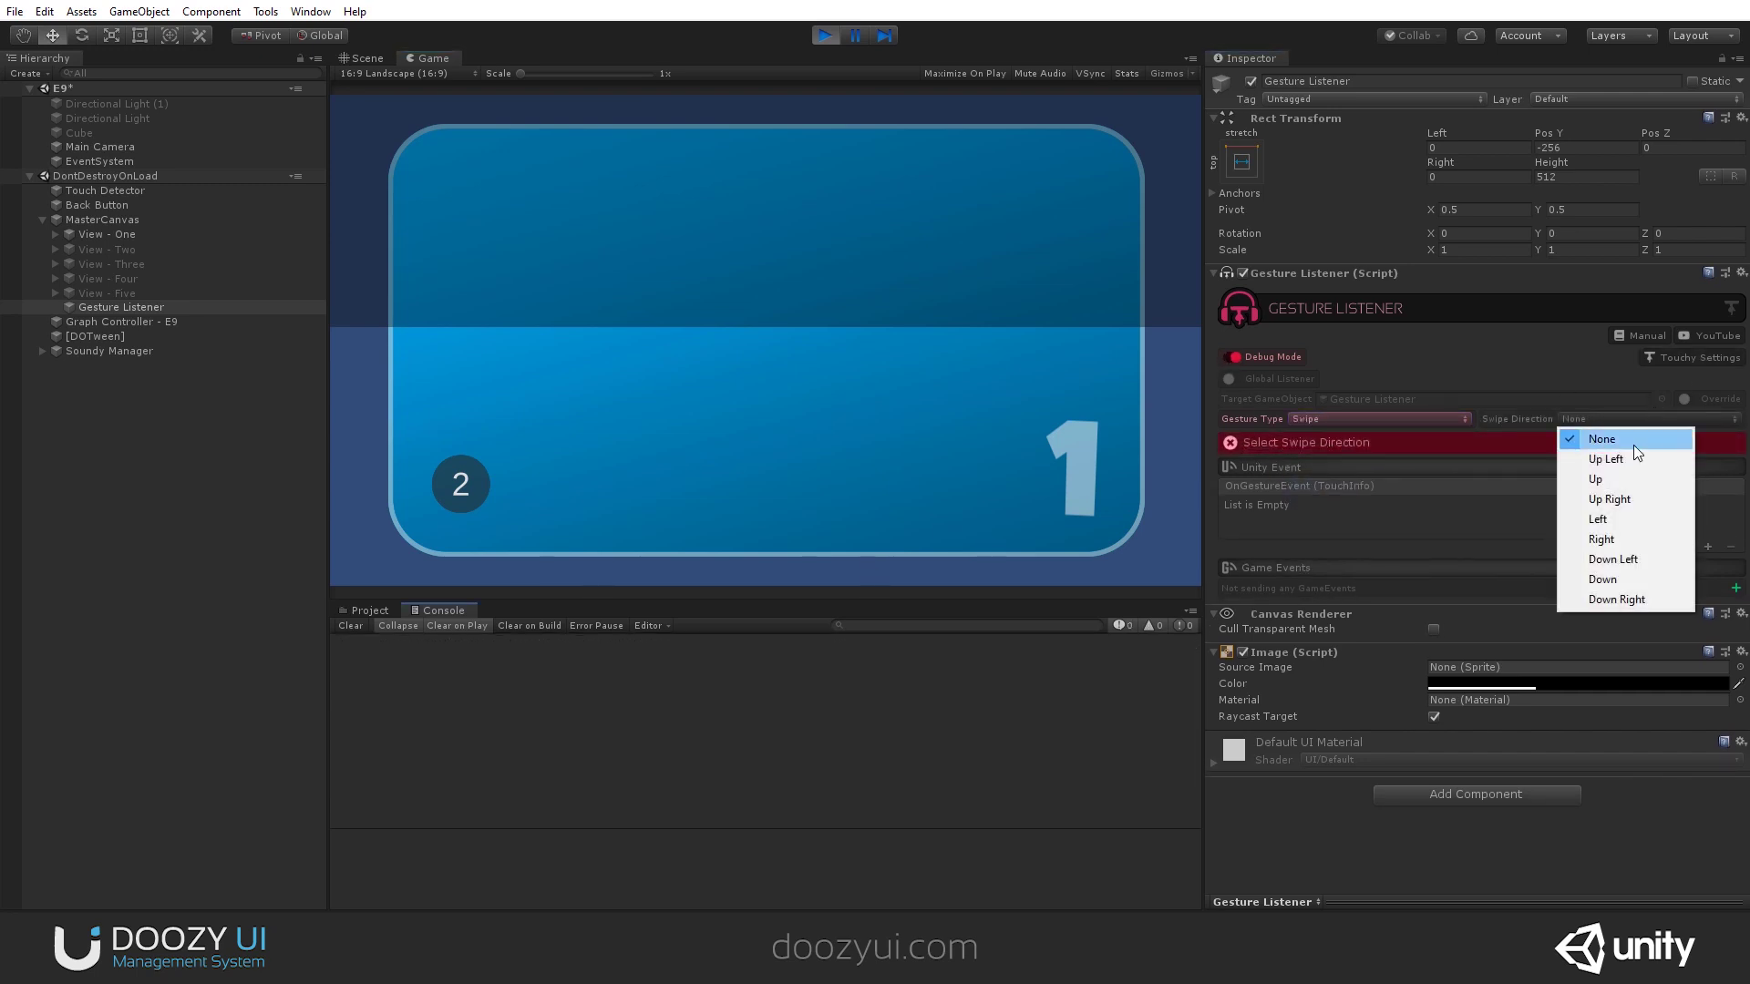
left_click(1622, 515)
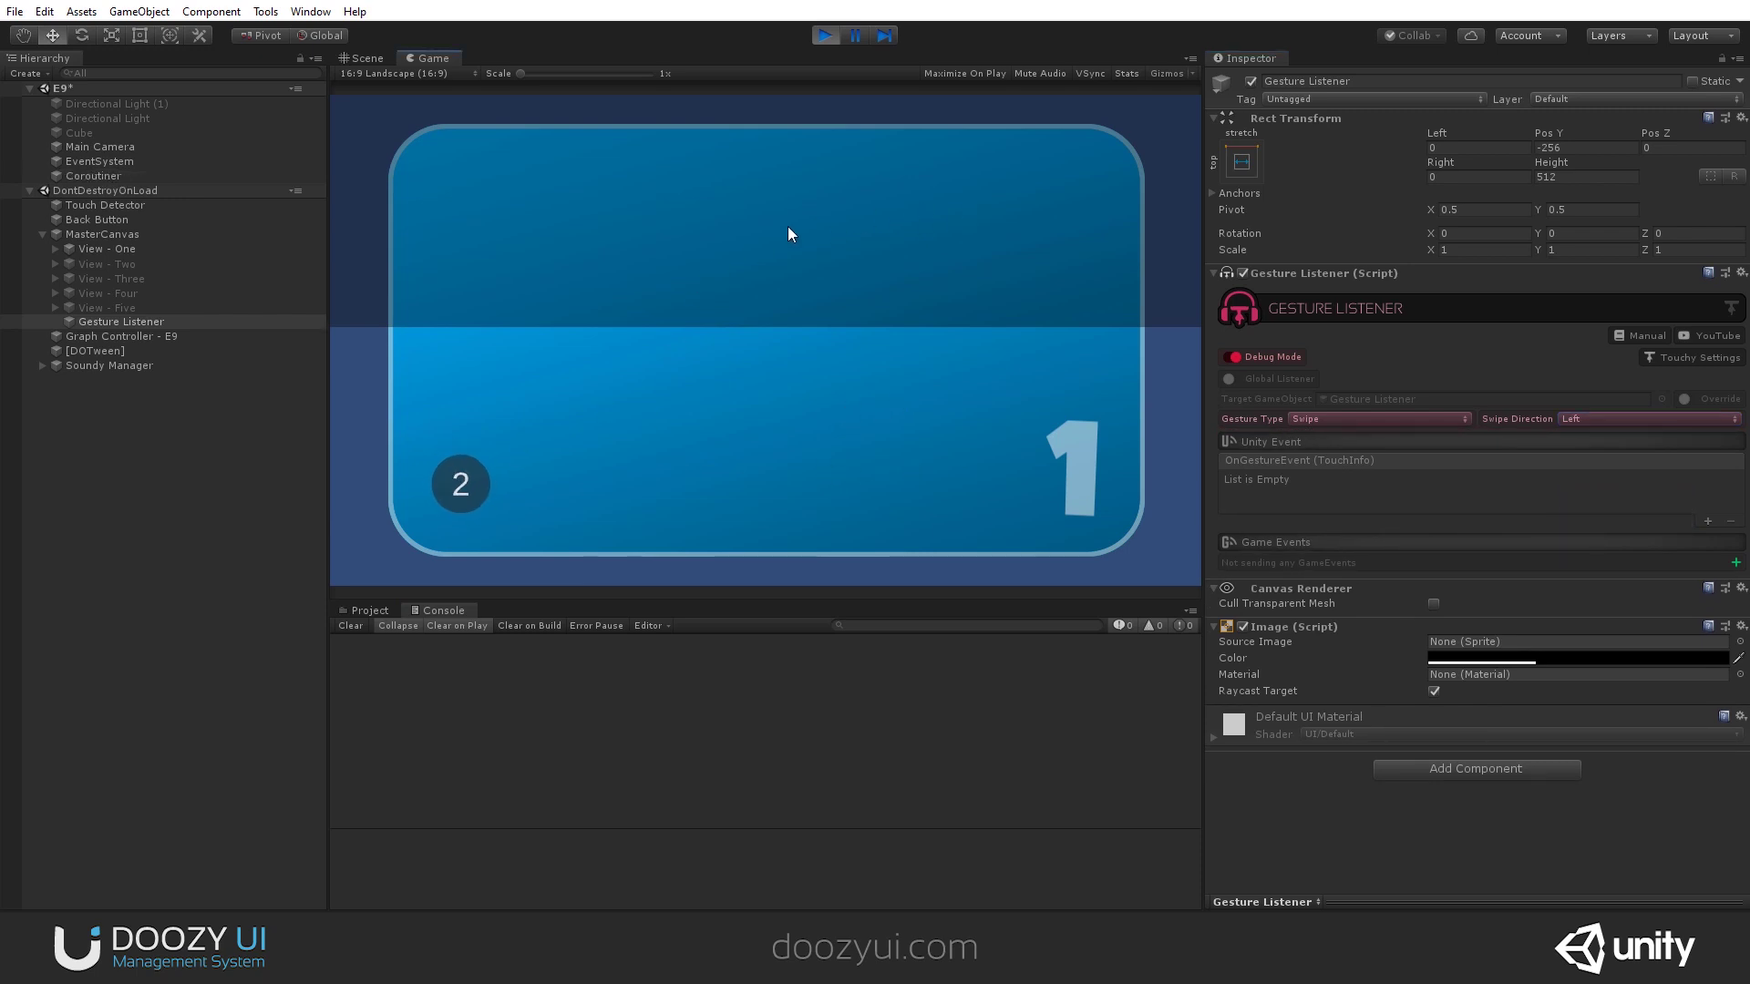
left_click_drag(538, 262, 428, 274)
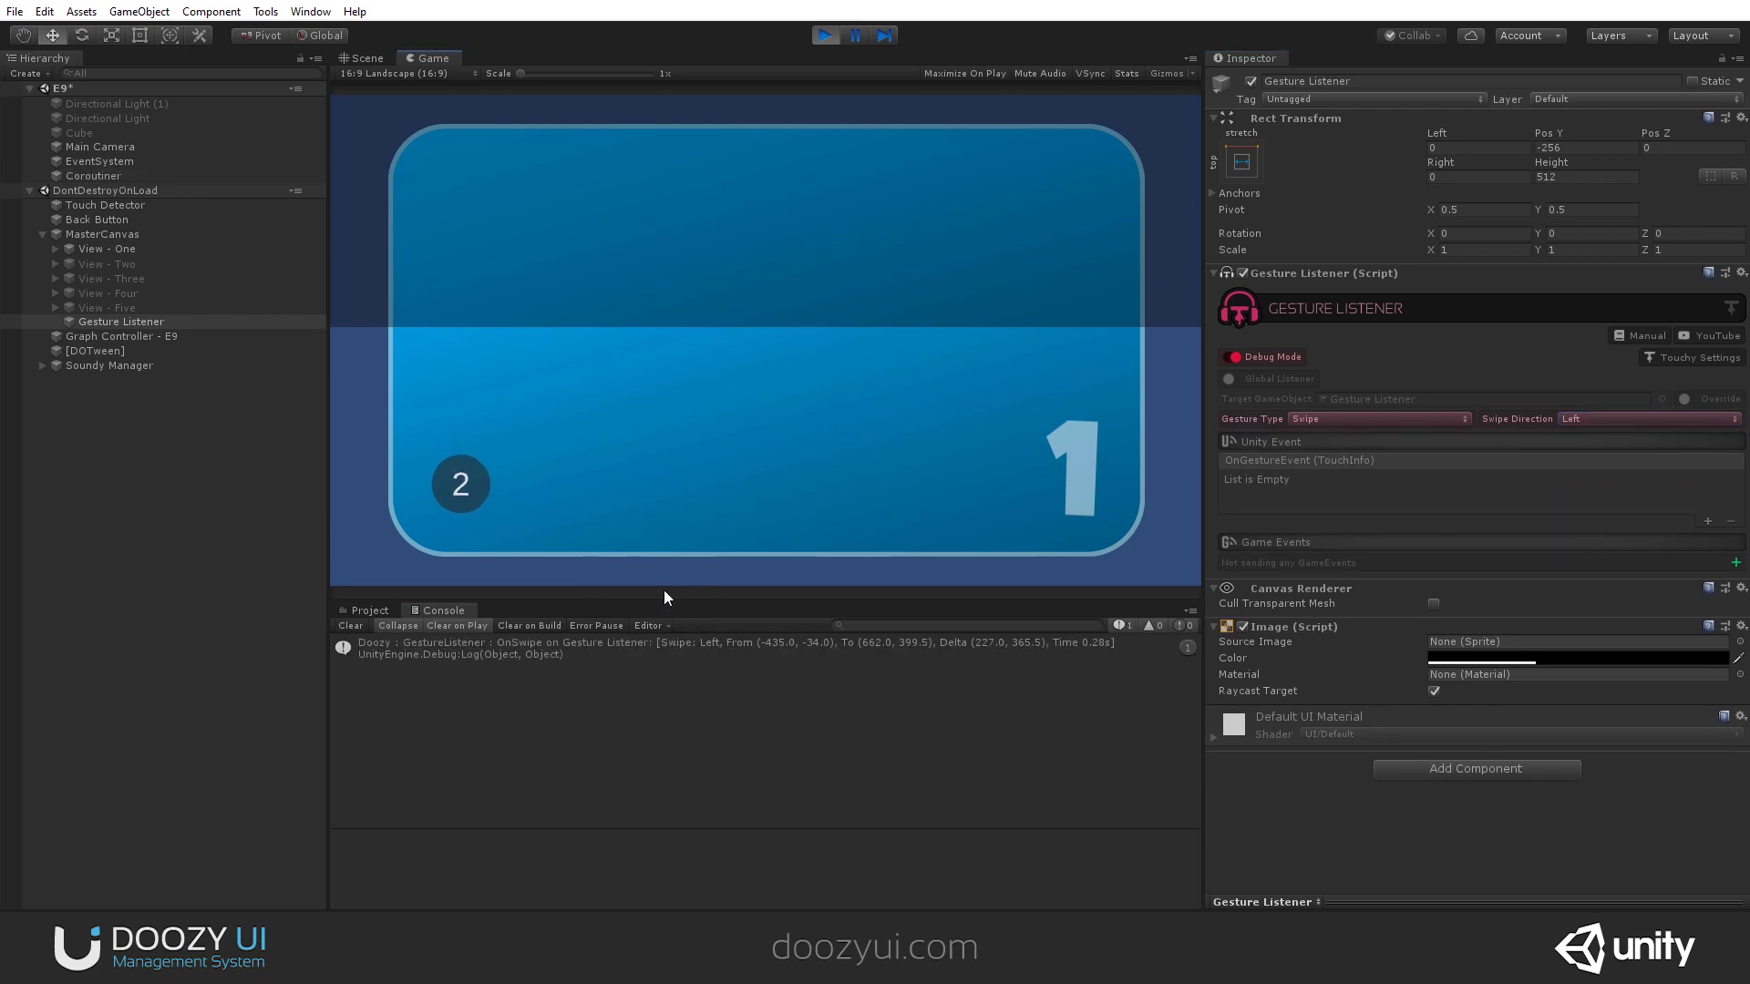
left_click(350, 626)
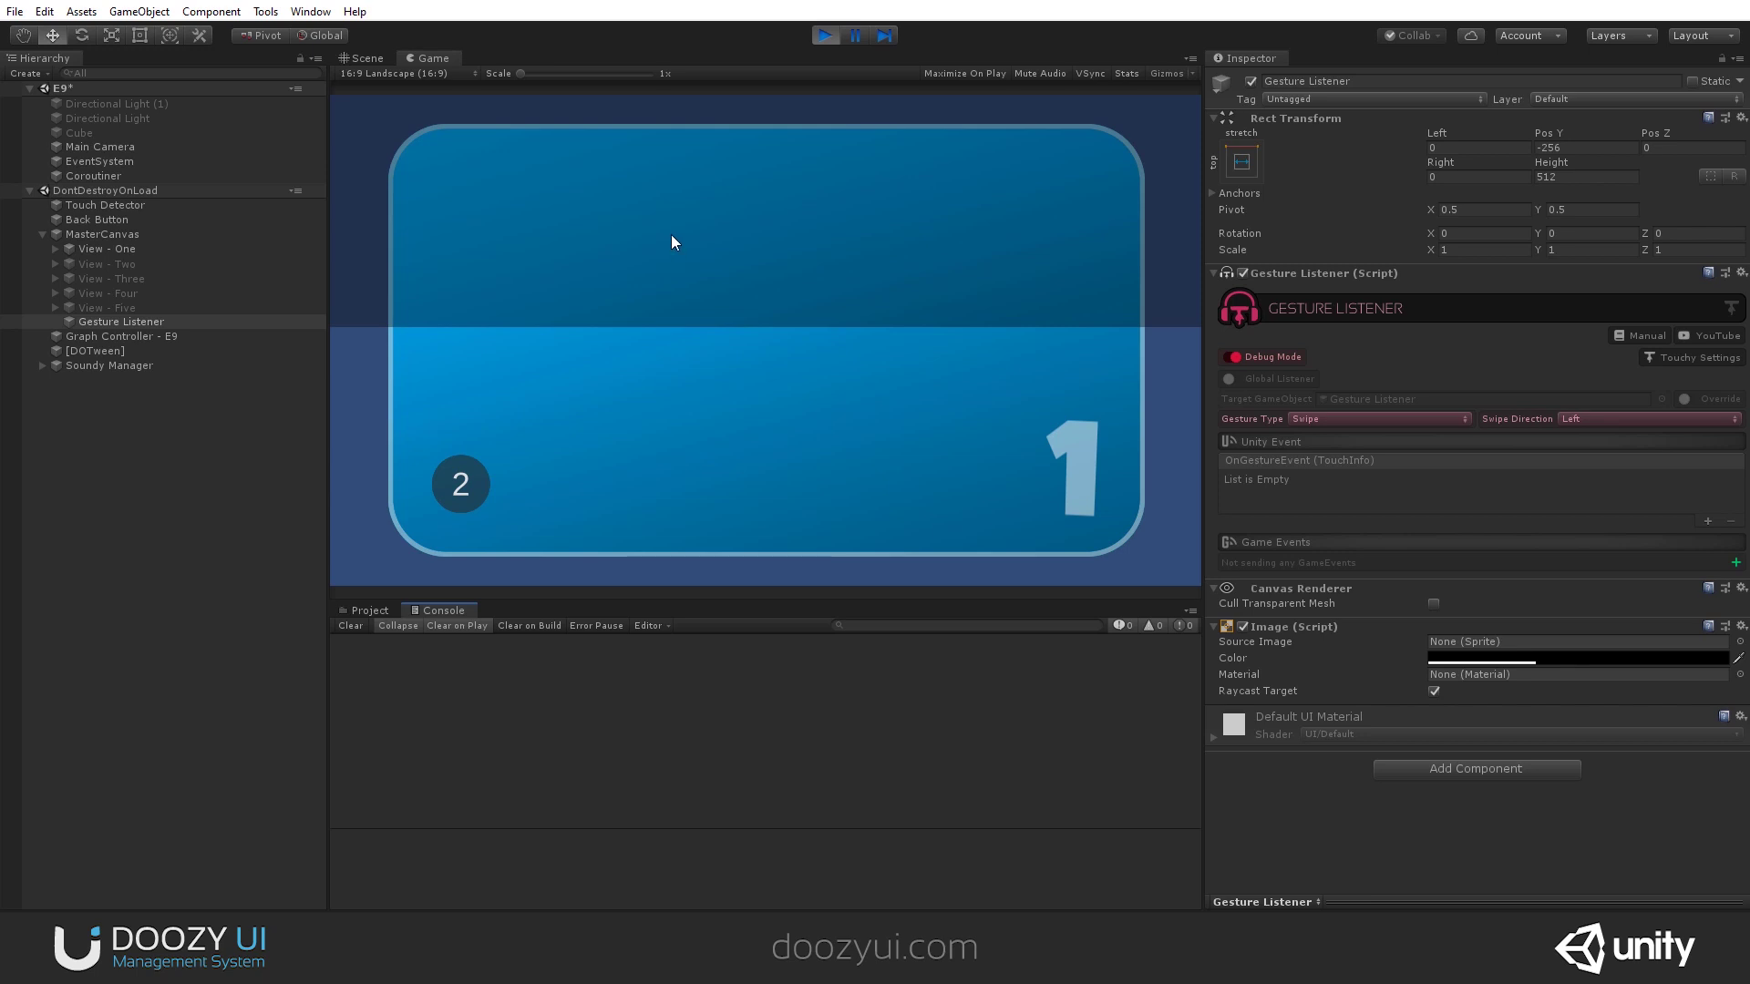
Test left swipes that start inside the dark area and end below it, and clear the console.
left_click(598, 238)
left_click_drag(719, 252, 685, 390)
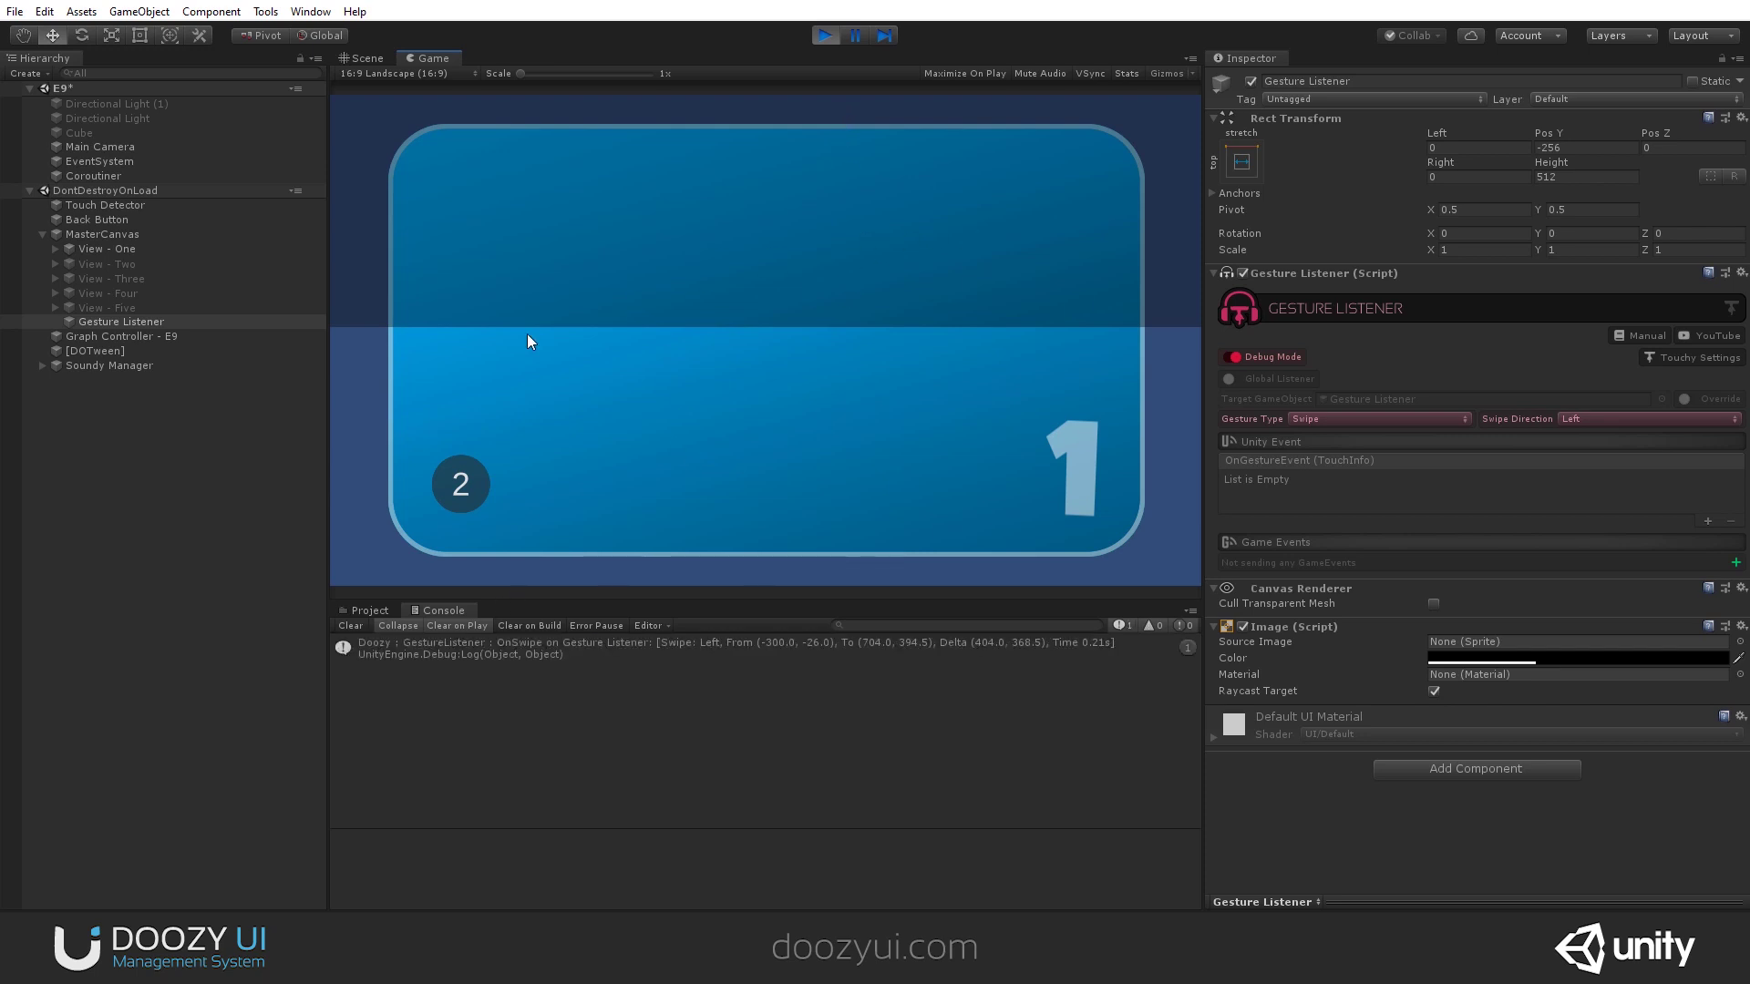
left_click(345, 625)
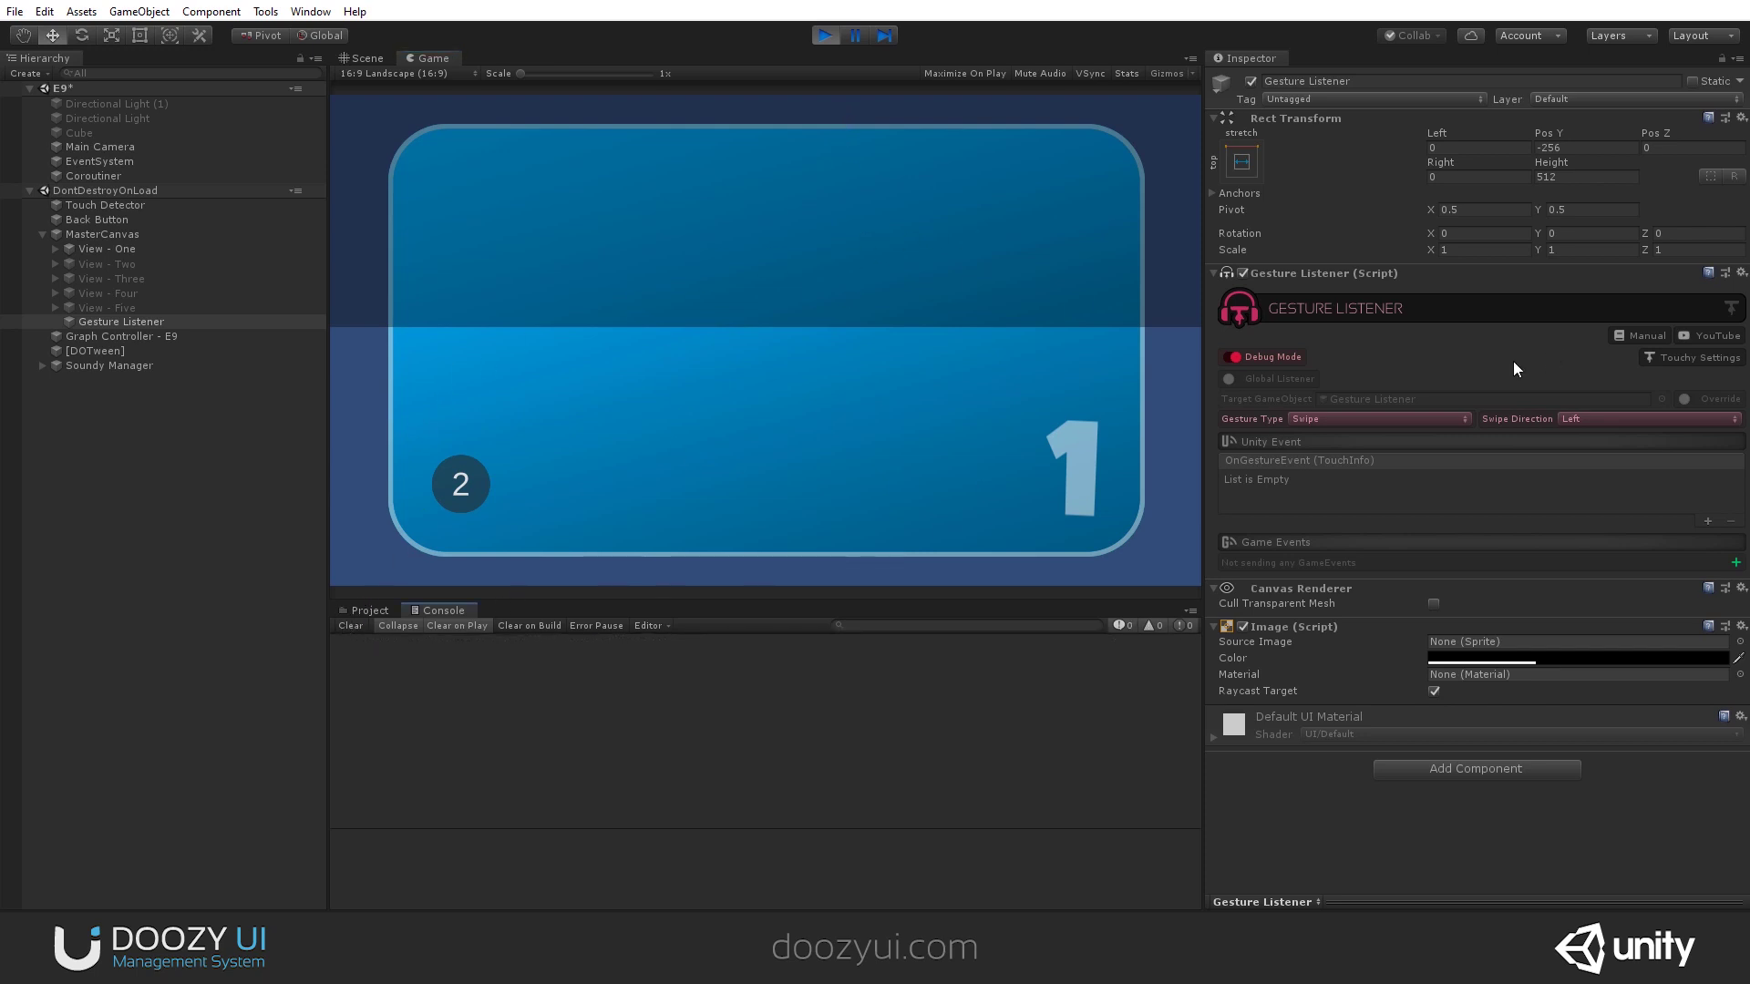
Set the Swipe Direction to Down, test a downward swipe starting in the dark area, and clear the console.
left_click(1566, 418)
left_click(1604, 577)
left_click_drag(782, 317, 660, 474)
left_click(348, 638)
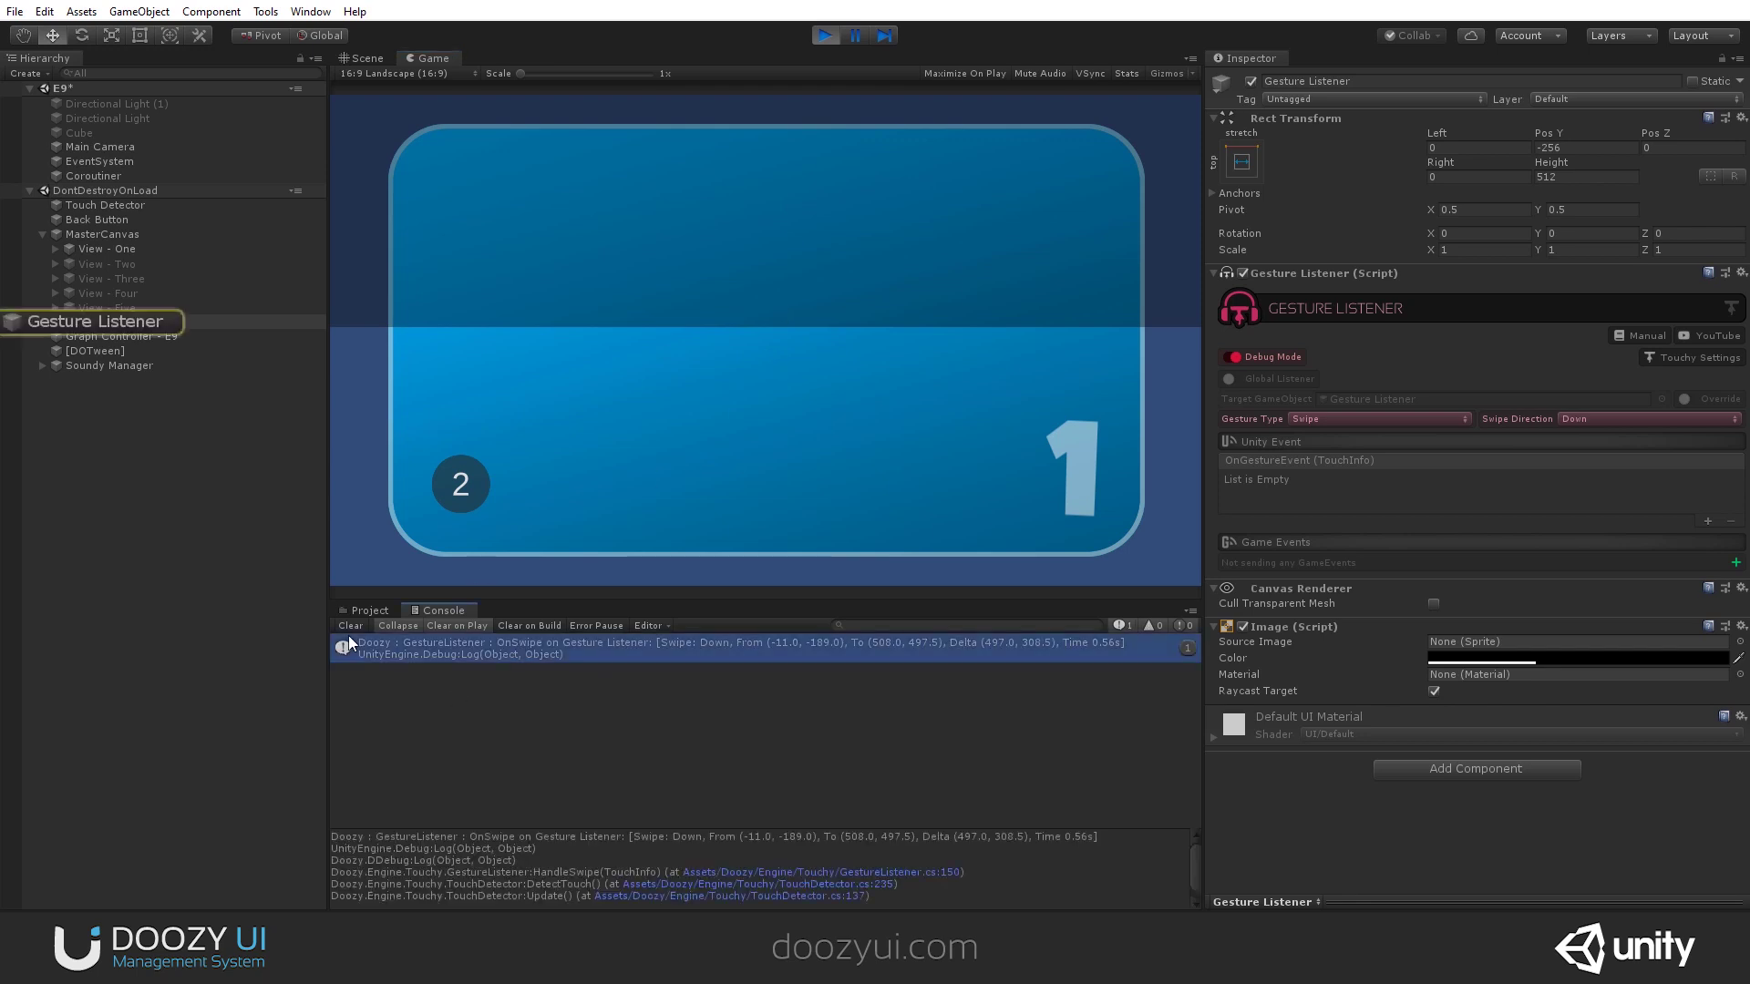
left_click(349, 626)
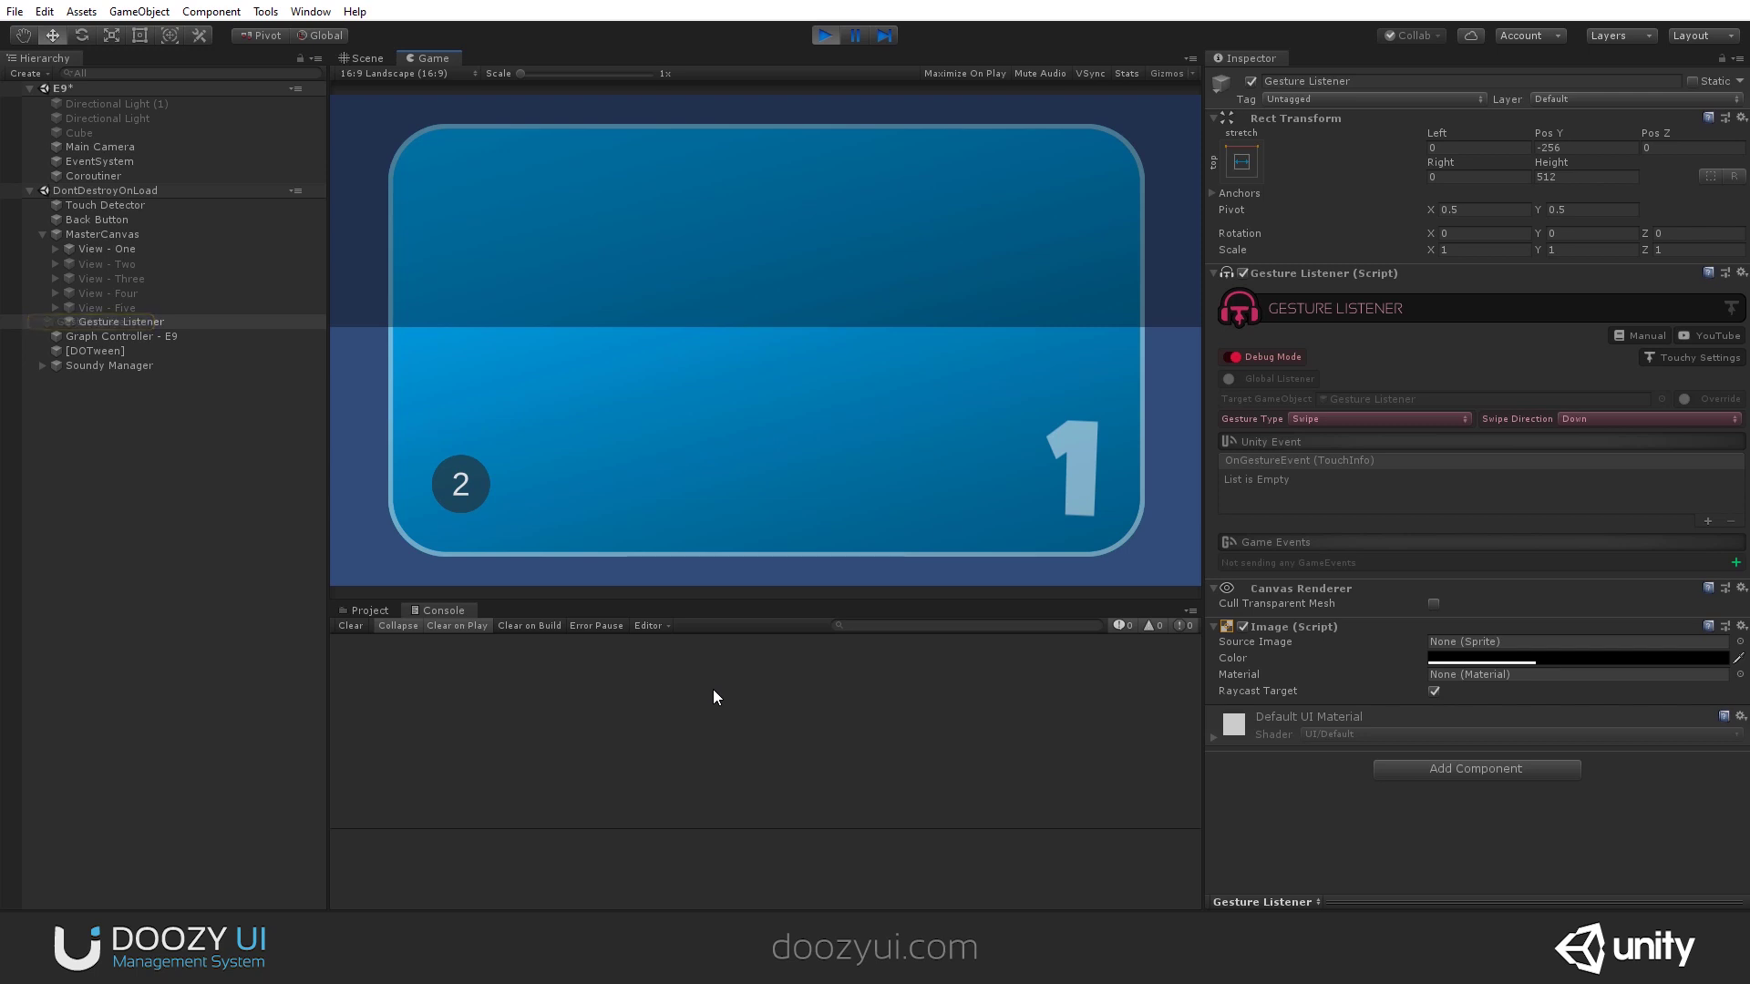
left_click(347, 625)
Exit play mode and delete the Gesture Listener from MasterCanvas.
left_click(836, 42)
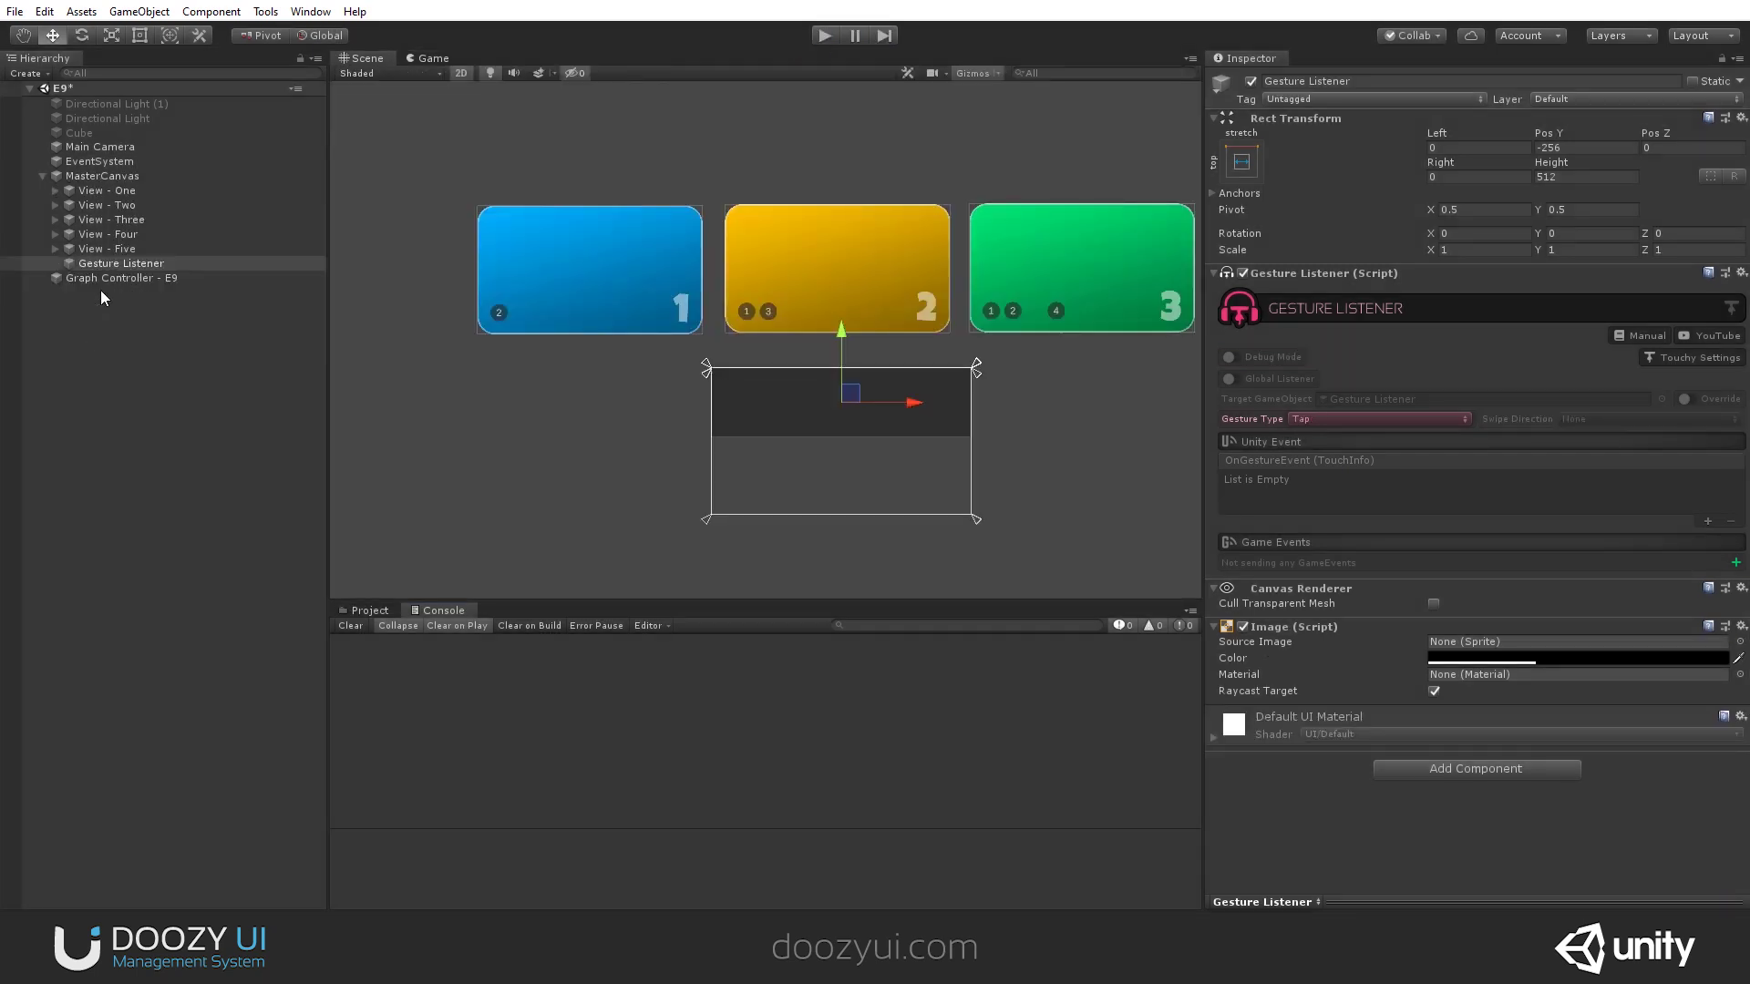
right_click(199, 266)
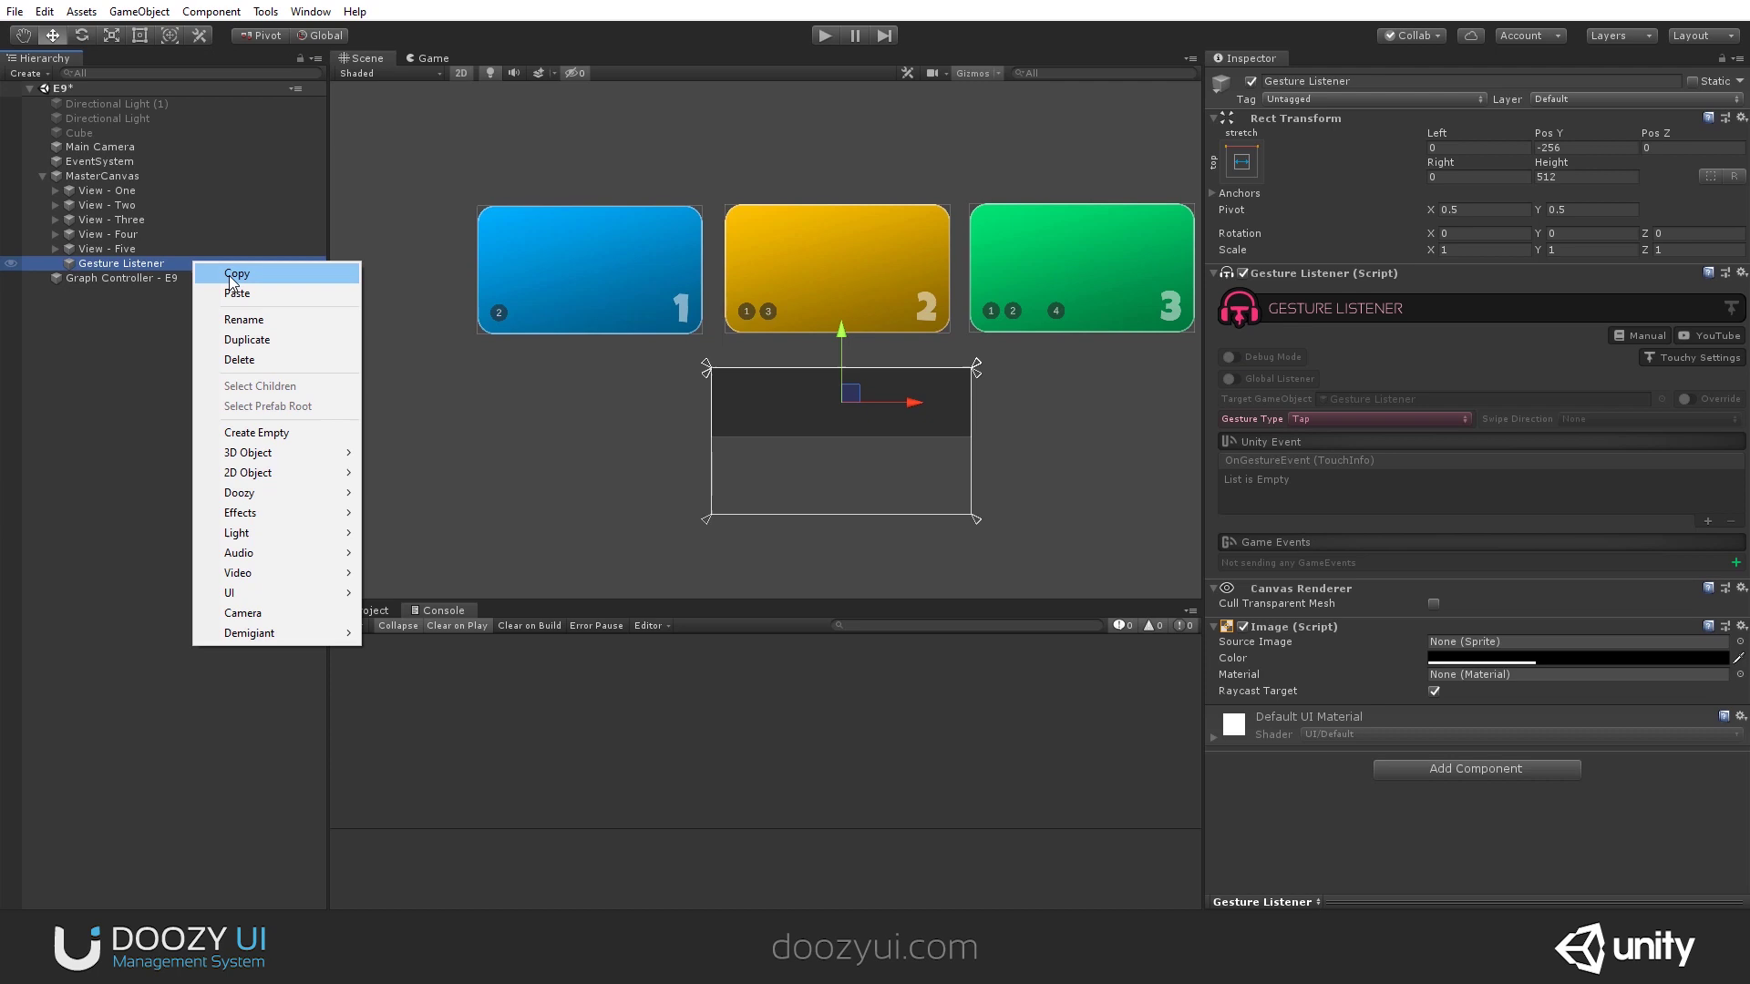
left_click(270, 359)
right_click(103, 175)
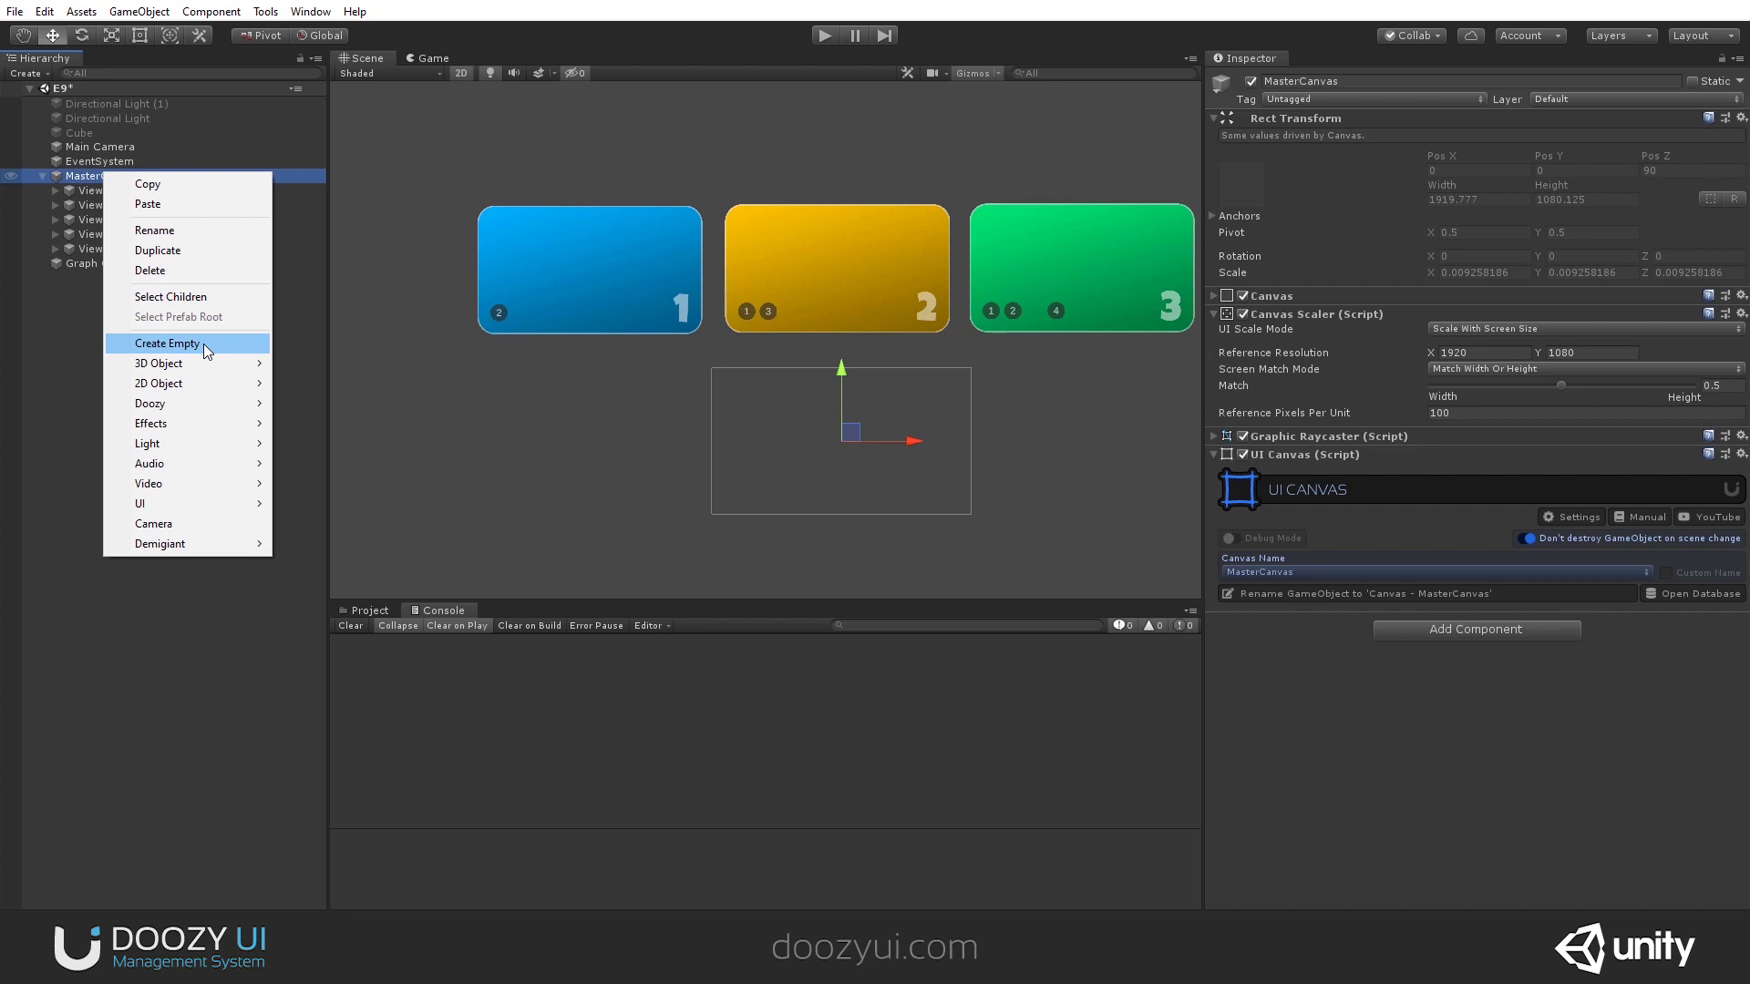
mouse_move(201, 403)
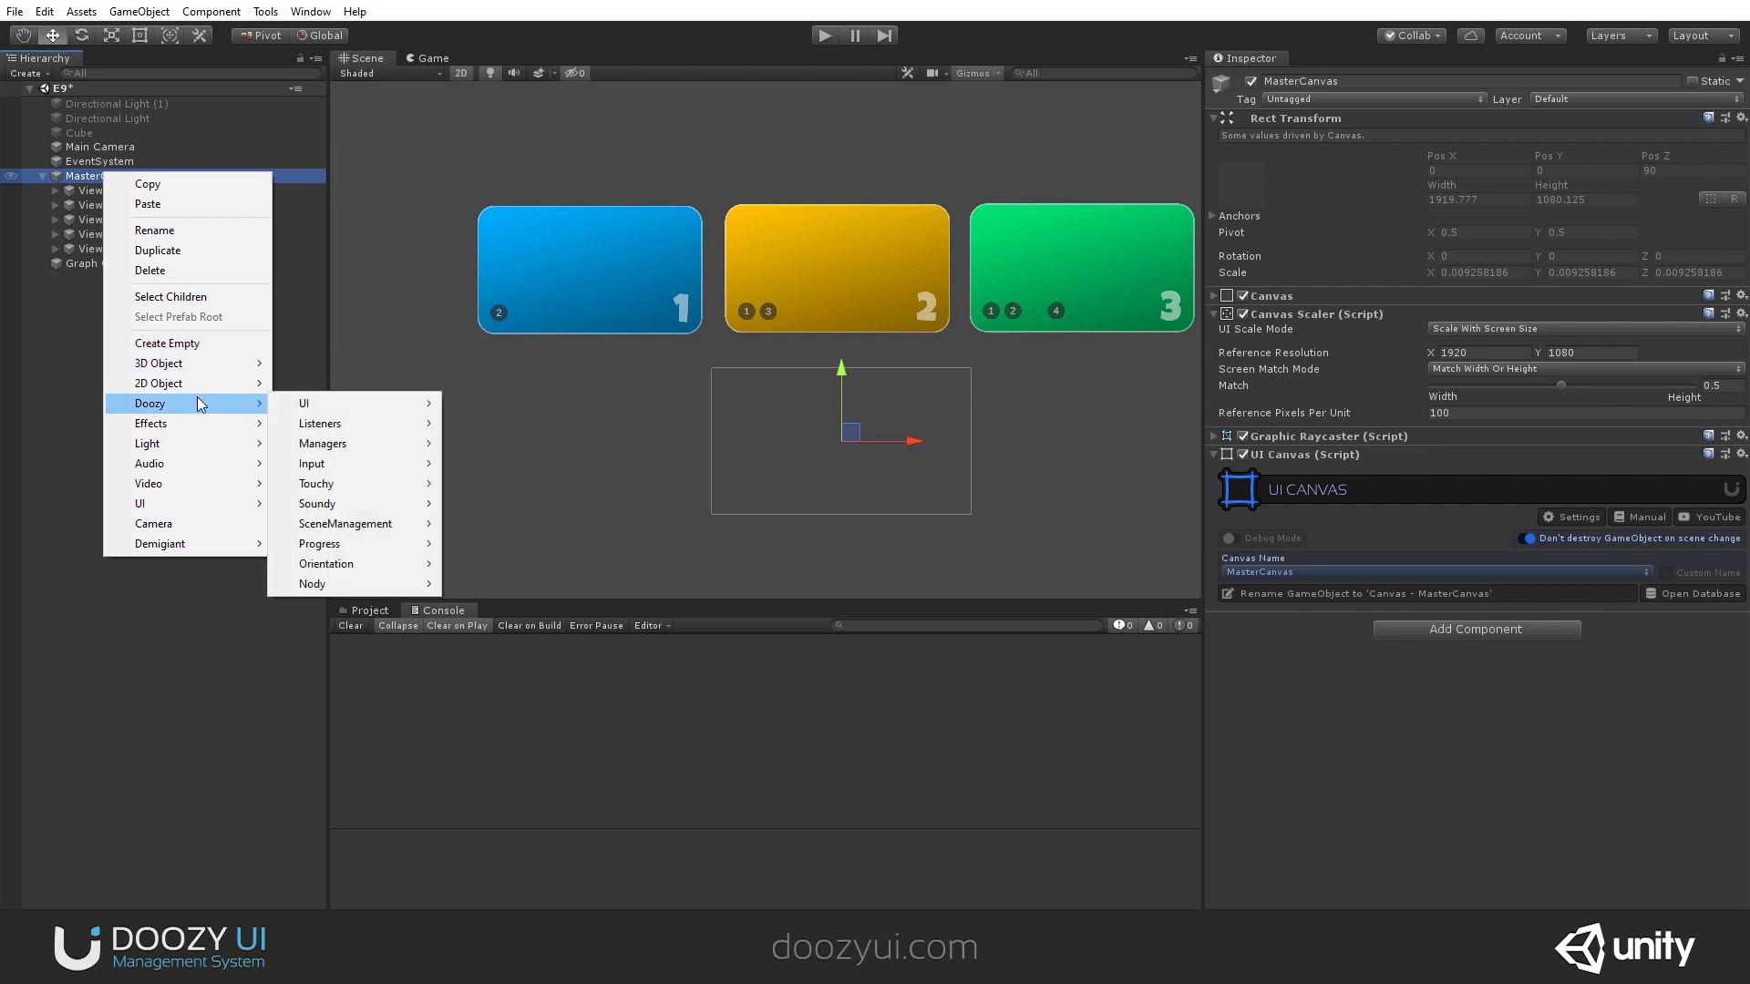
left_click(75, 175)
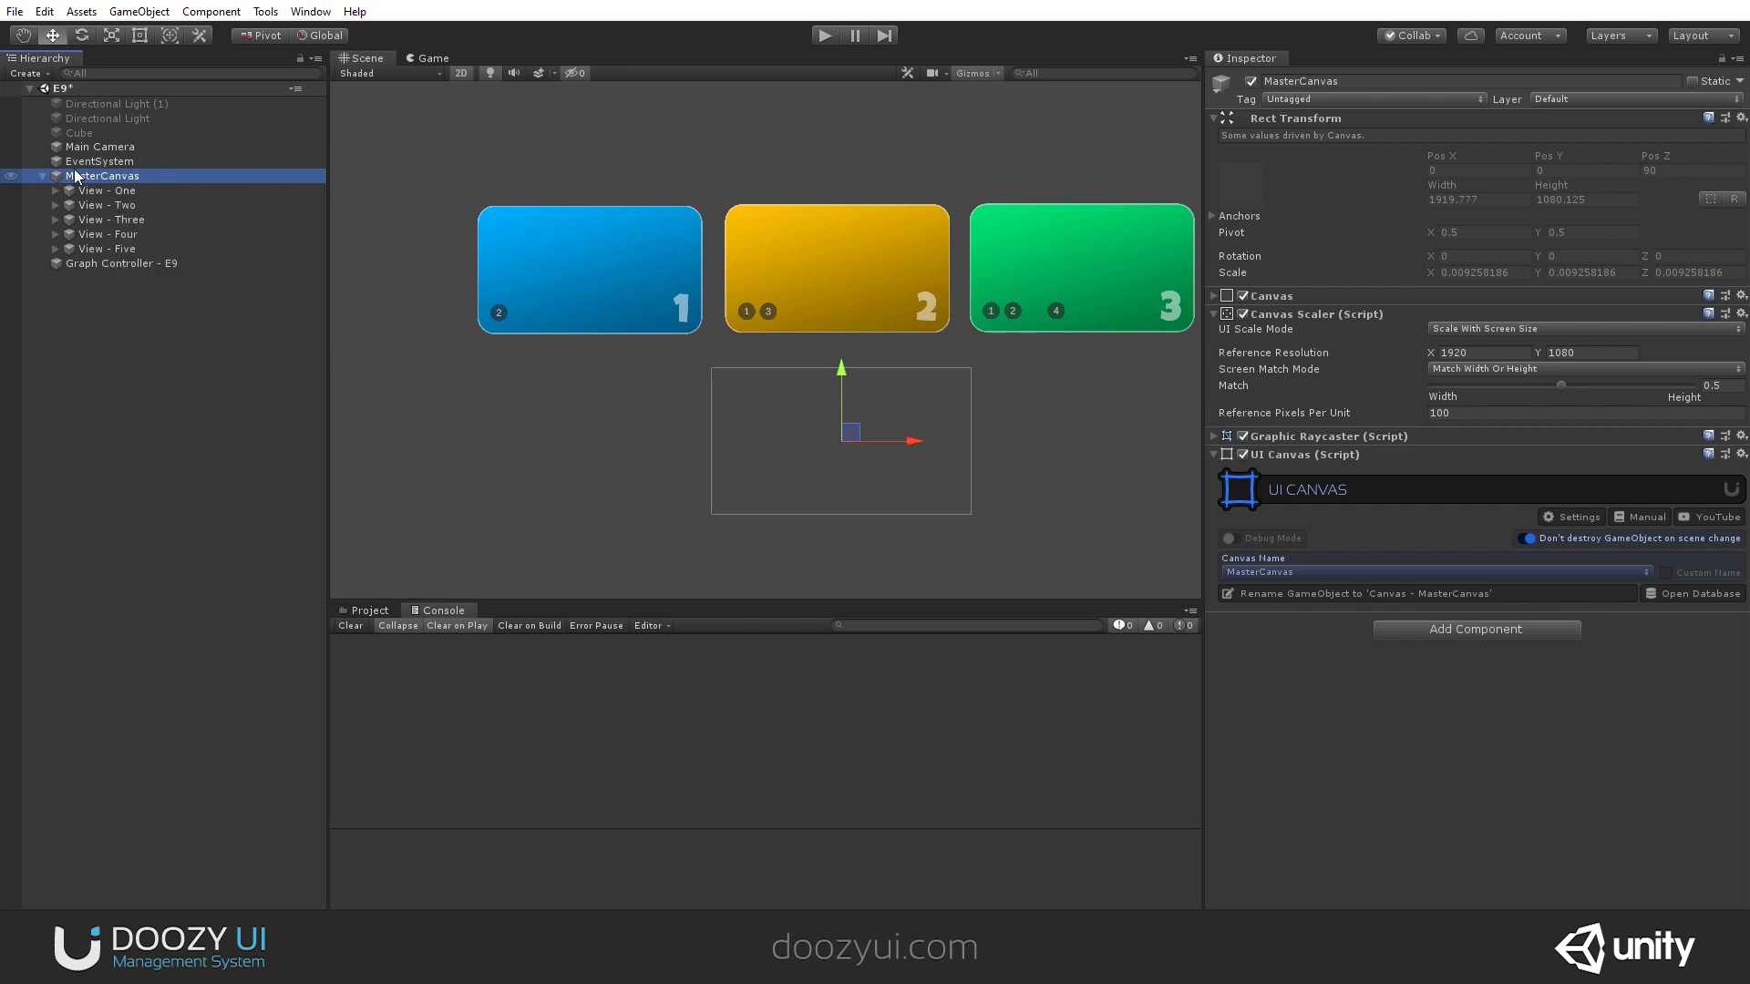
Add a new Doozy Touchy Gesture Listener as a child of MasterCanvas.
right_click(92, 179)
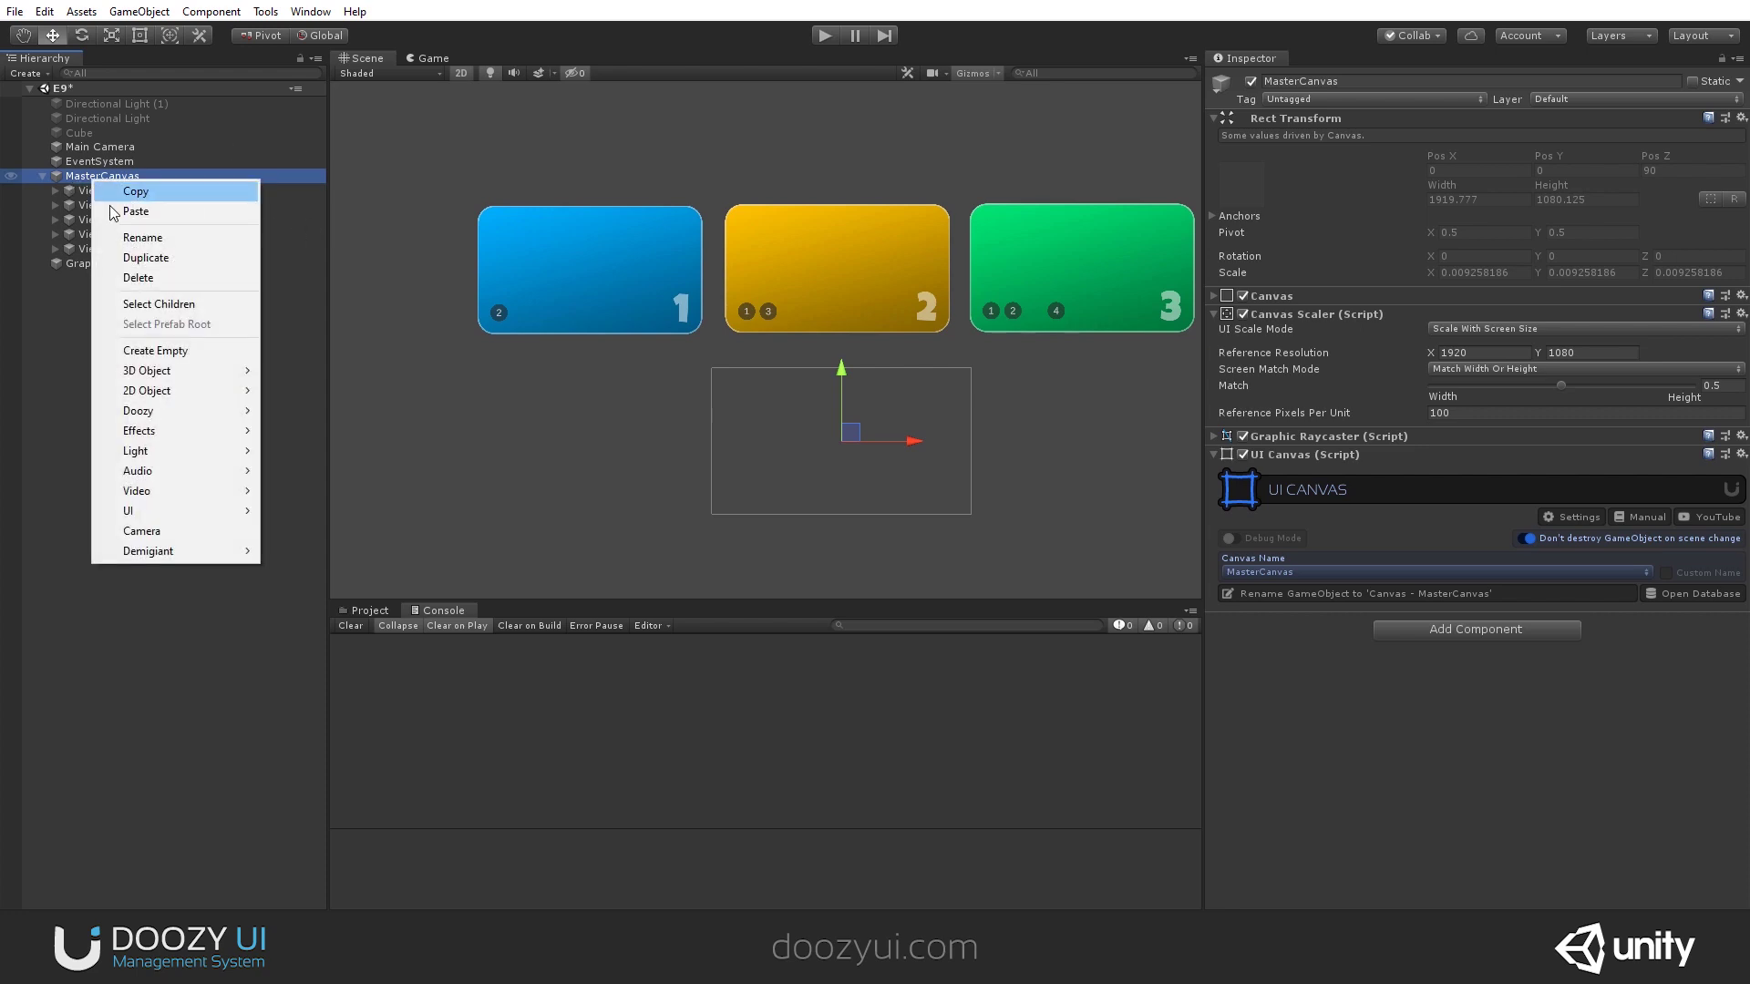
mouse_move(208, 416)
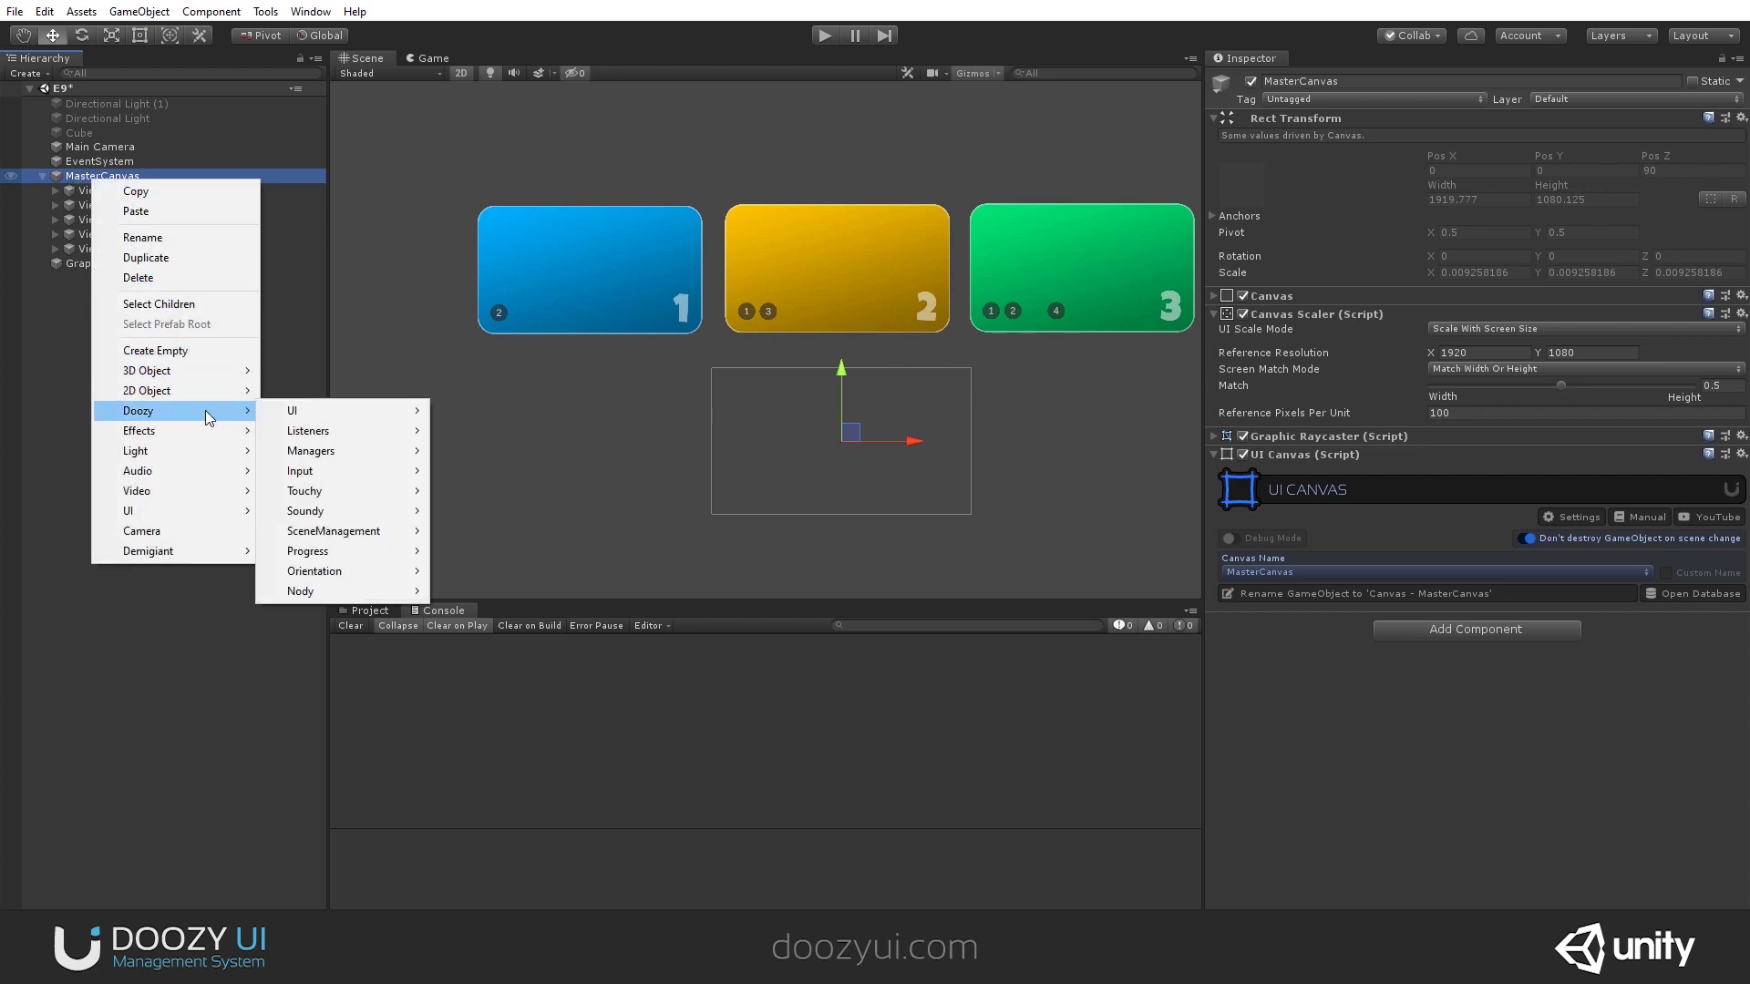
mouse_move(344, 492)
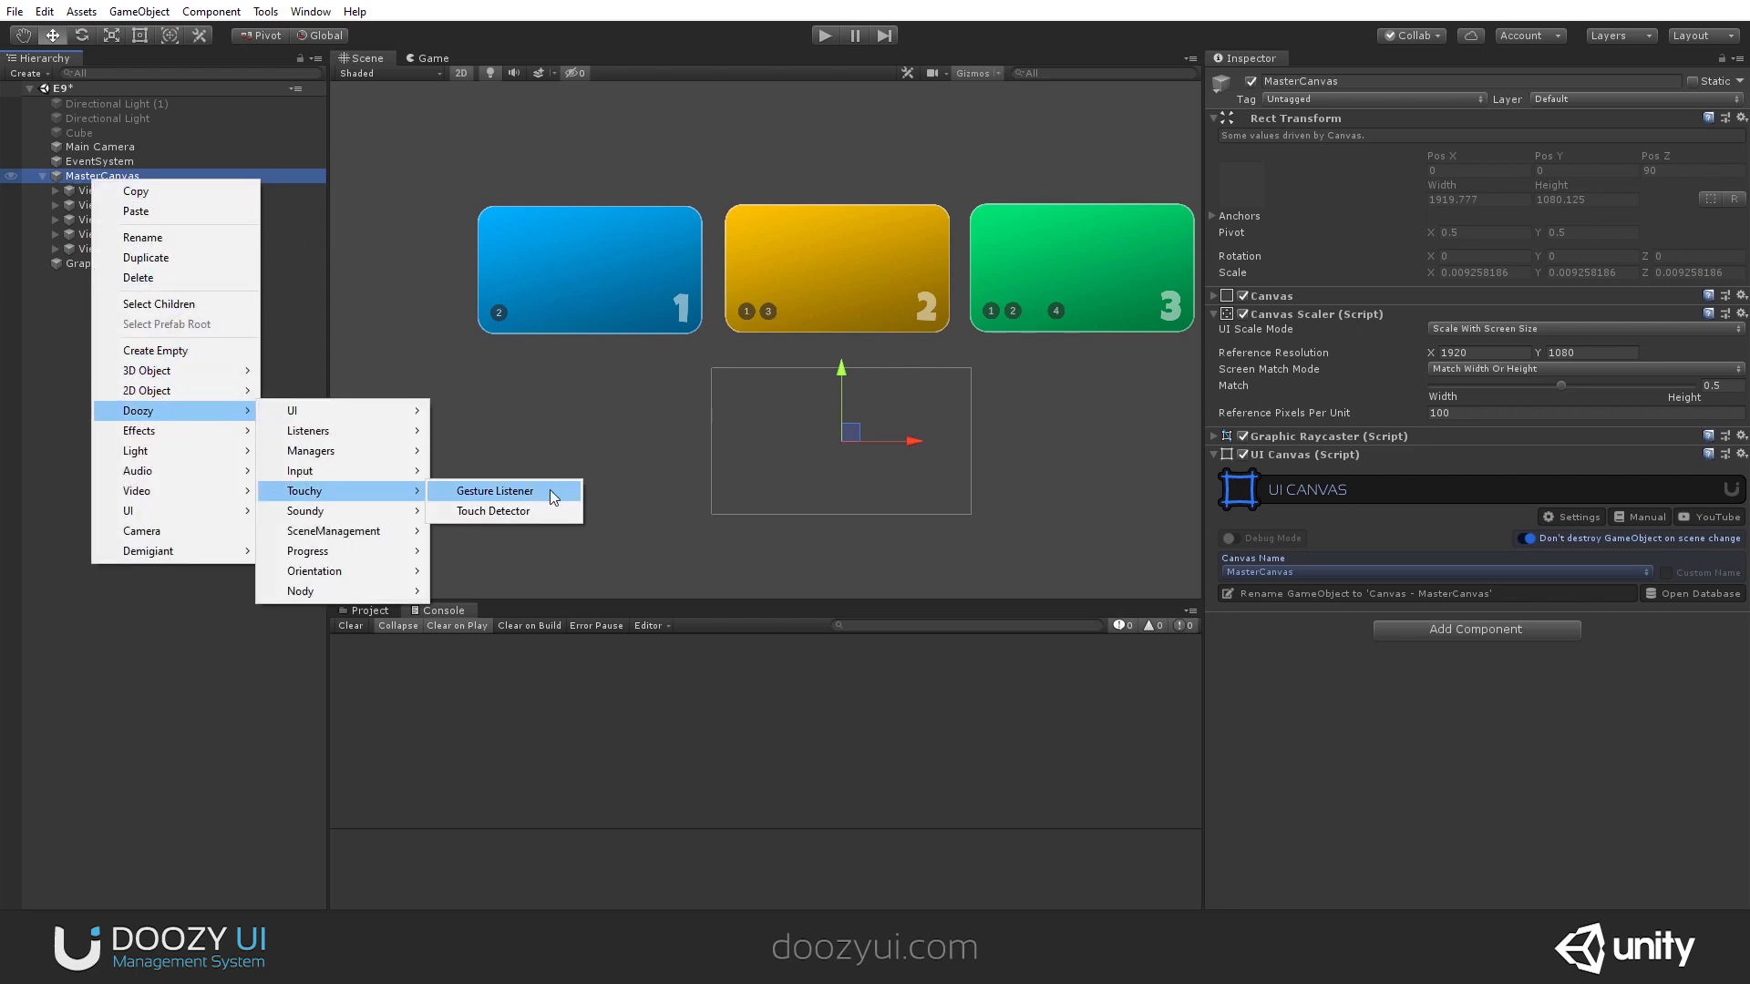
left_click(495, 491)
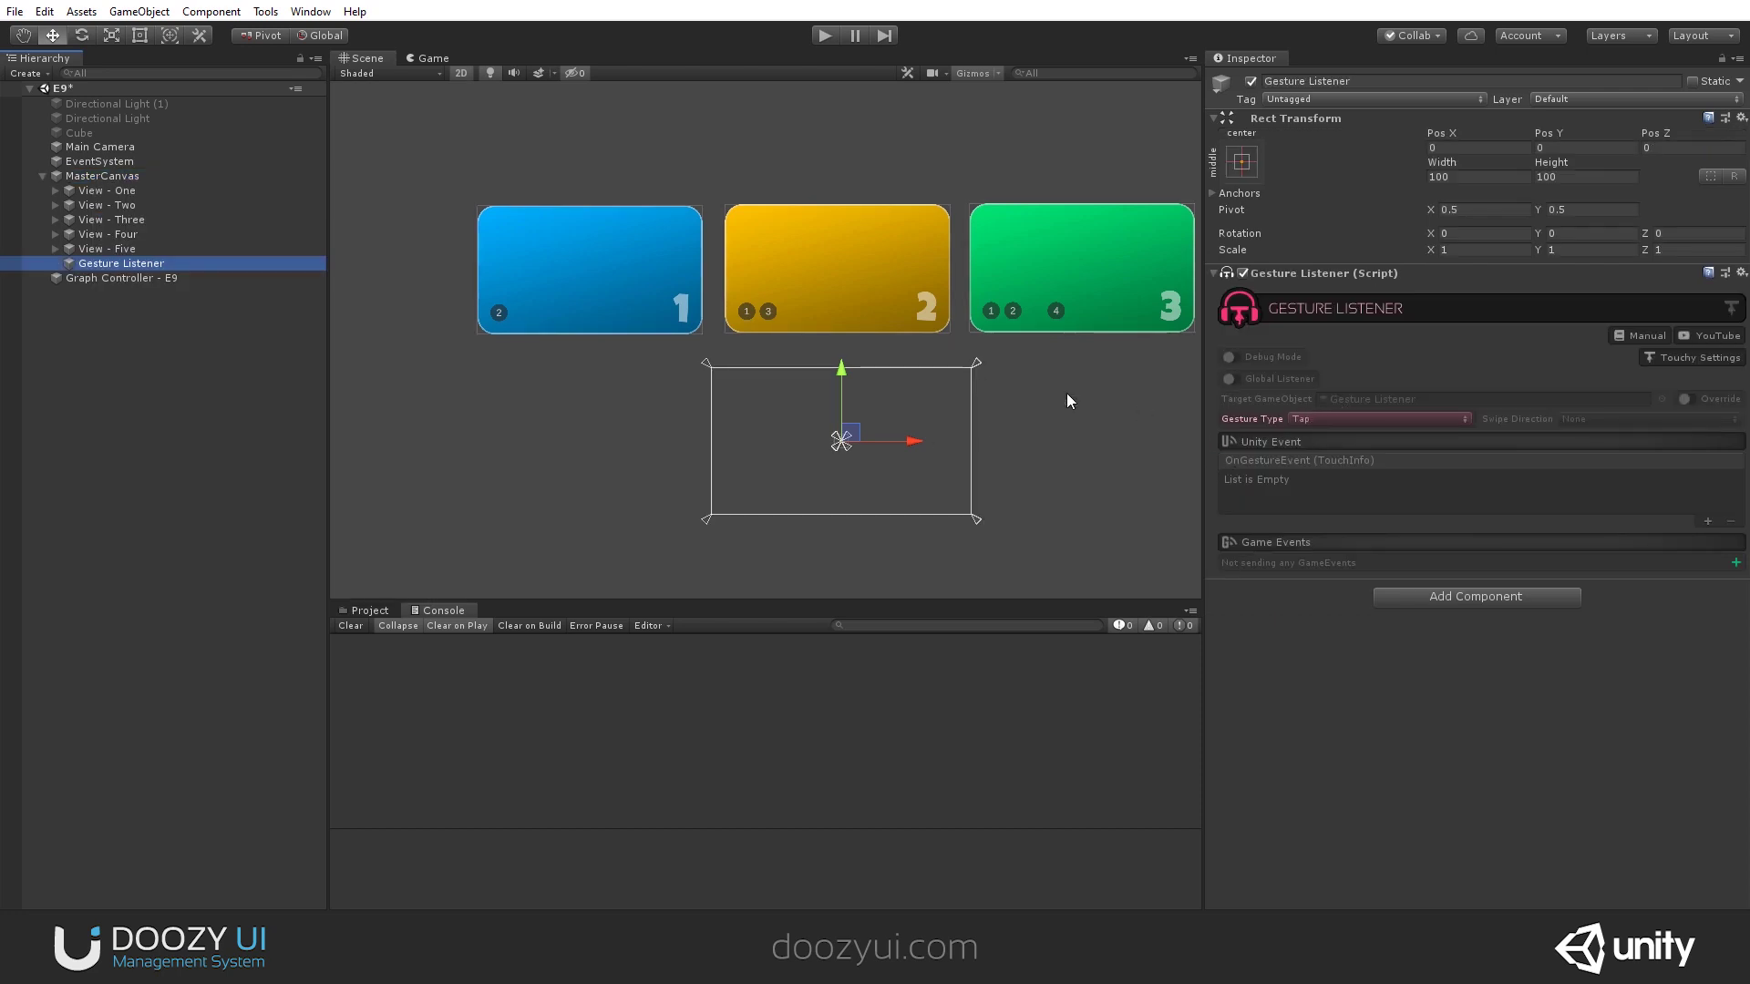
Set the new Gesture Listener's Gesture Type to Swipe and its Swipe Direction to Right.
left_click(1413, 420)
left_click(1340, 476)
left_click(1640, 419)
left_click(1584, 540)
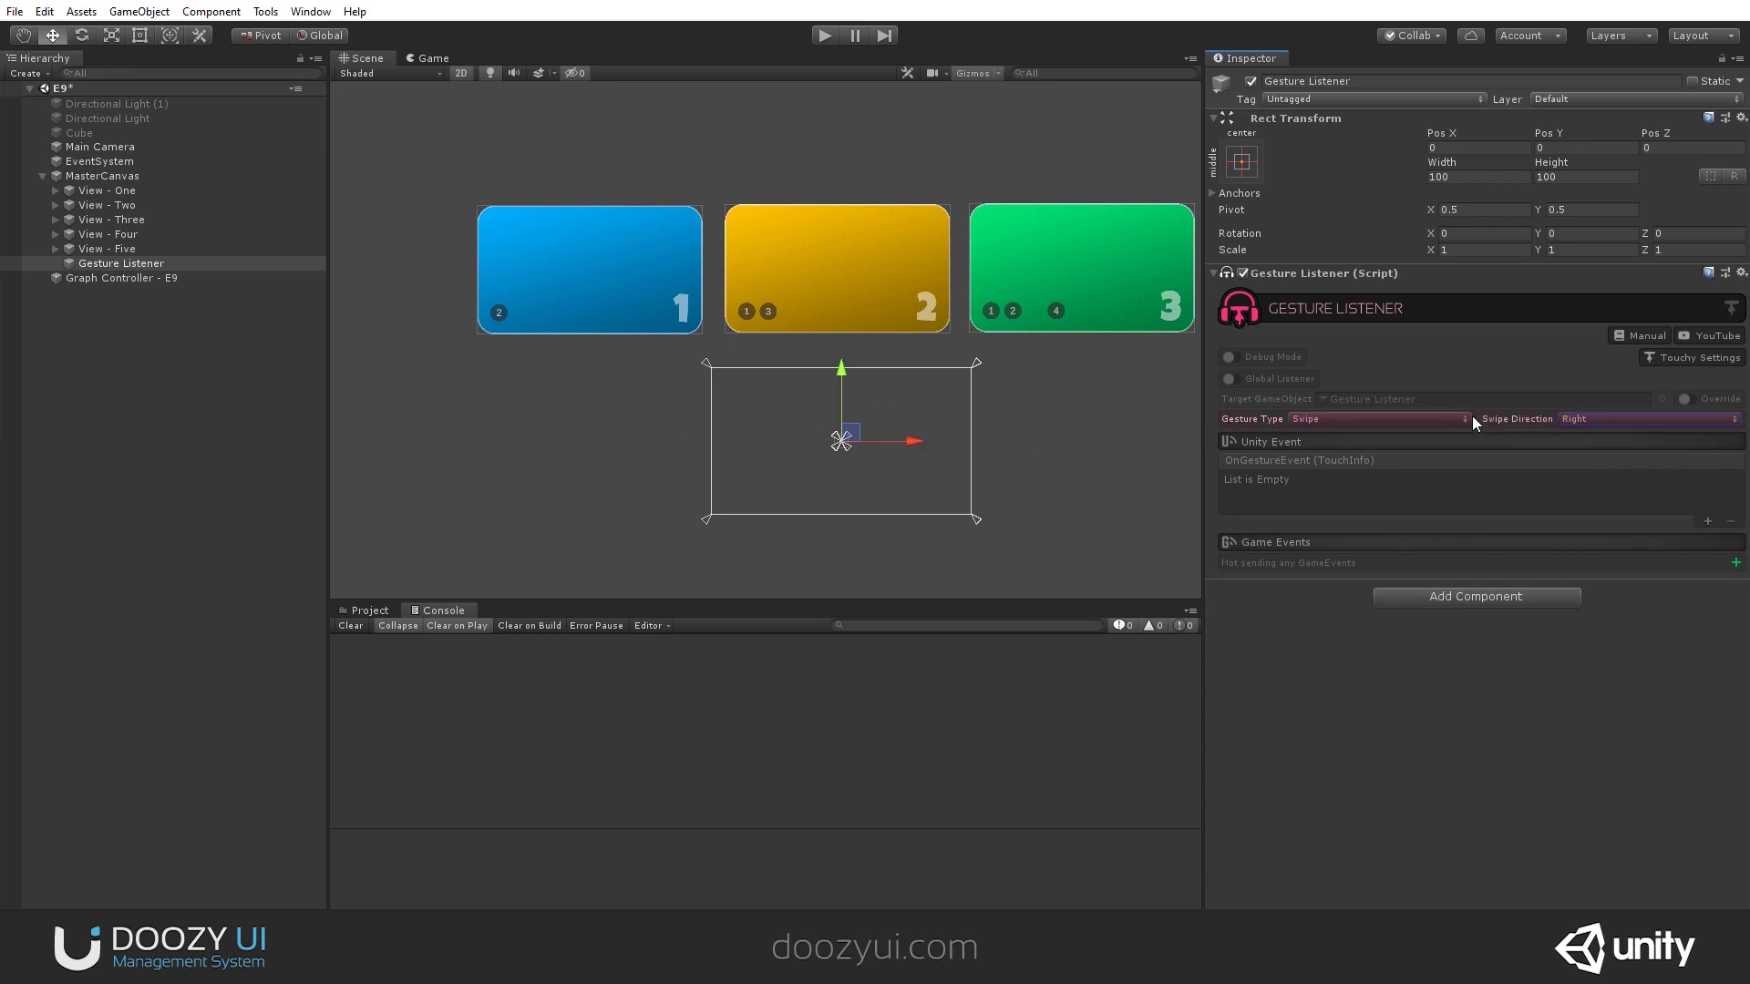
Add a game event named "Next" to the Gesture Listener.
left_click(1736, 563)
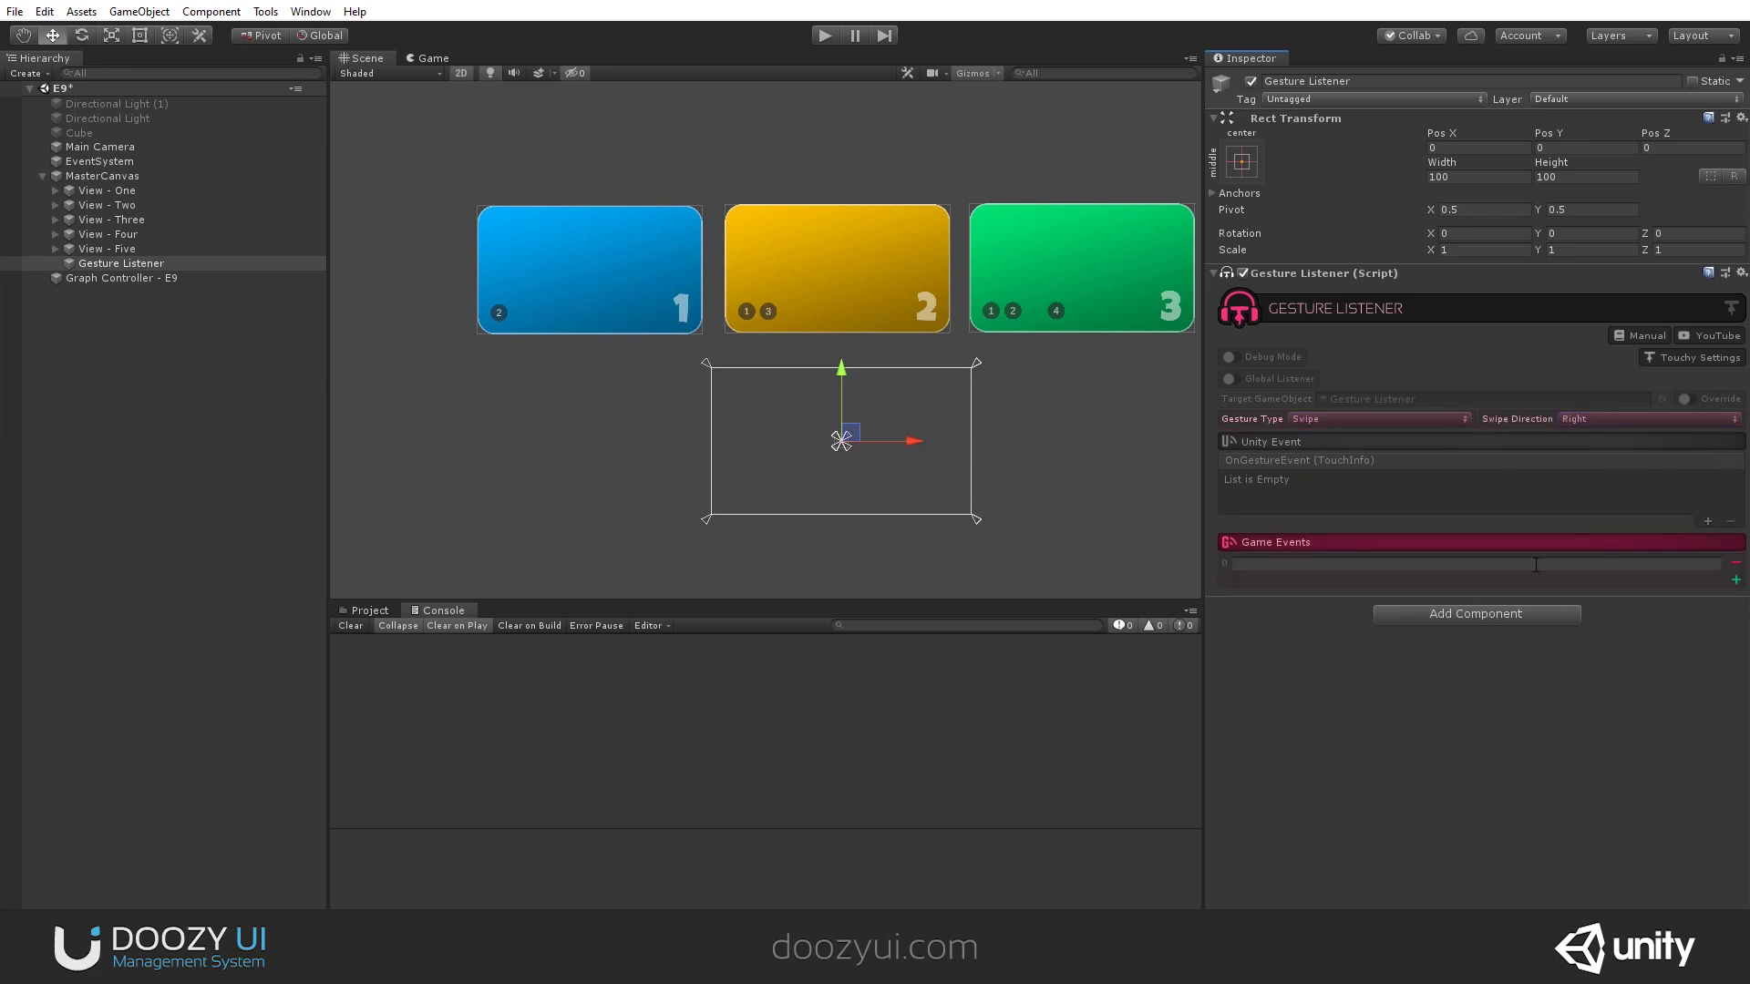
left_click(1530, 563)
type("Next")
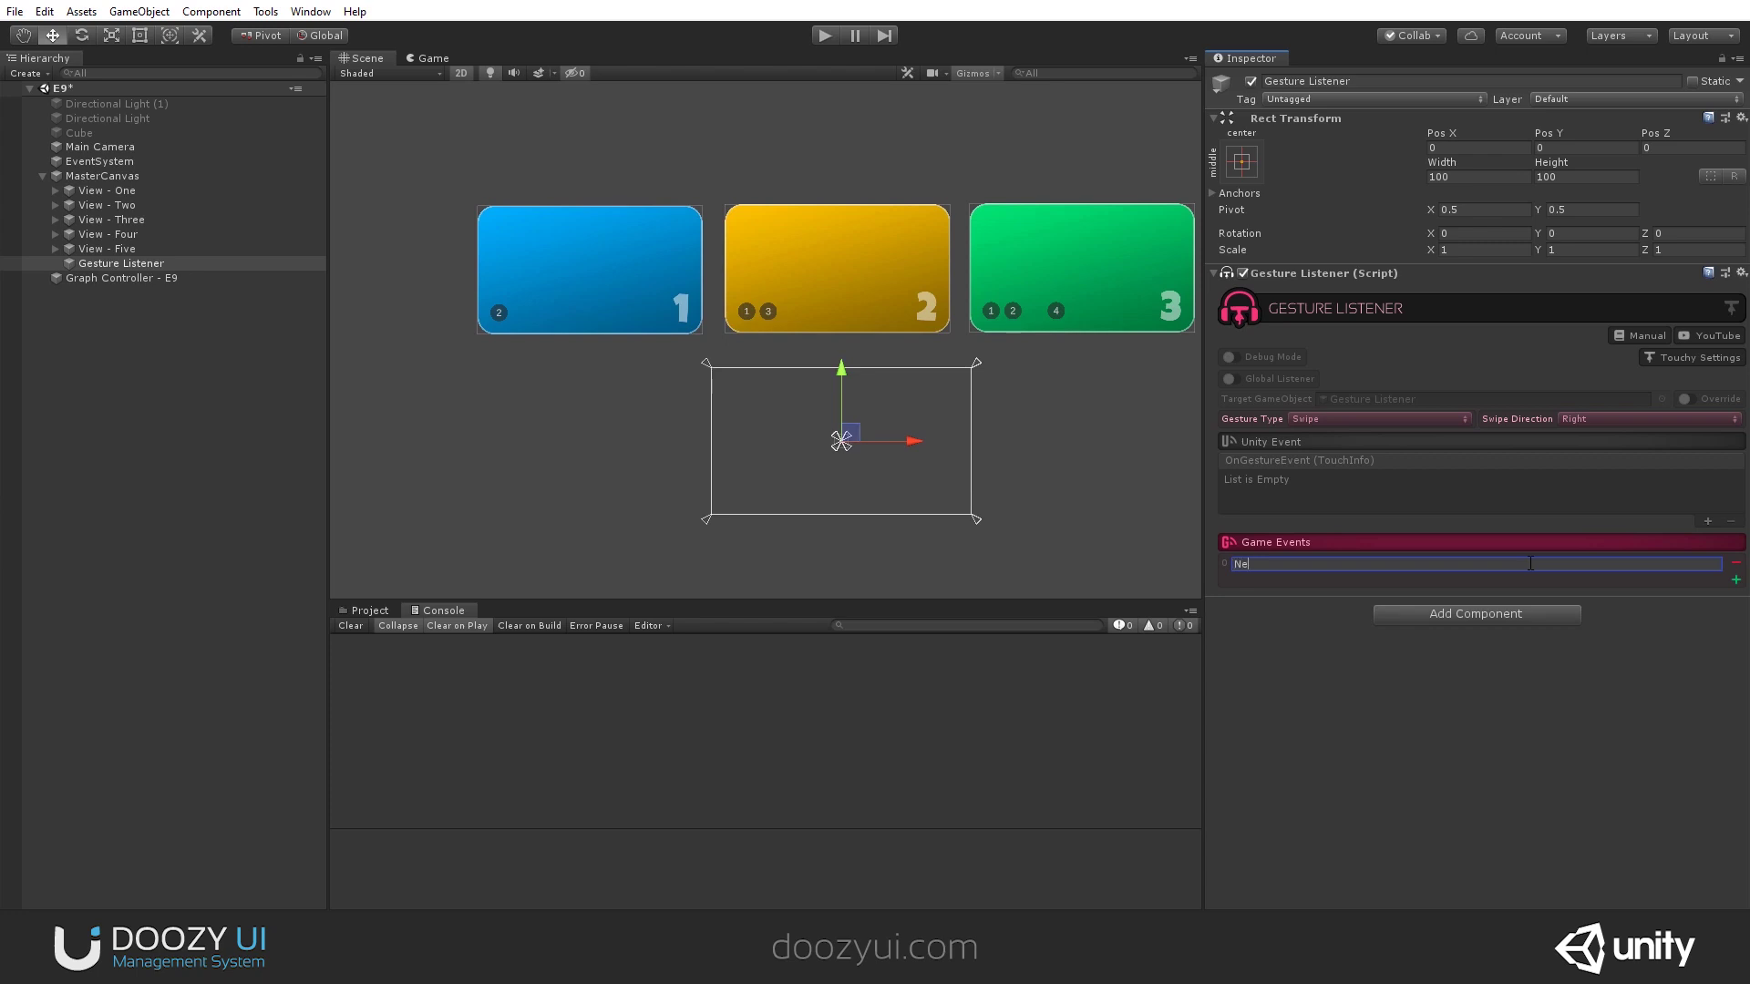
Duplicate the Gesture Listener, and turn the original into a Global Listener renamed "Gesture Listener - Next".
left_click(101, 265)
key("ctrl+d")
left_click(173, 265)
key("F2")
type("- Next")
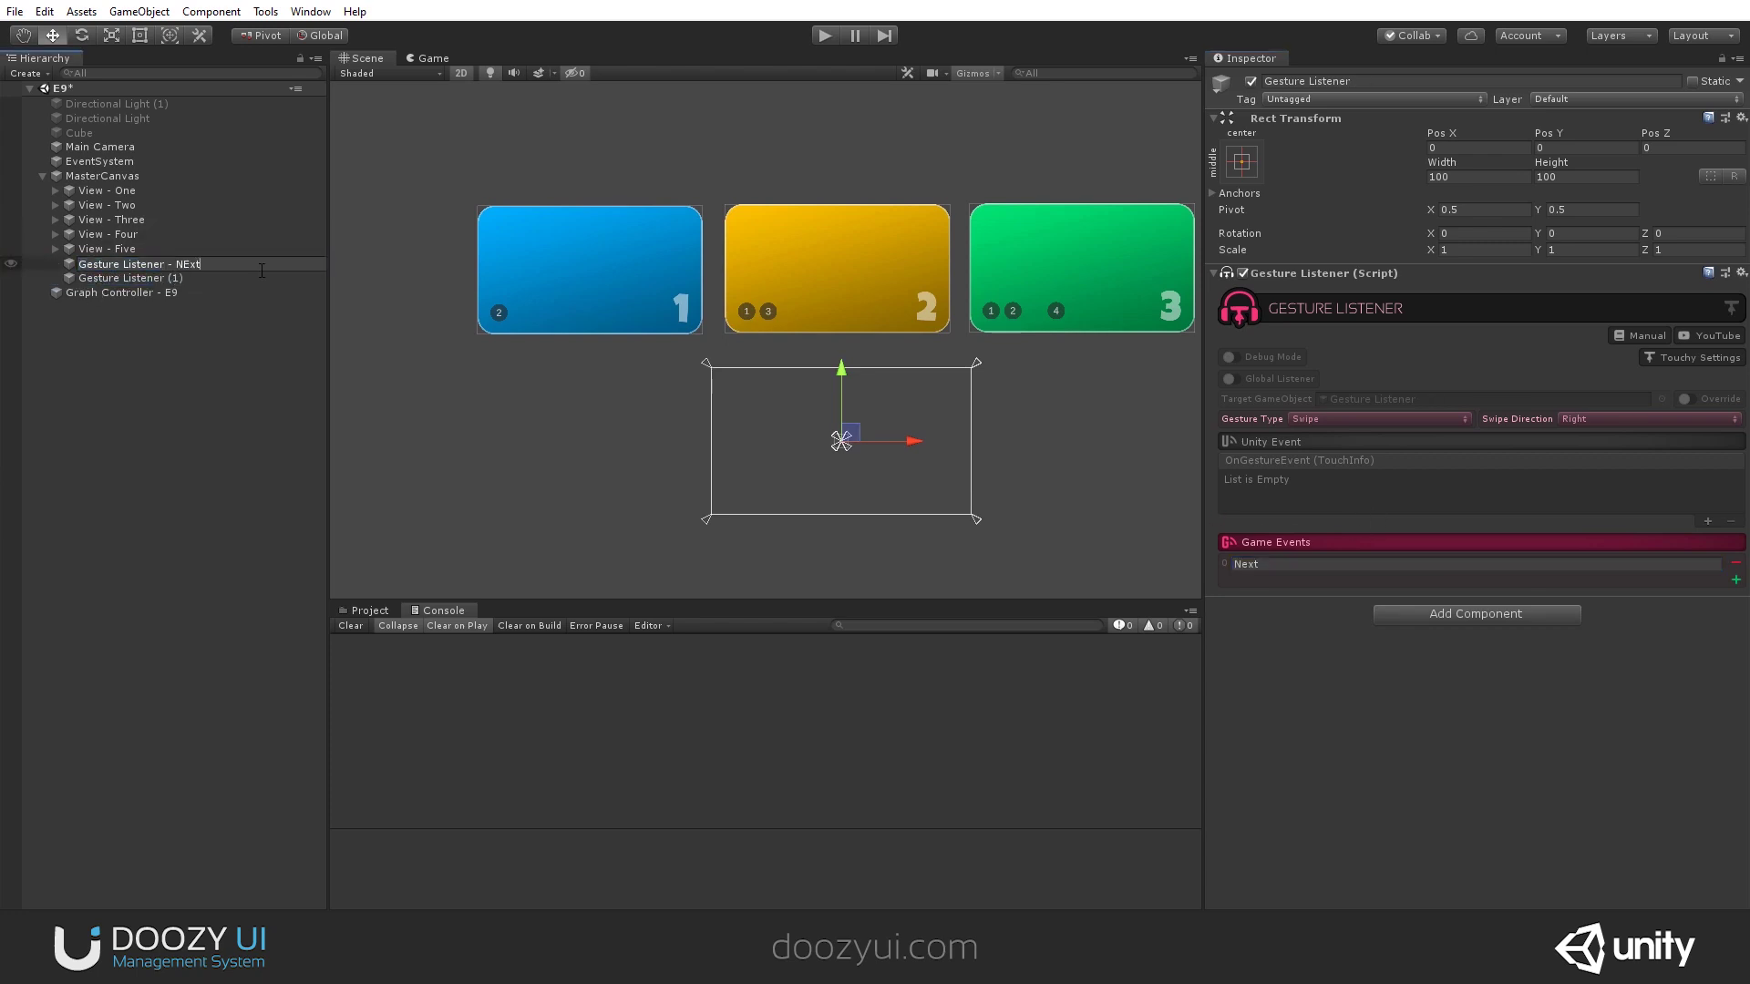
key("Return")
left_click(1231, 380)
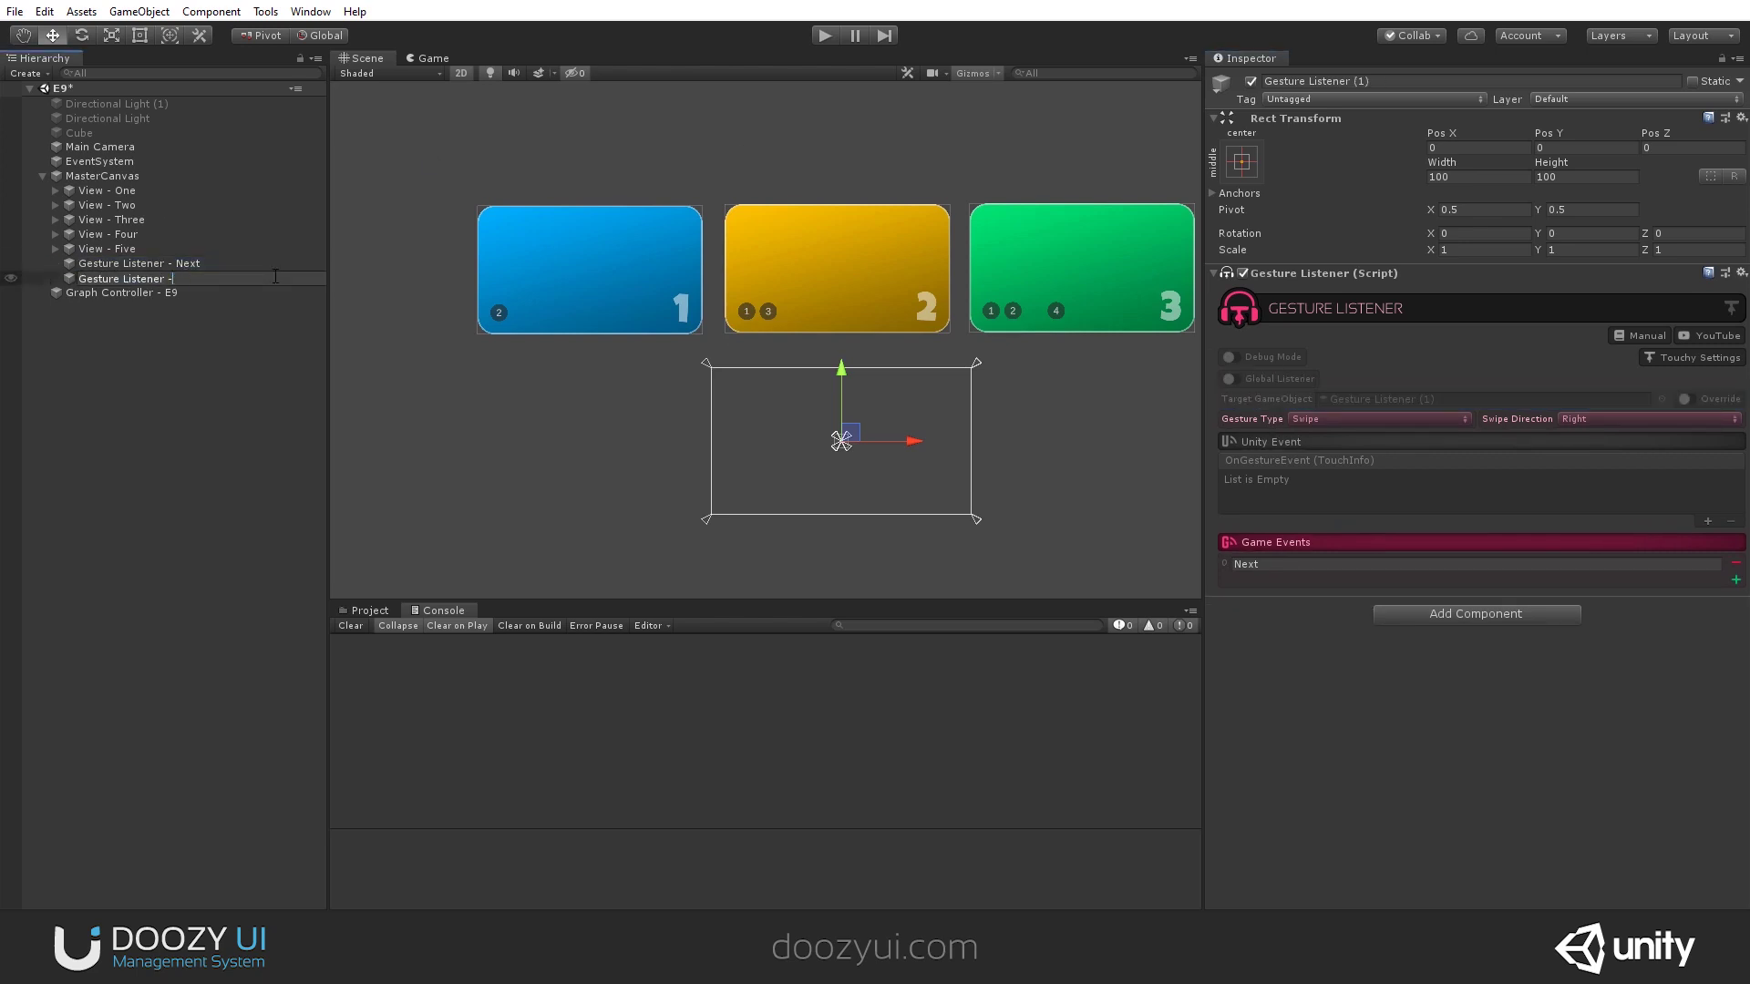
Configure the duplicate as "Gesture Listener - Previous" with Swipe Direction Left and the game event "Previous".
key("Return")
left_click(1641, 419)
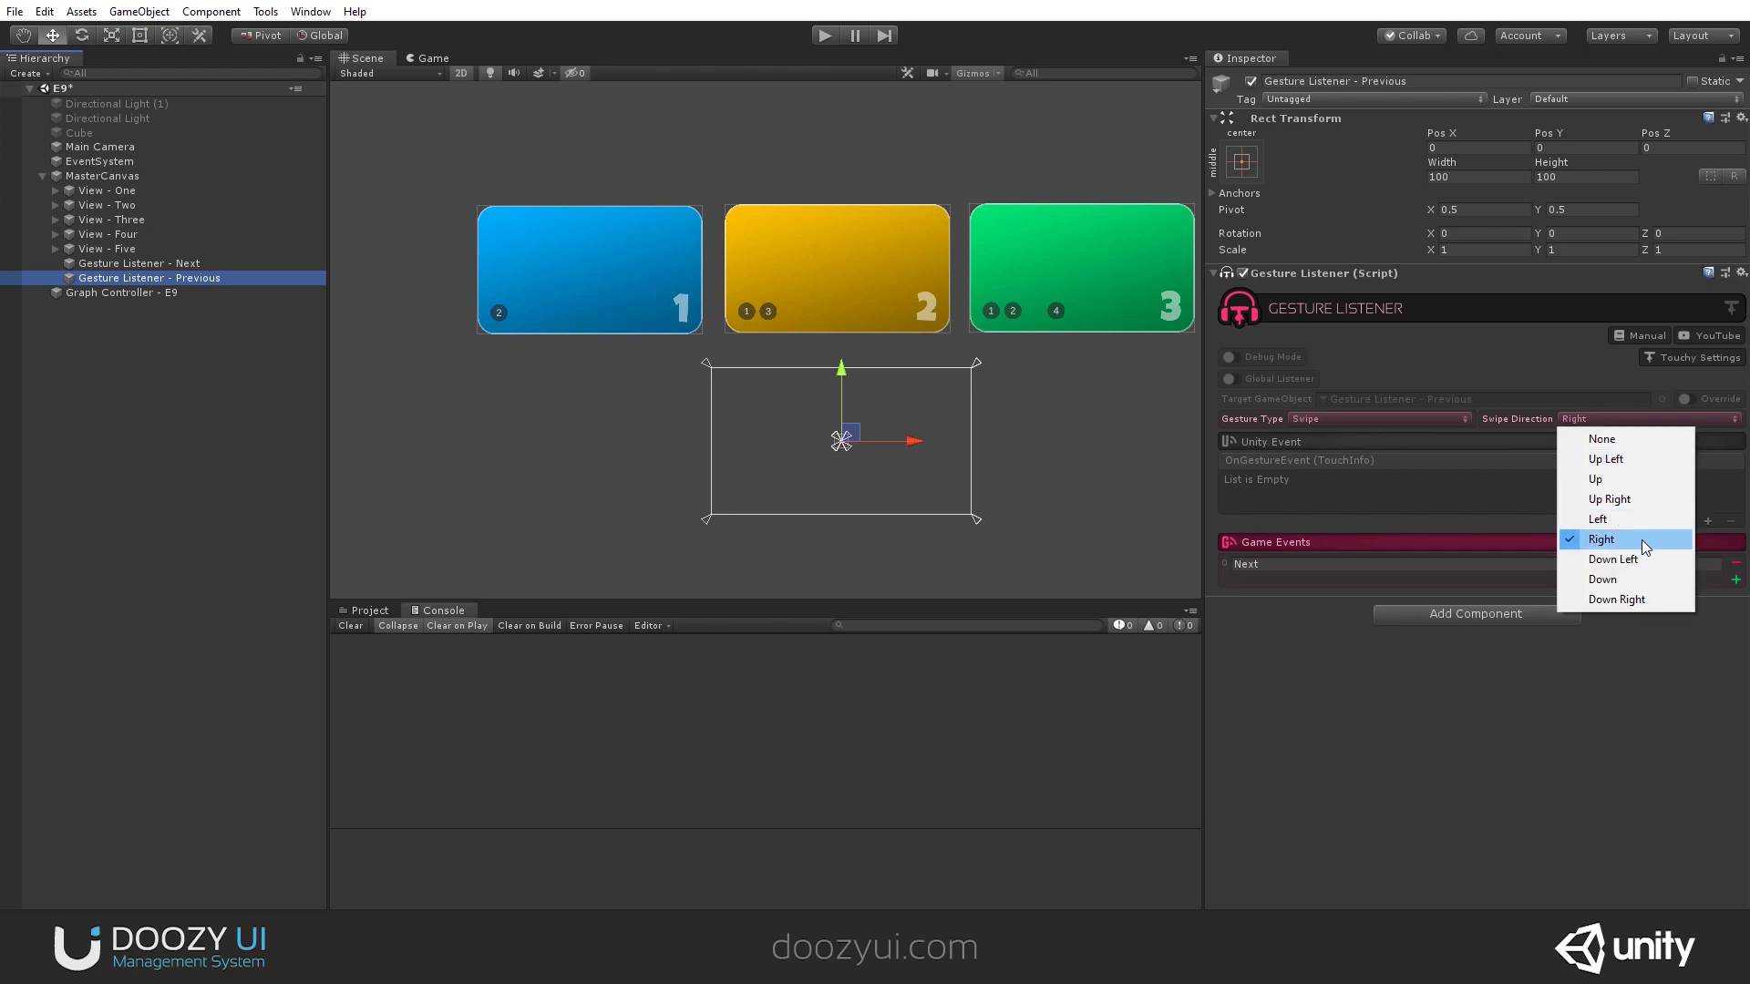
left_click(1638, 516)
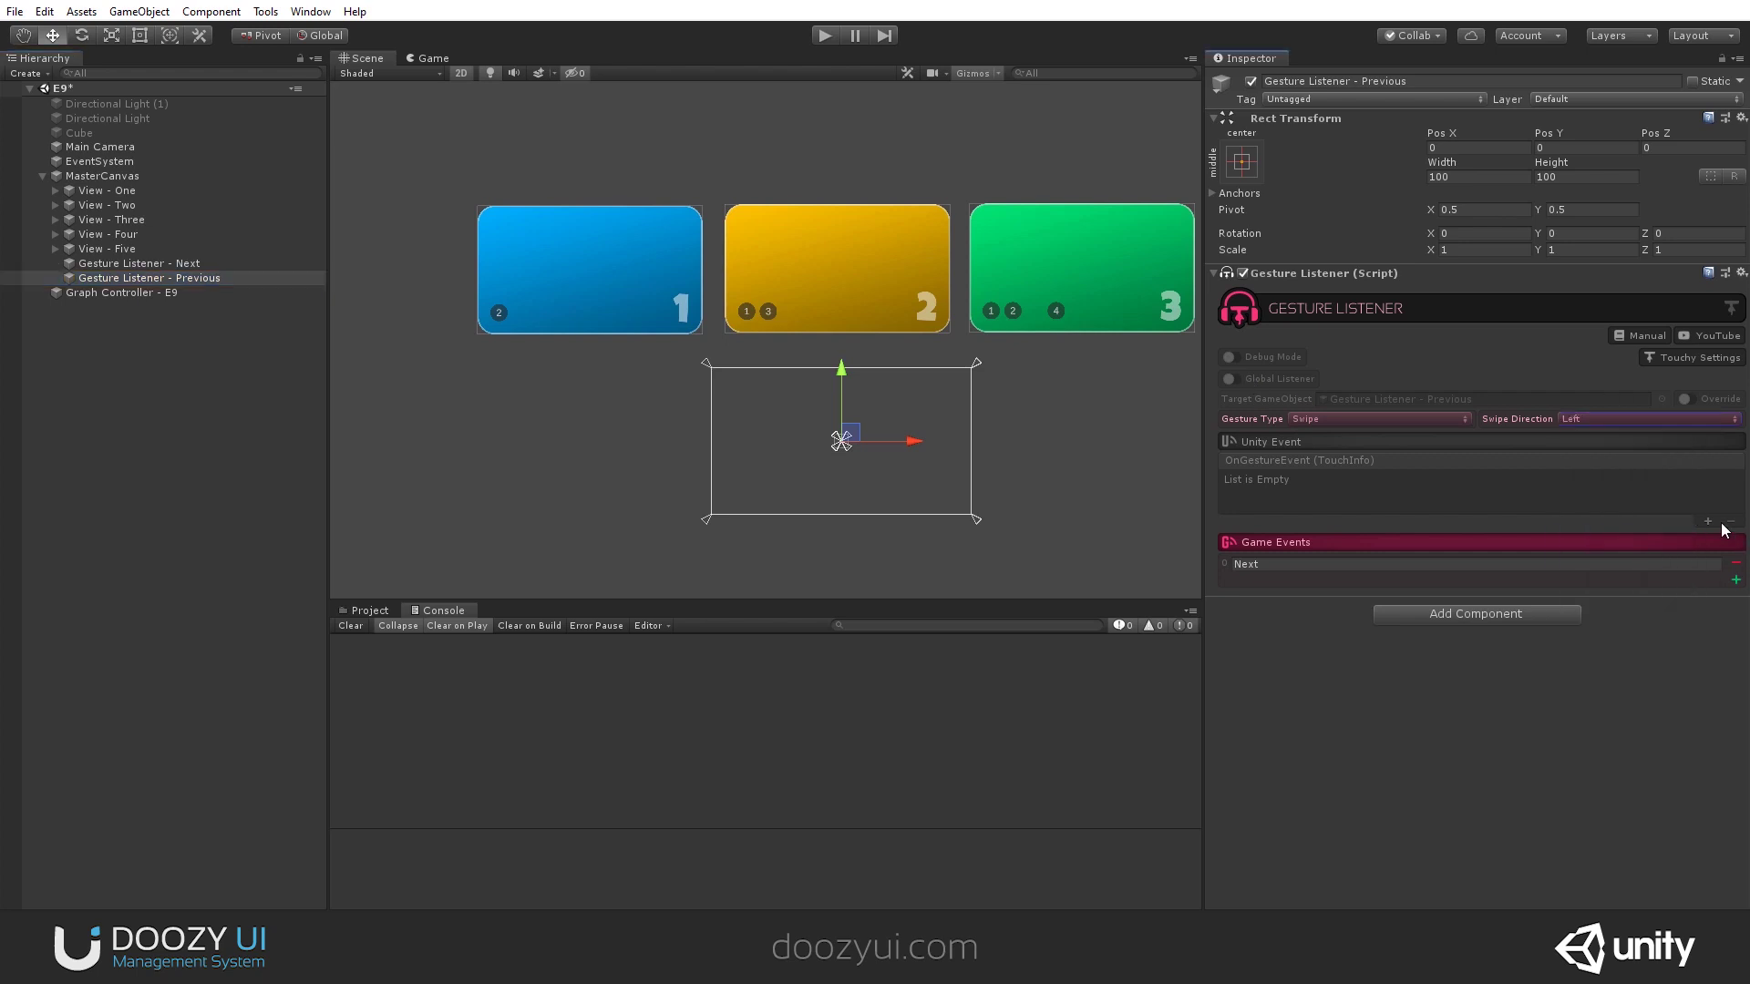
left_click(1711, 565)
type("Previous")
Enable Debug Mode and Global Listener on both the Next and Previous Gesture Listeners together.
left_click(146, 266, "ctrl")
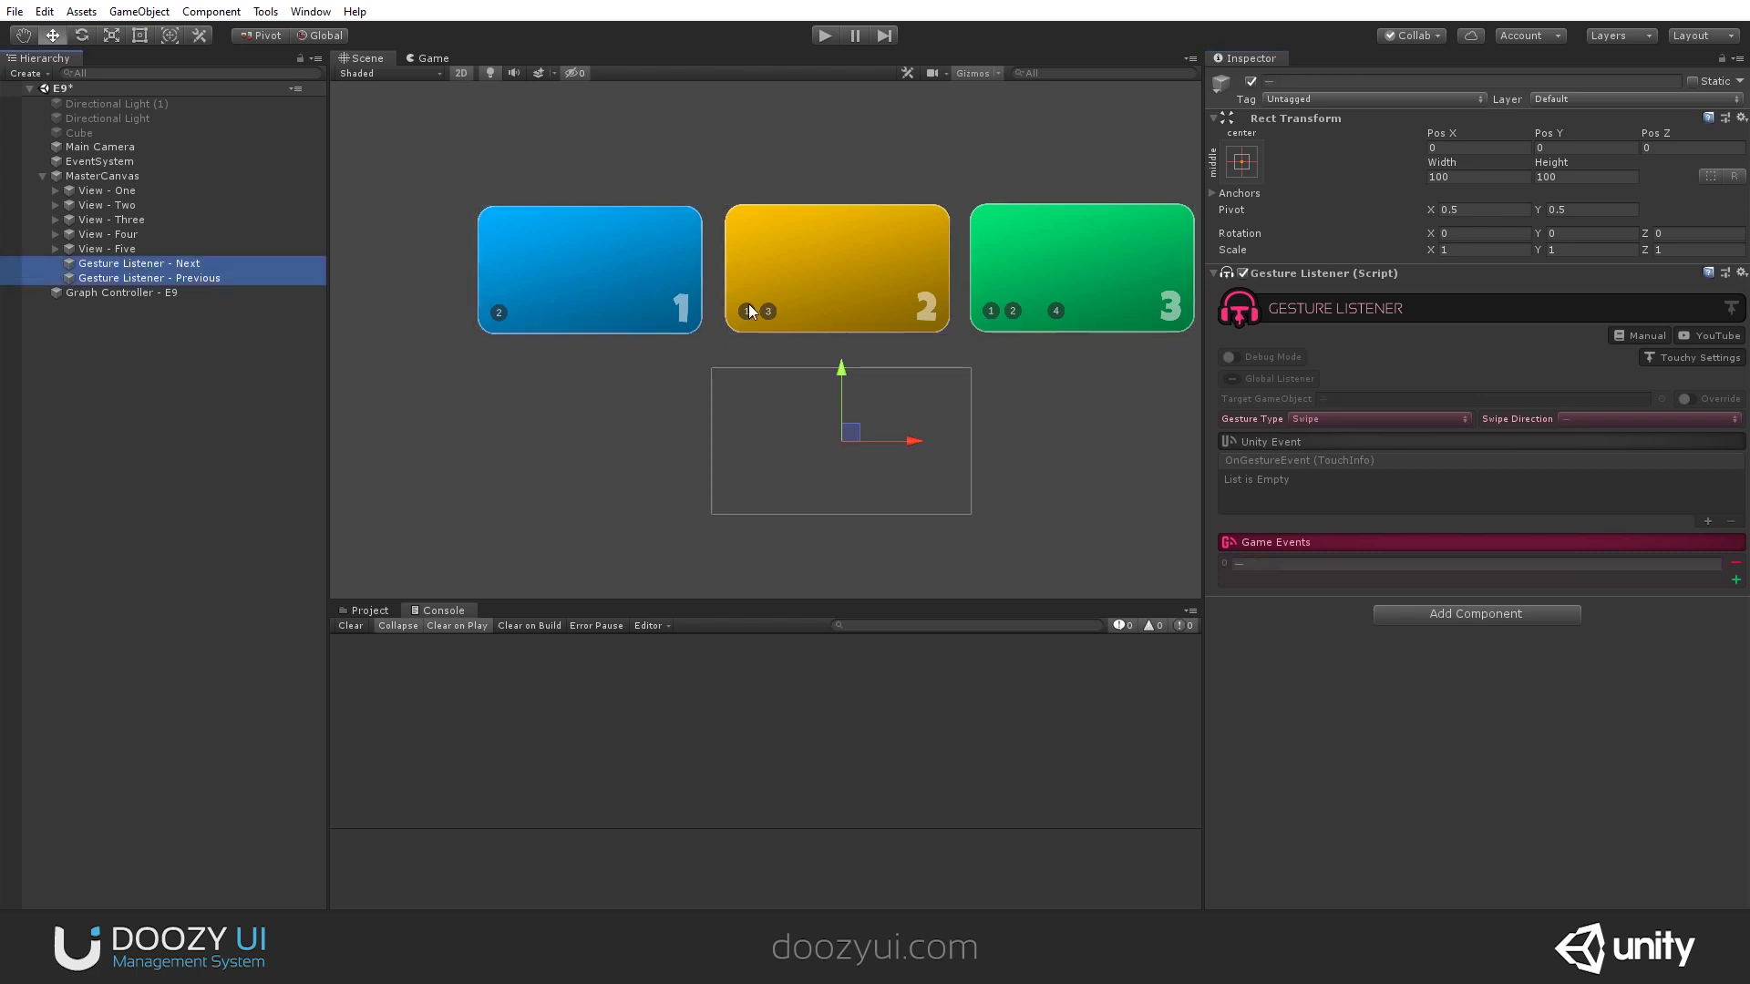
left_click(1230, 357)
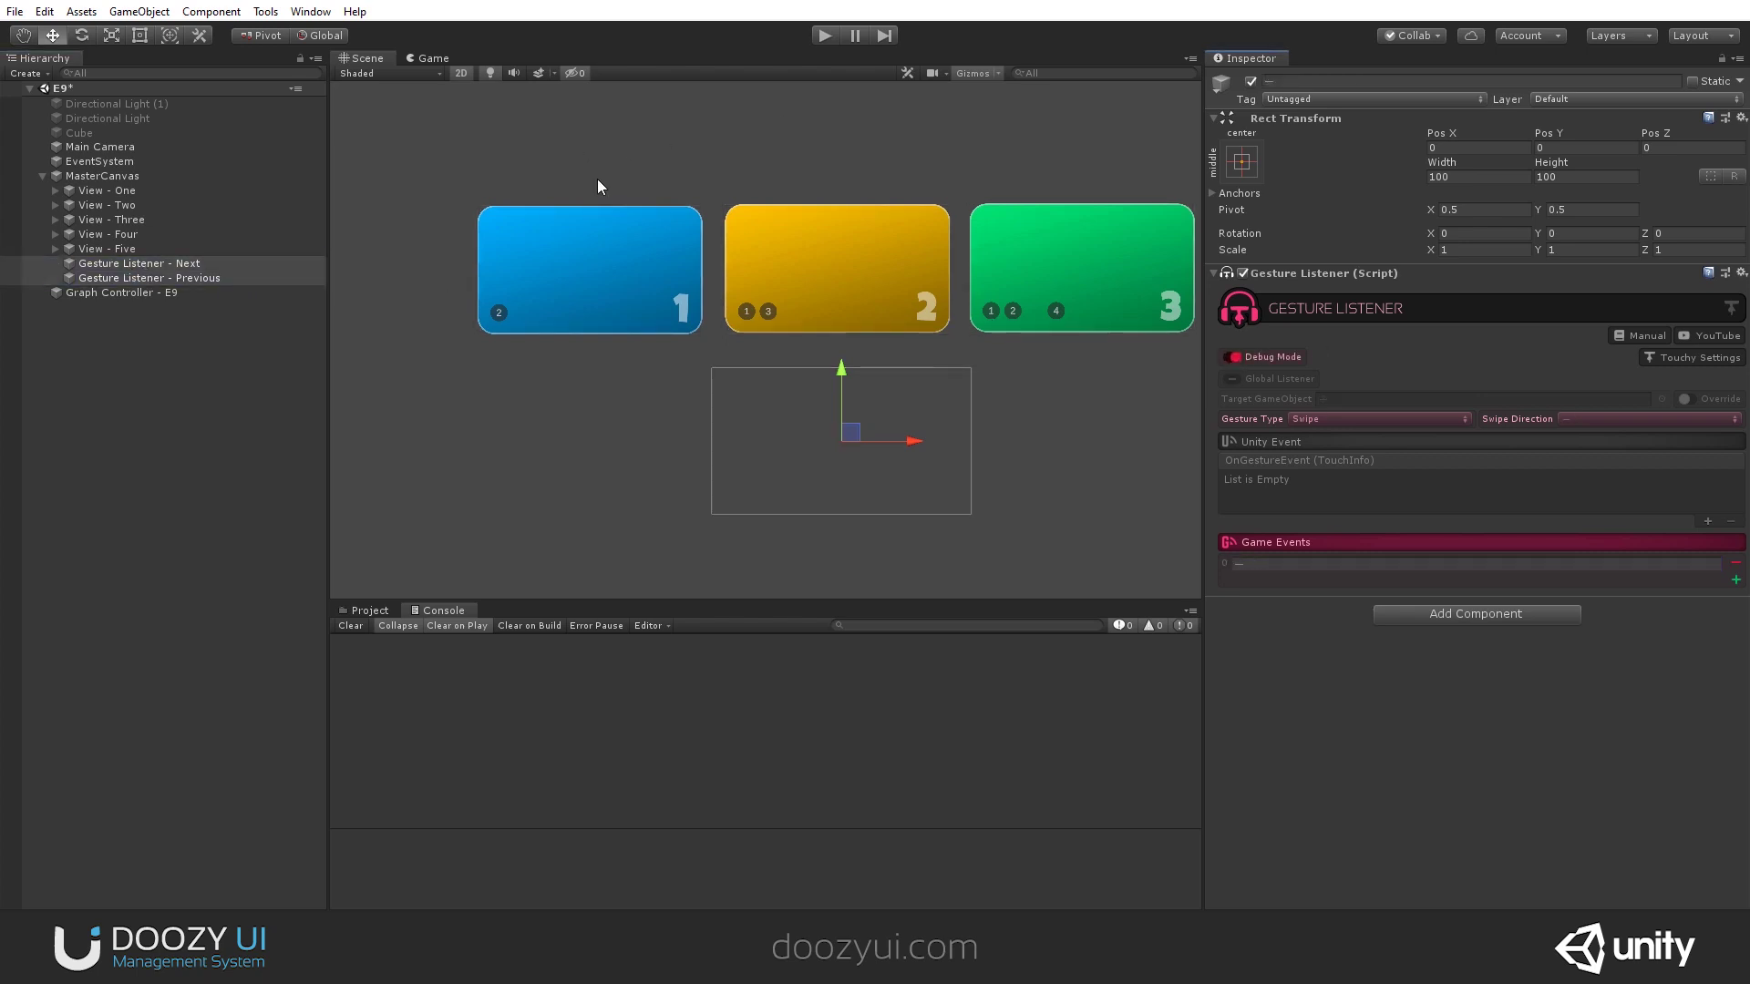
left_click(1235, 380)
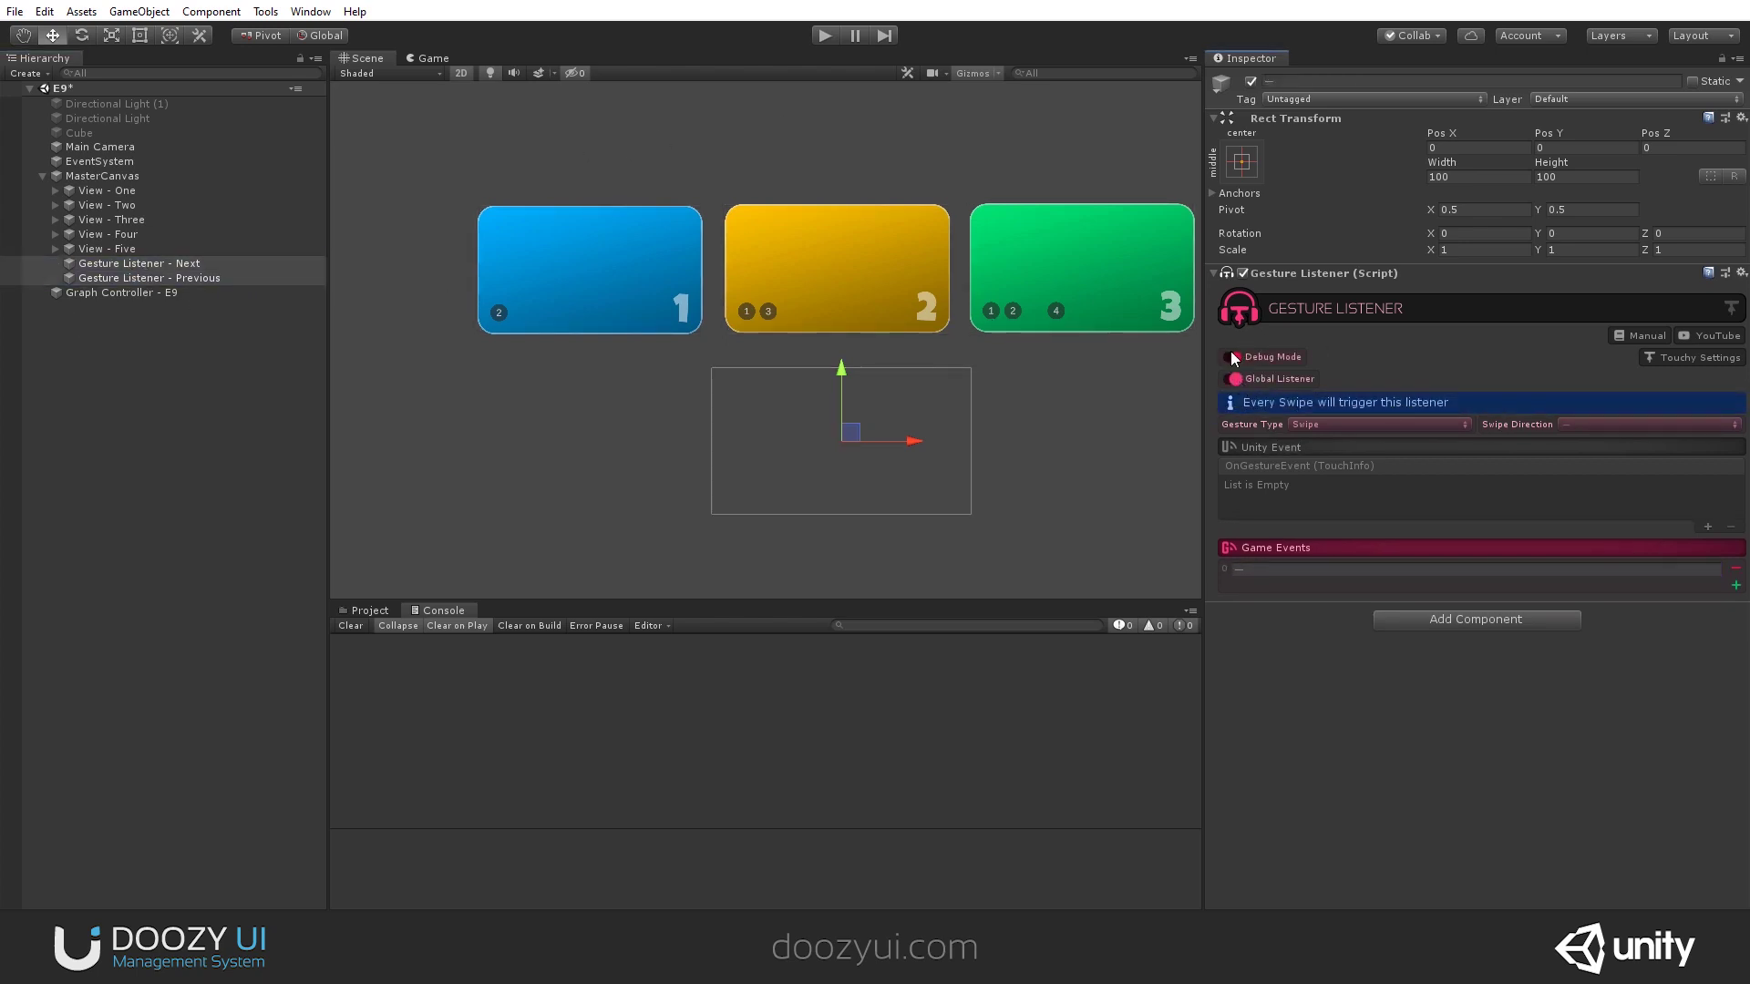
Enter play mode, test left and right swipes across the game view, and clear the console.
left_click(819, 34)
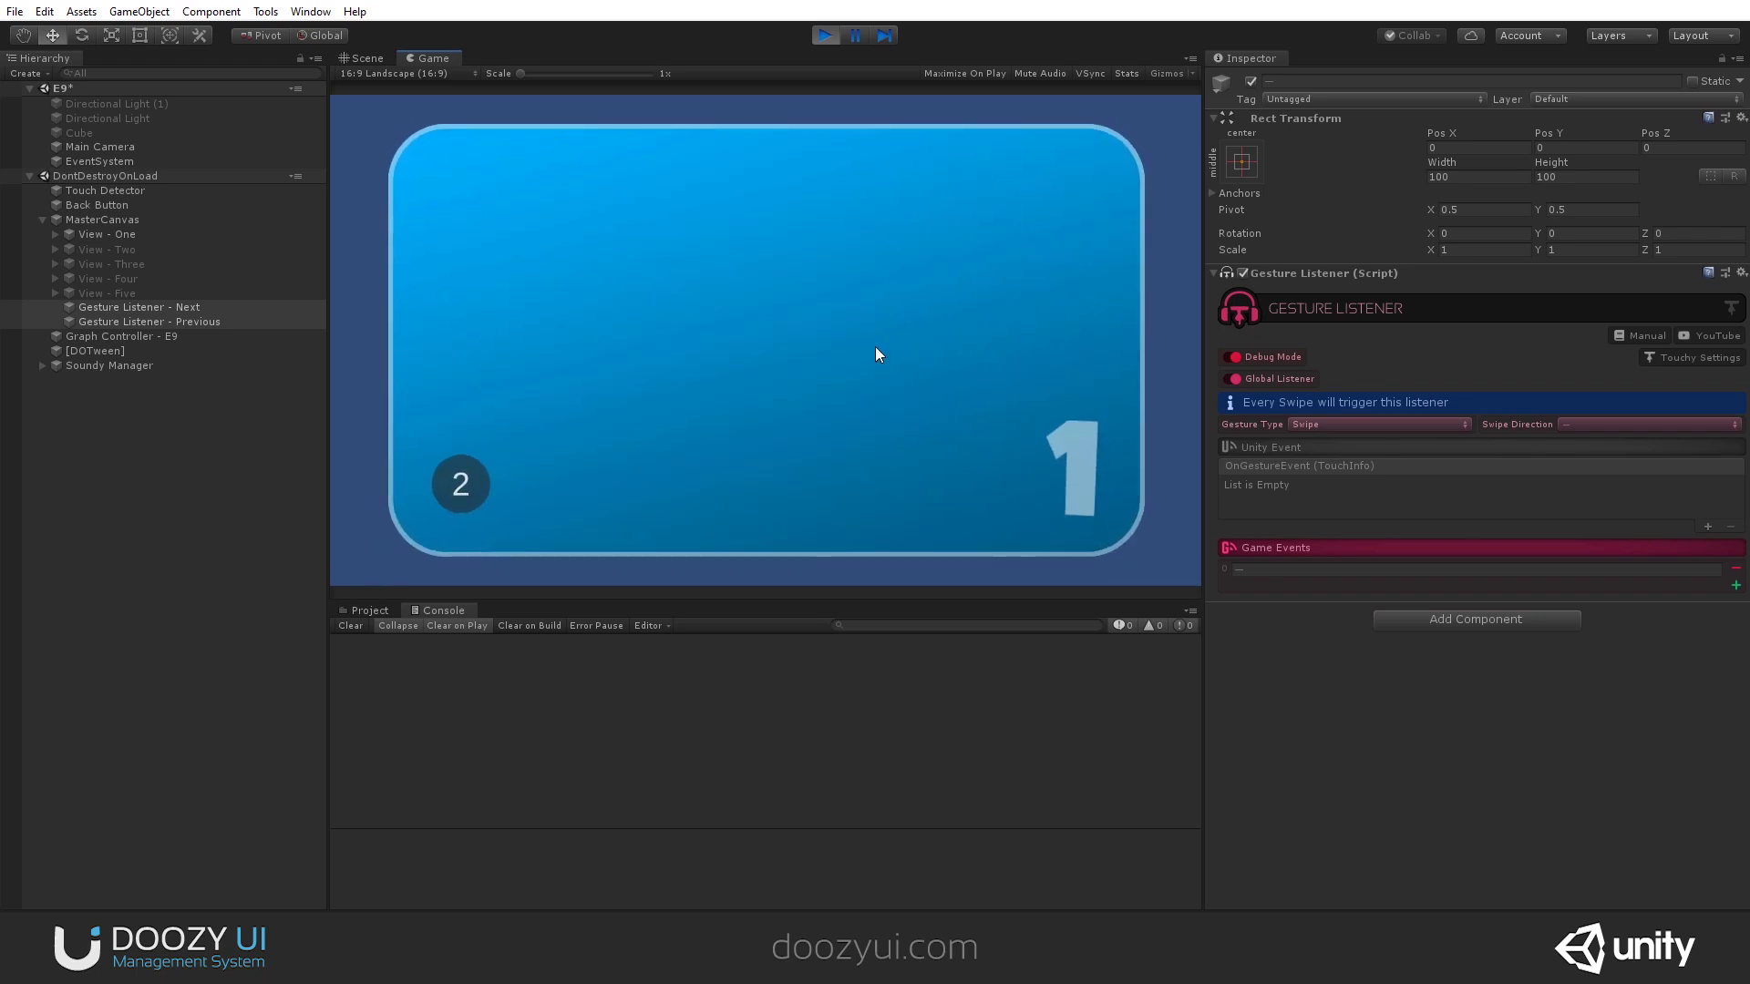
left_click_drag(955, 348, 645, 371)
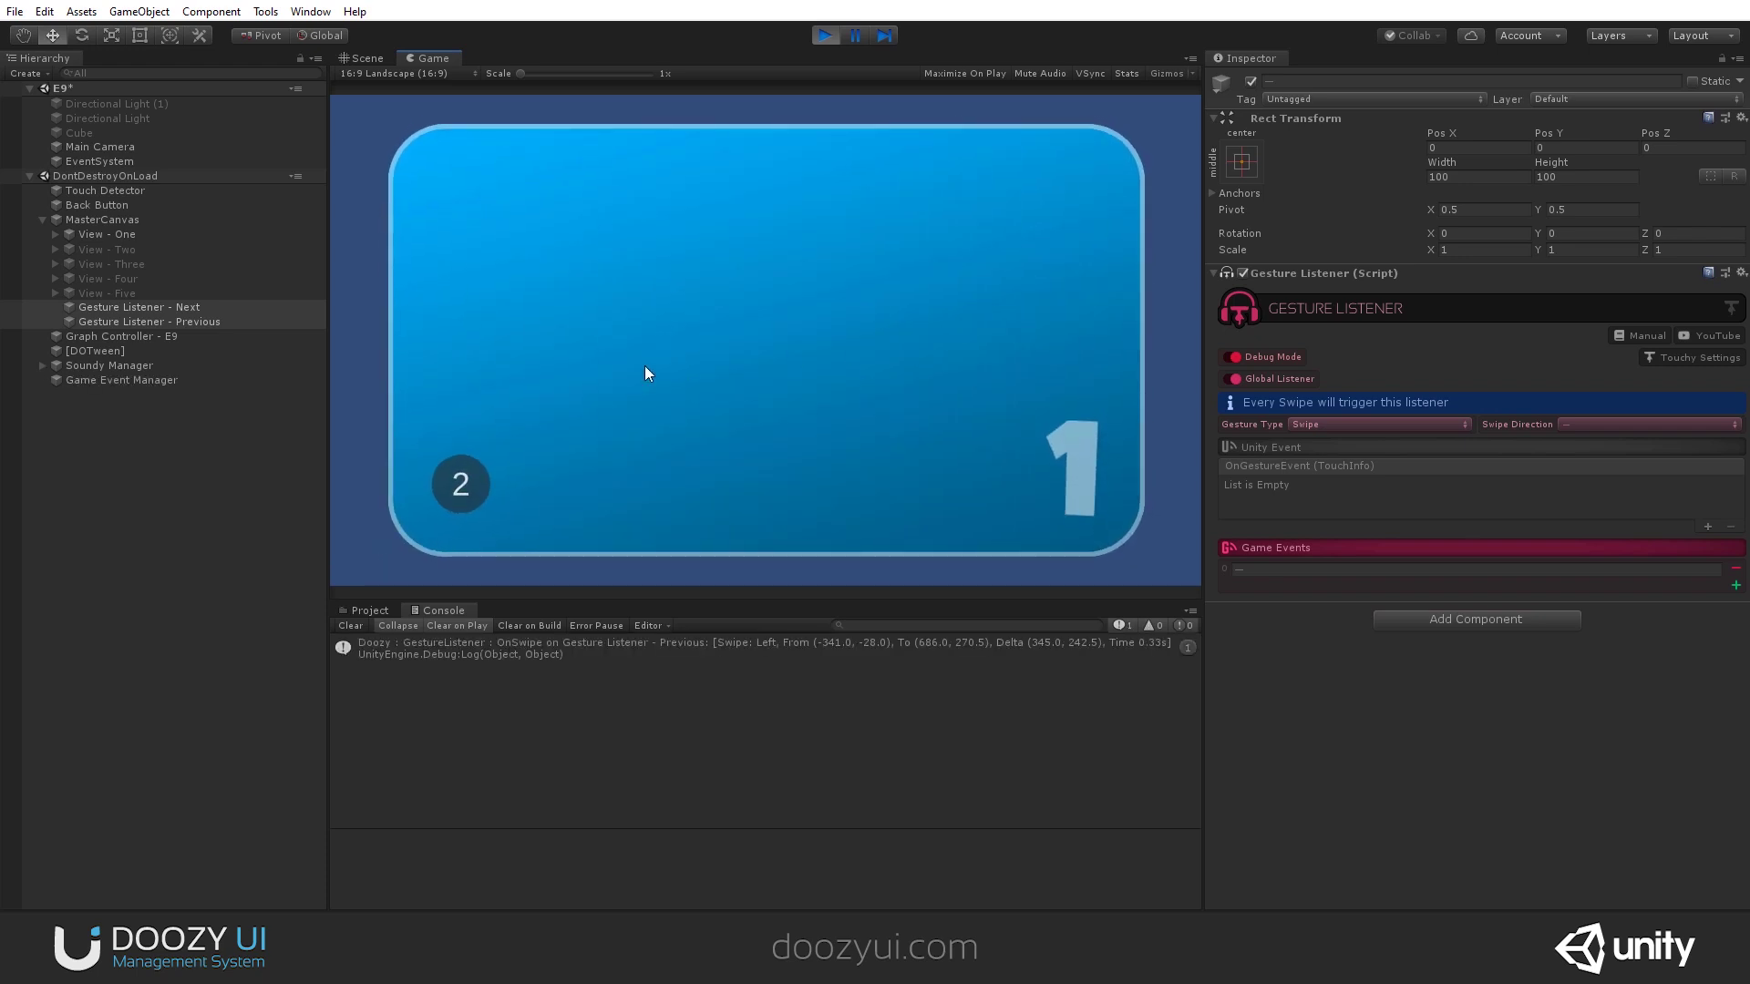
left_click_drag(555, 335, 818, 329)
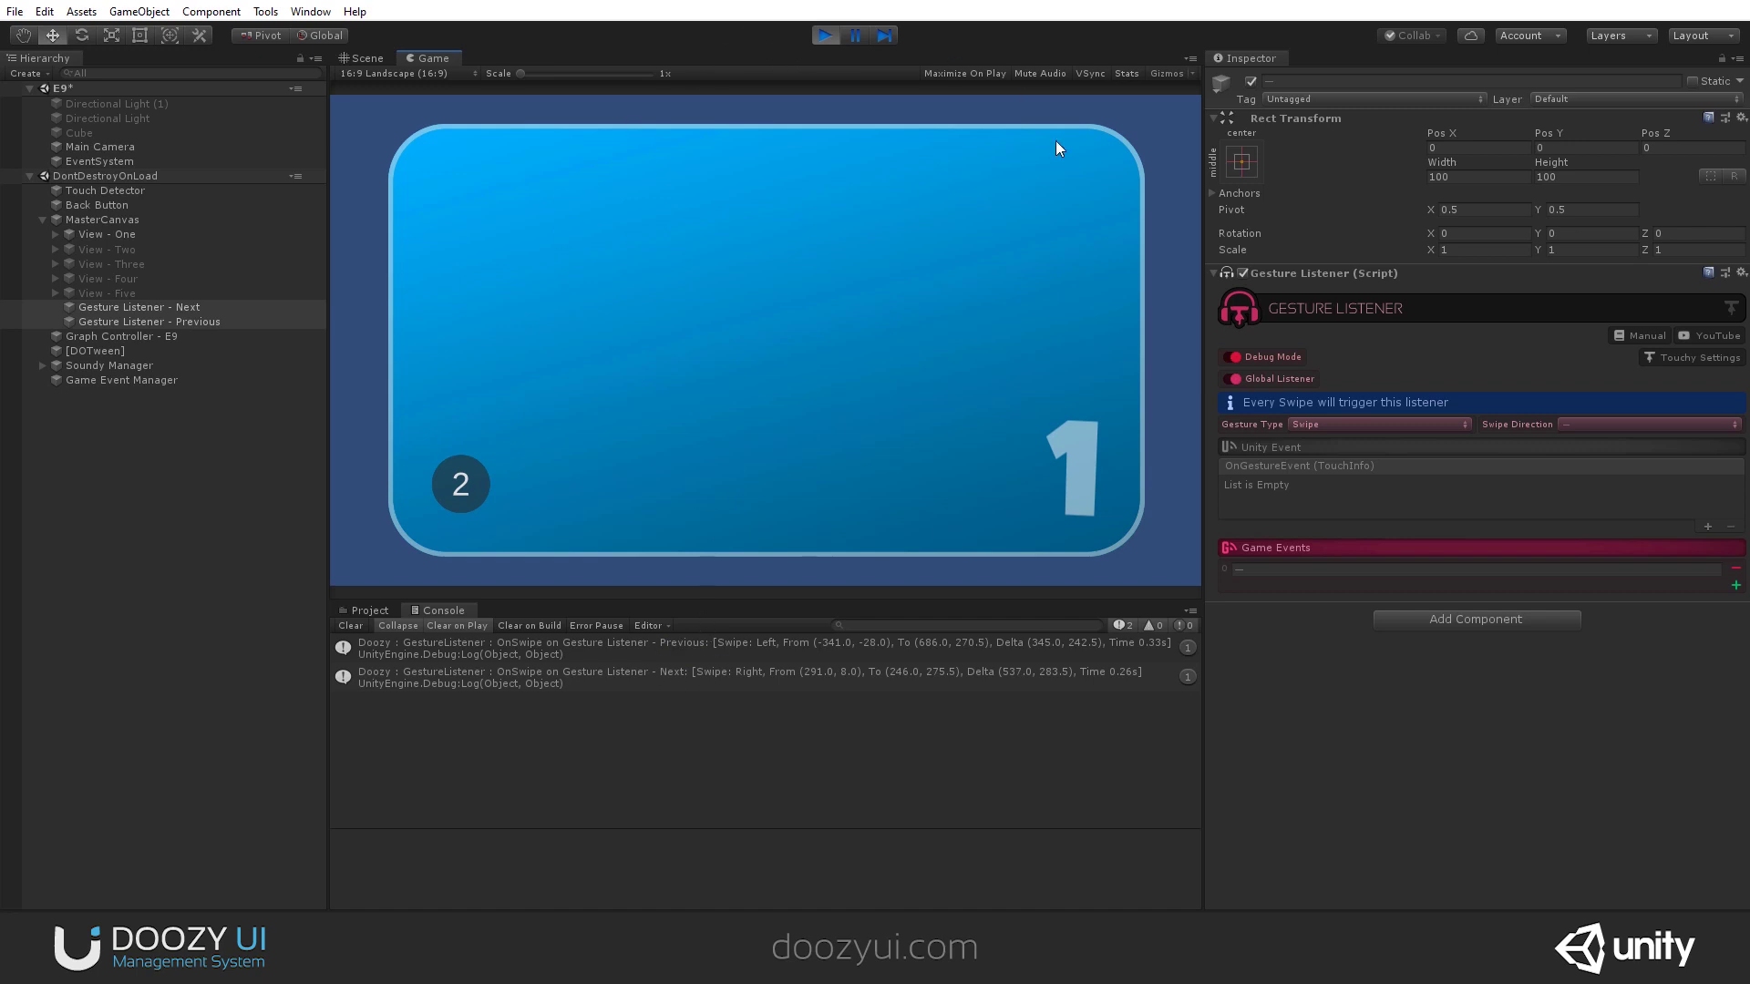
left_click_drag(864, 201, 560, 249)
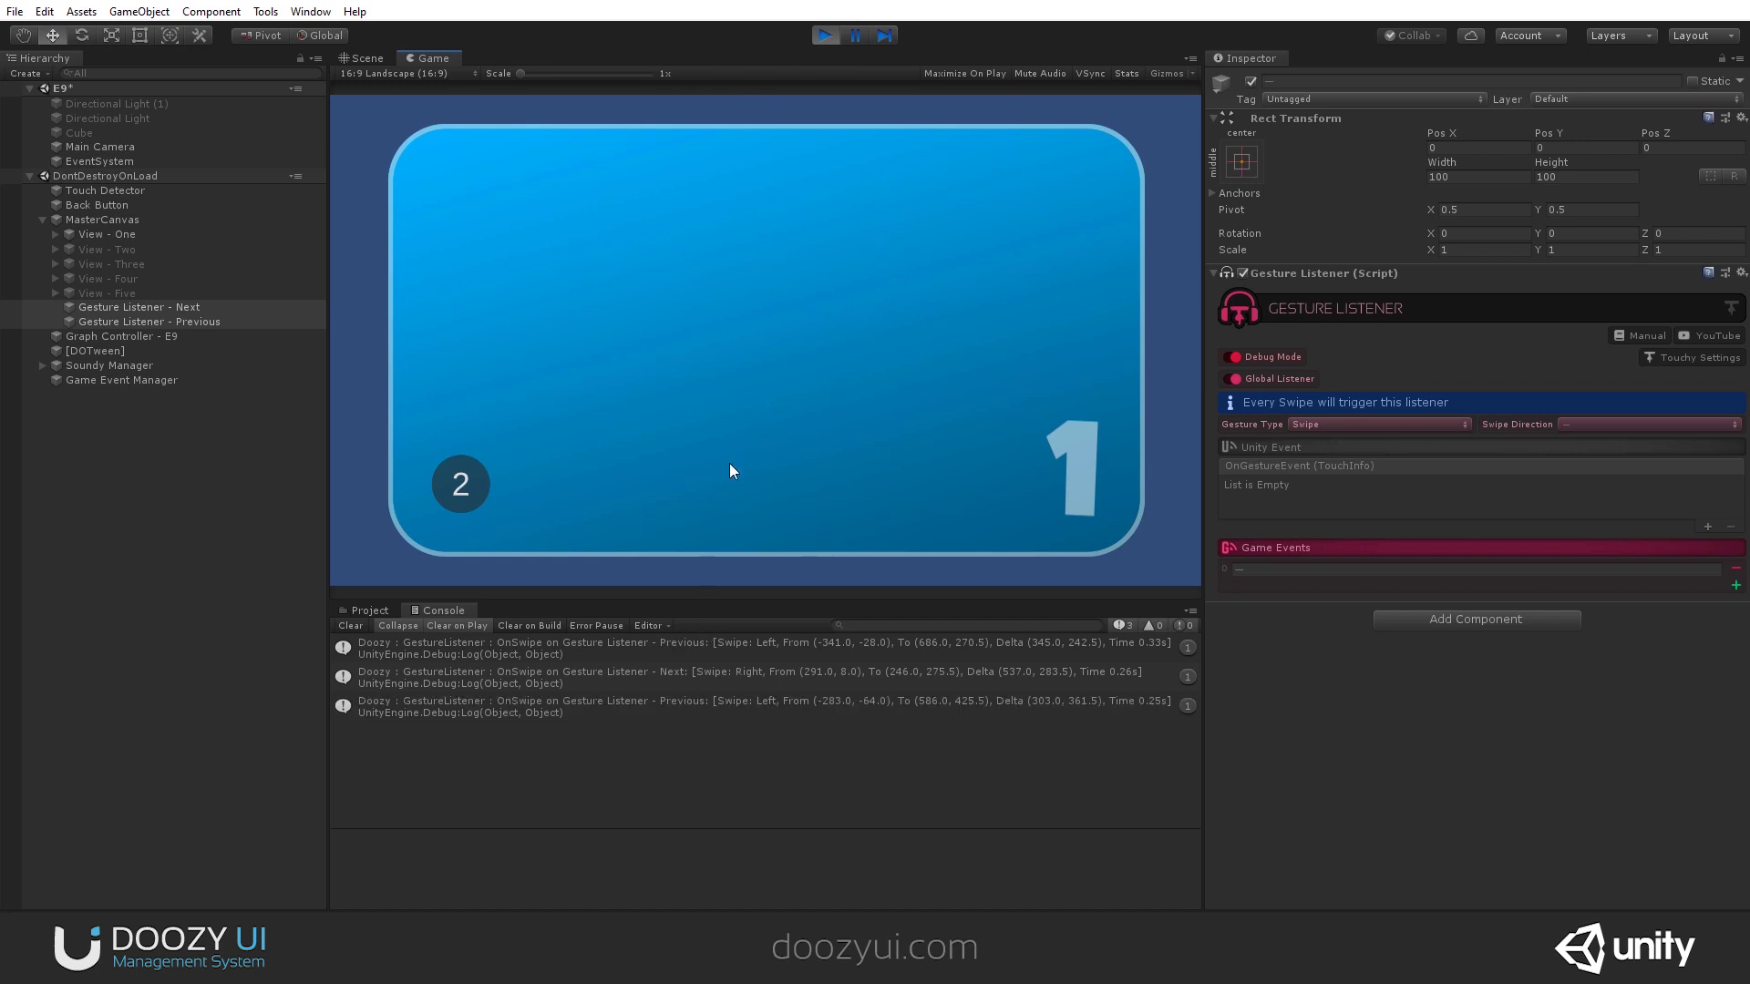
left_click(350, 626)
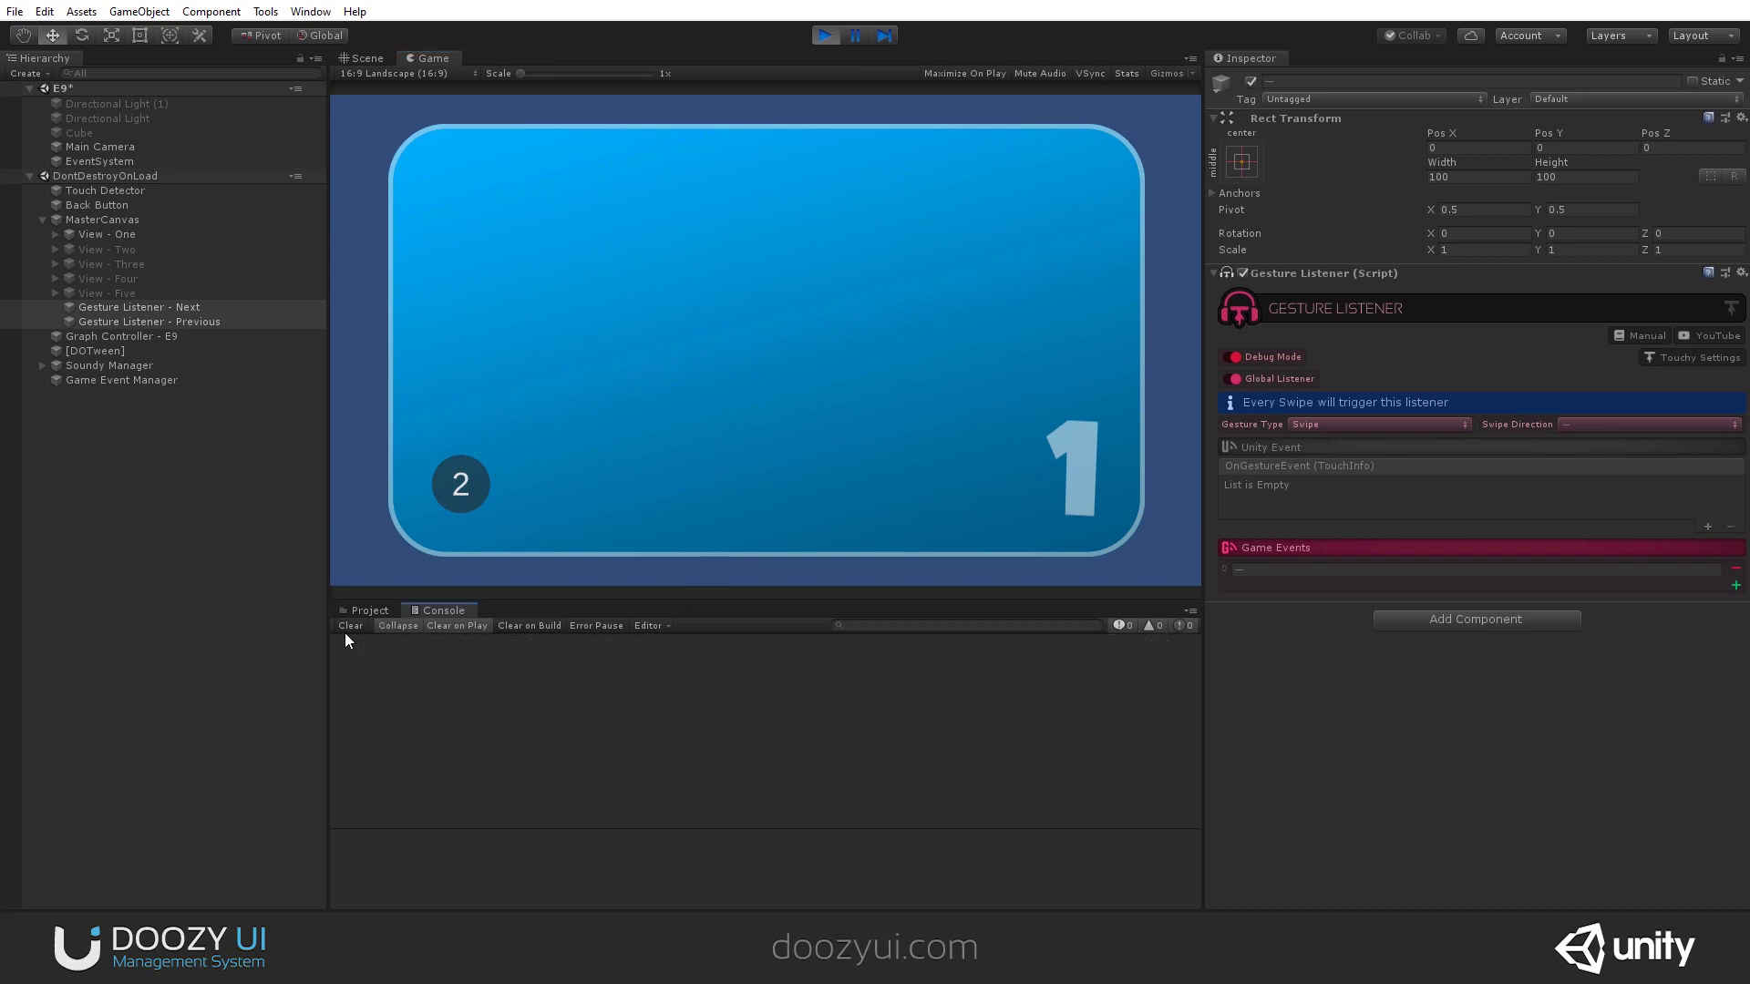
Exit play mode and open the E9 graph of the Graph Controller, focusing on node One.
left_click(817, 38)
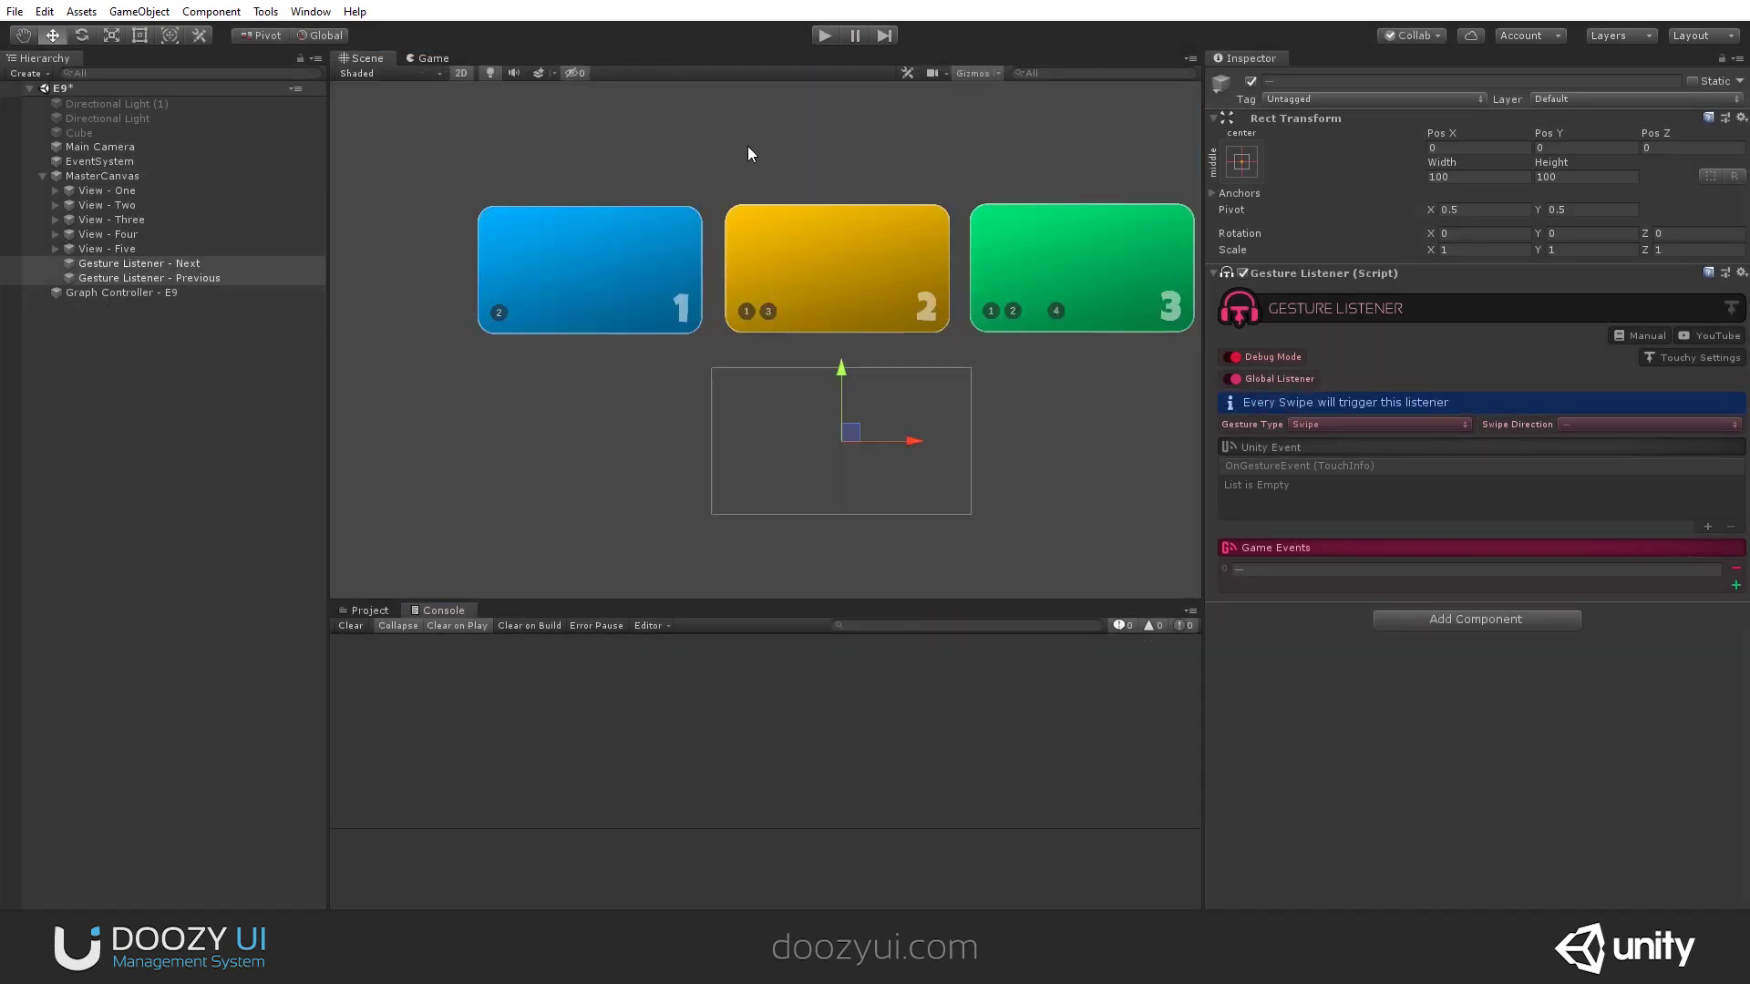
left_click(140, 302)
left_click(132, 292)
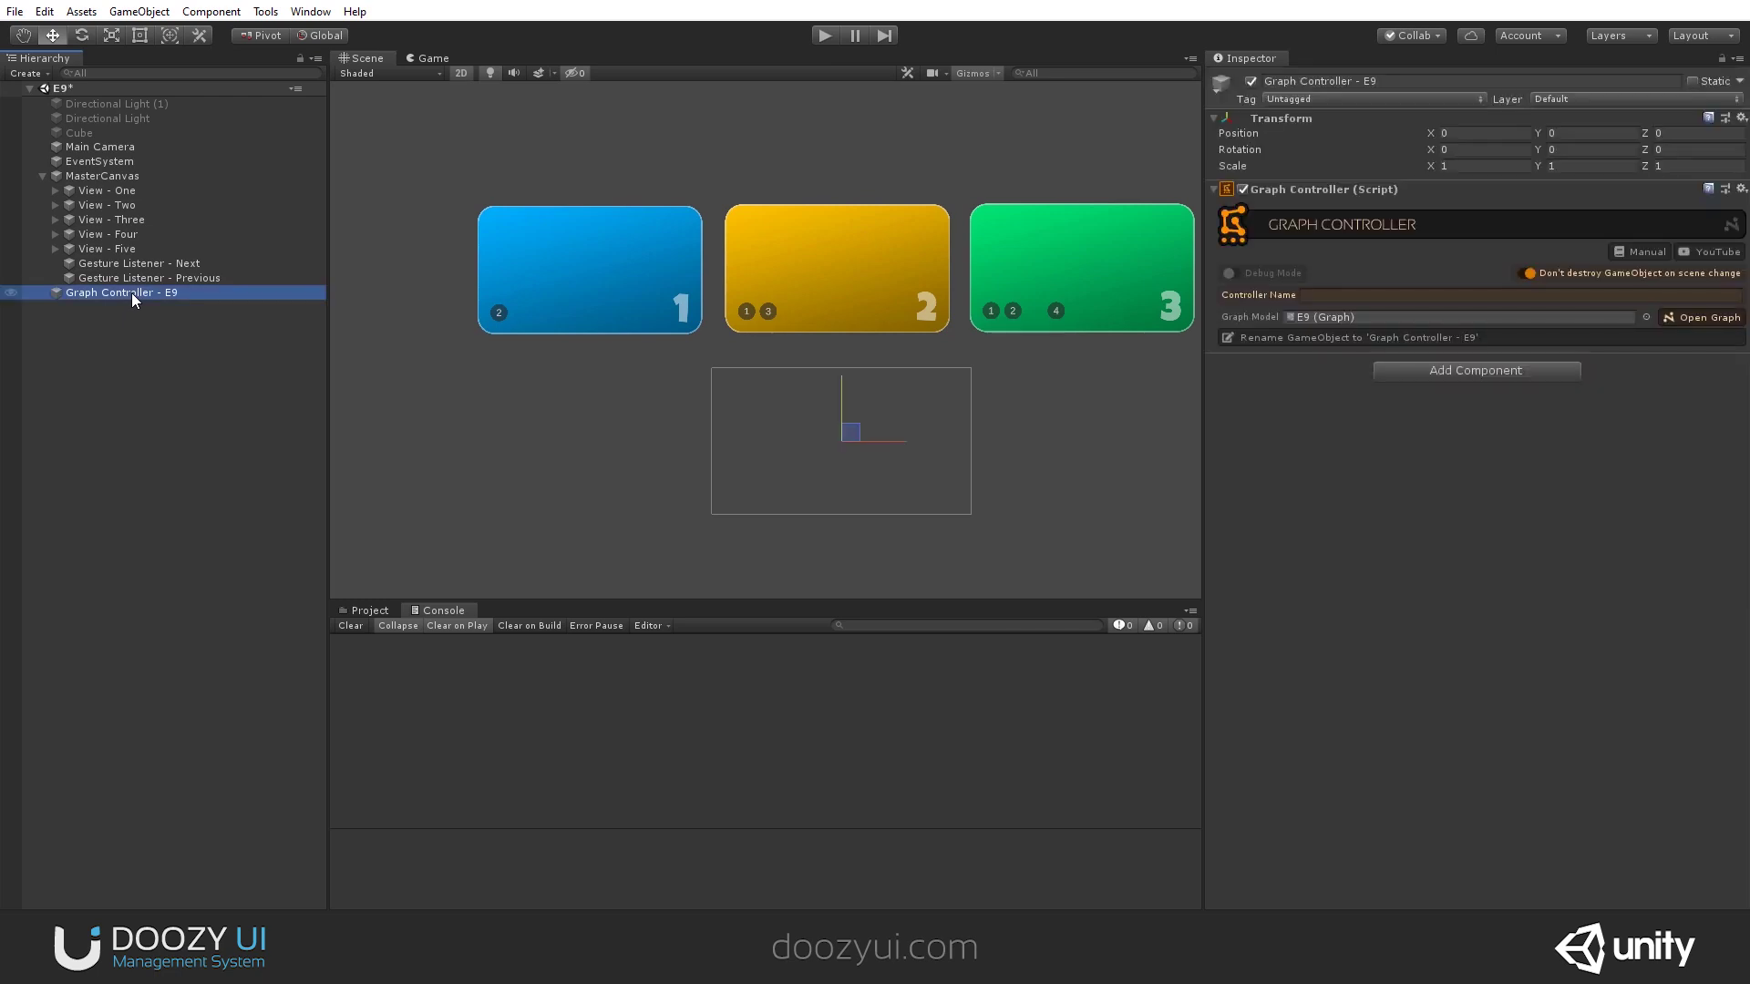
left_click(1723, 318)
scroll(452, 501, "up", 5)
left_click_drag(673, 388, 659, 348)
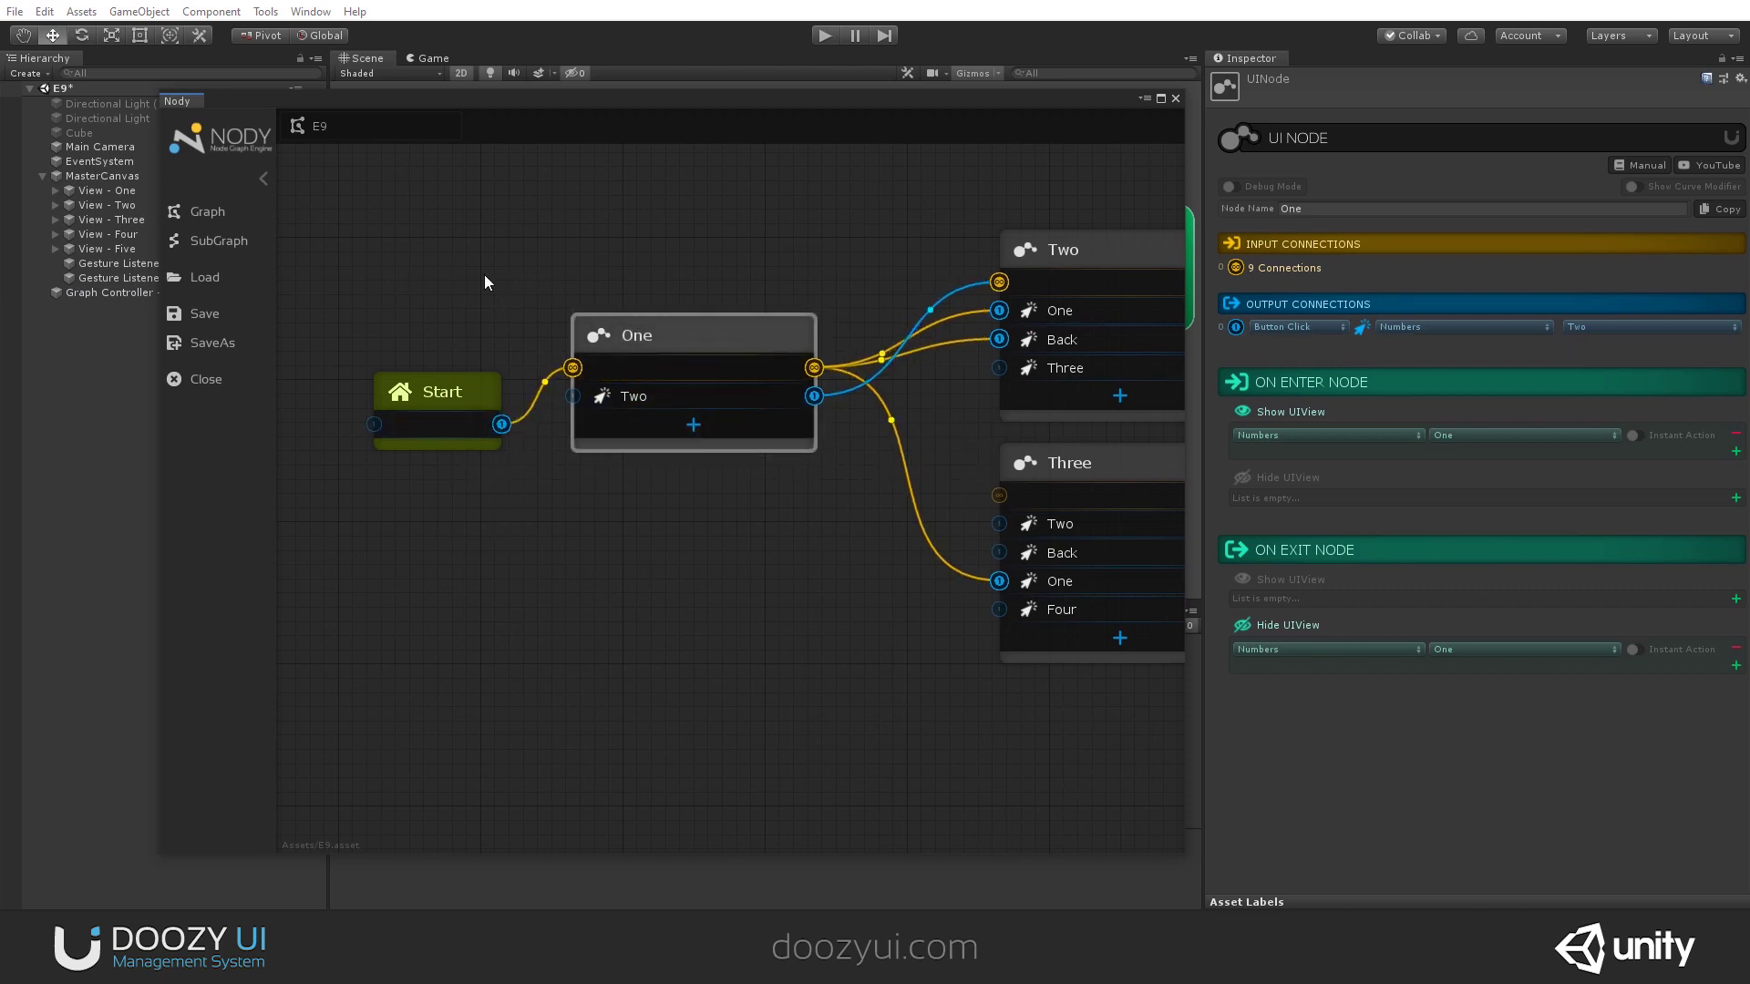
Add a Game Event output named "Next" to node One and connect it to node Two.
left_click(693, 425)
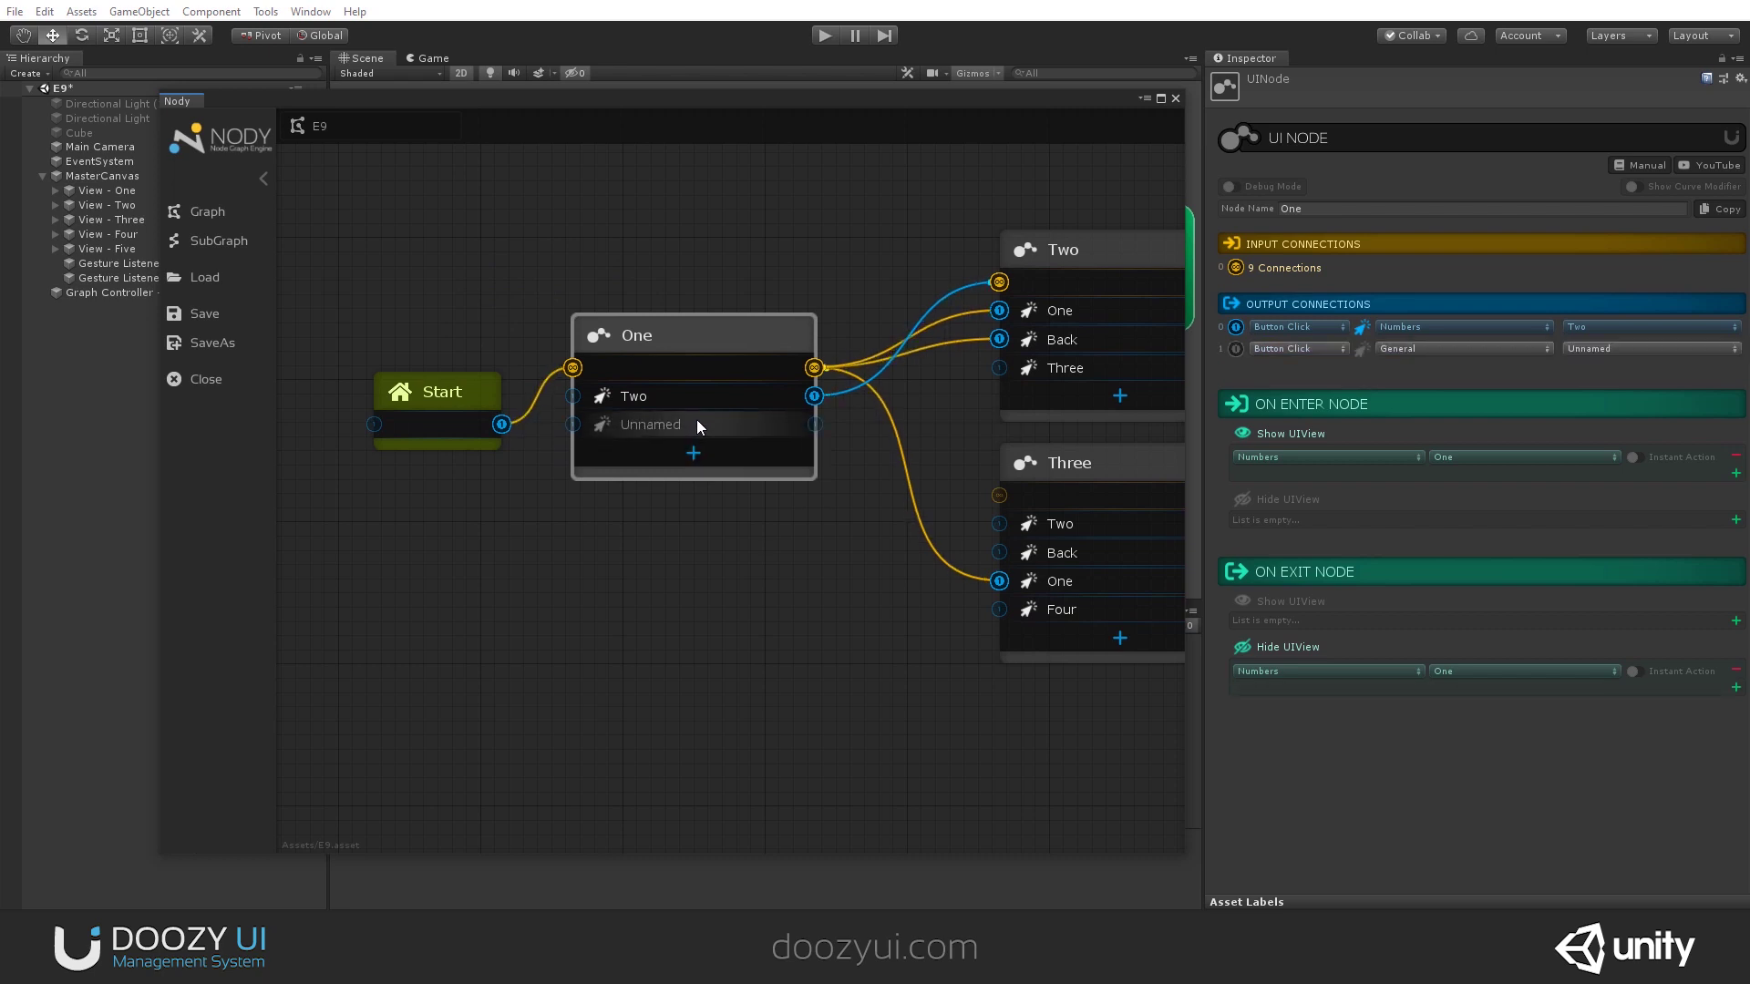
left_click(1276, 350)
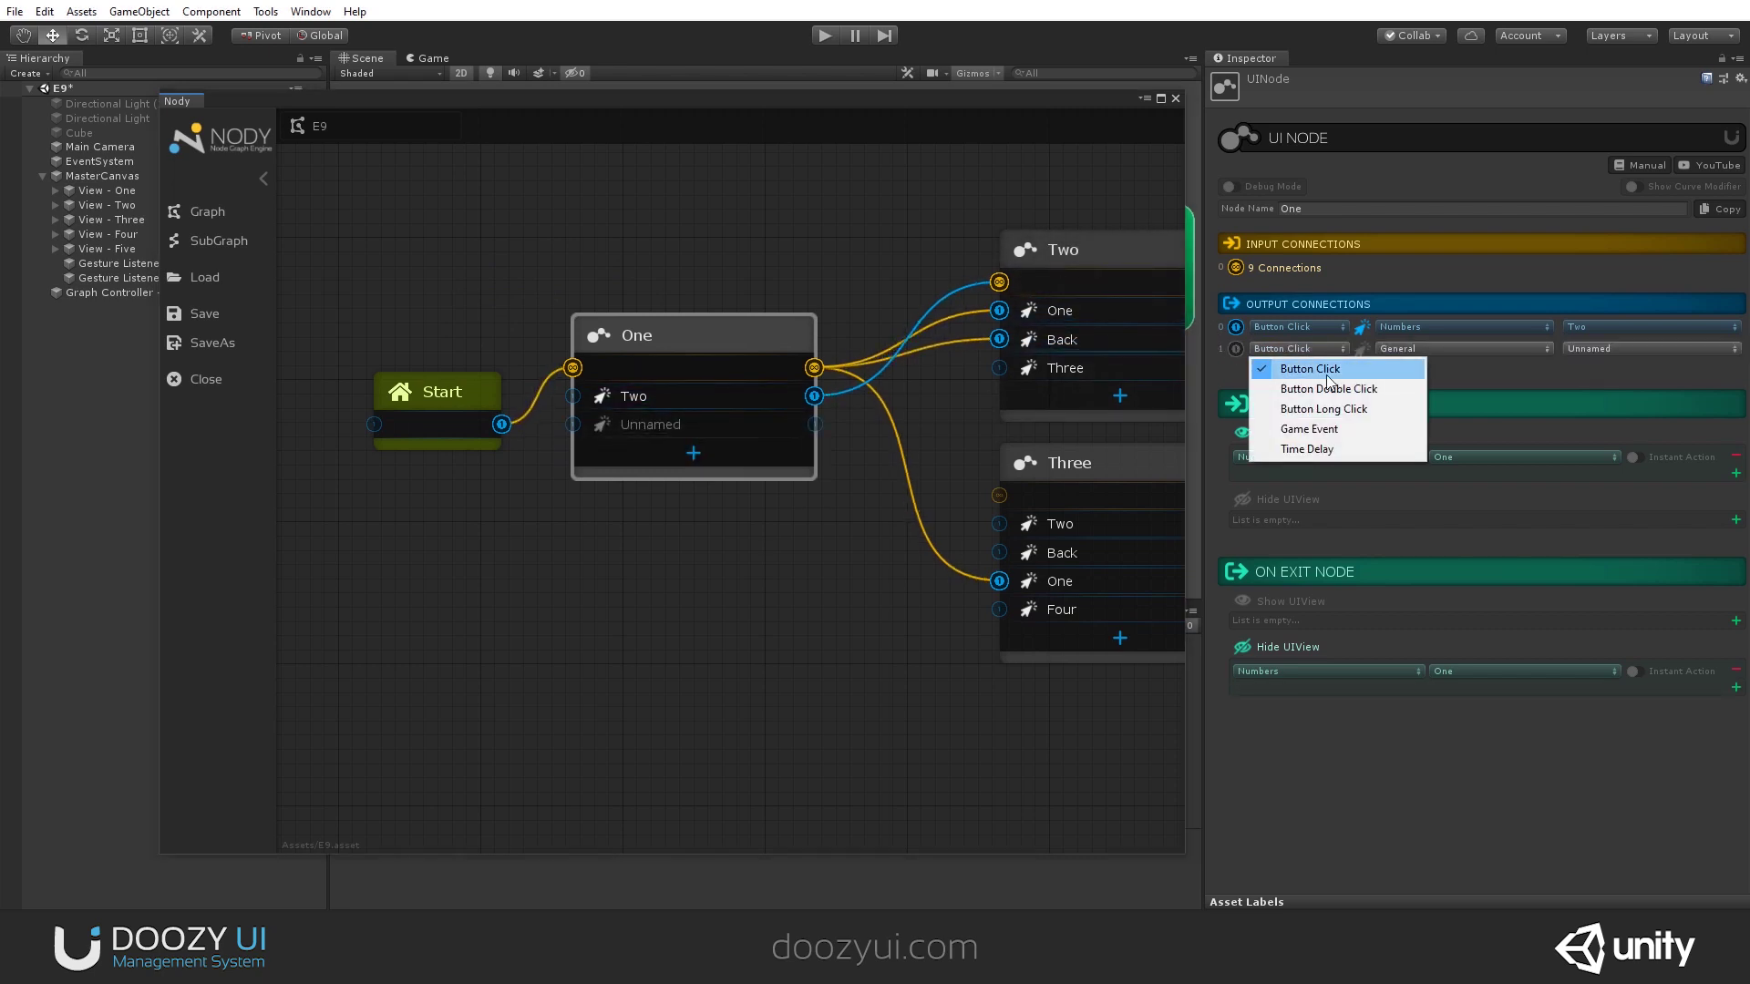
left_click(1343, 434)
left_click(1425, 352)
type("Next")
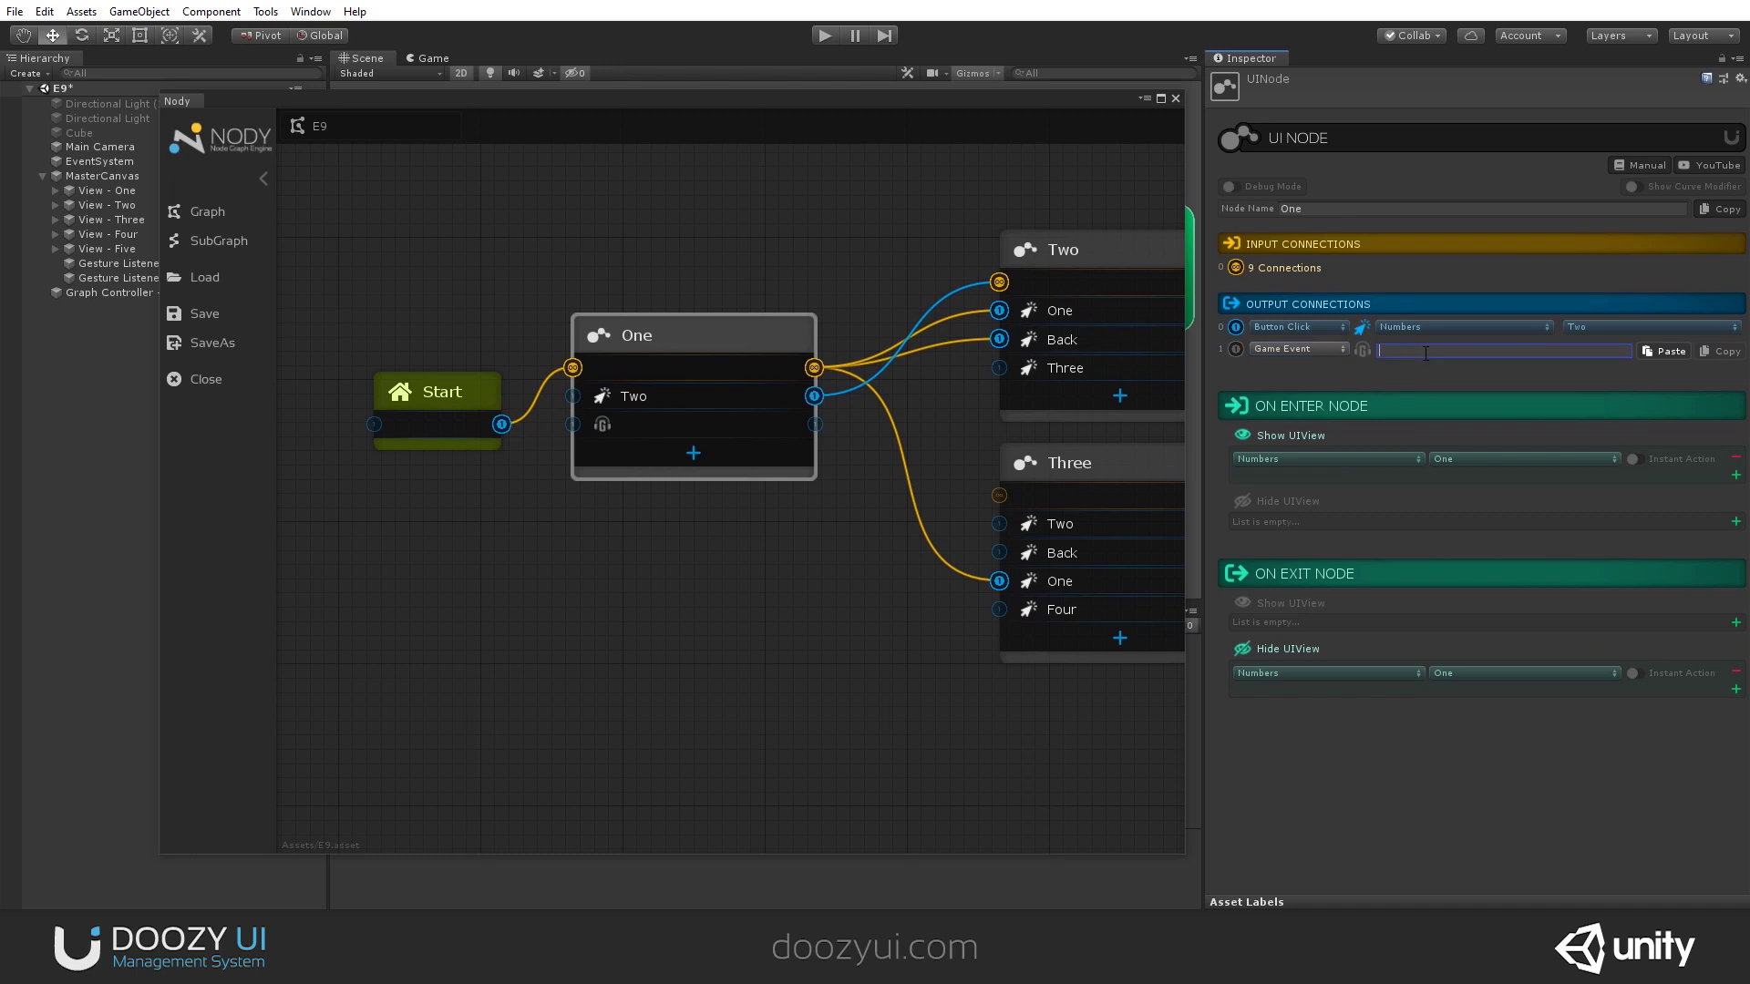
middle_click_drag(899, 281, 698, 293)
scroll(697, 294, "down", 1)
left_click_drag(656, 400, 947, 151)
Add two outputs to node Two and set both to the Game Event trigger type.
left_click(953, 361)
left_click(939, 321)
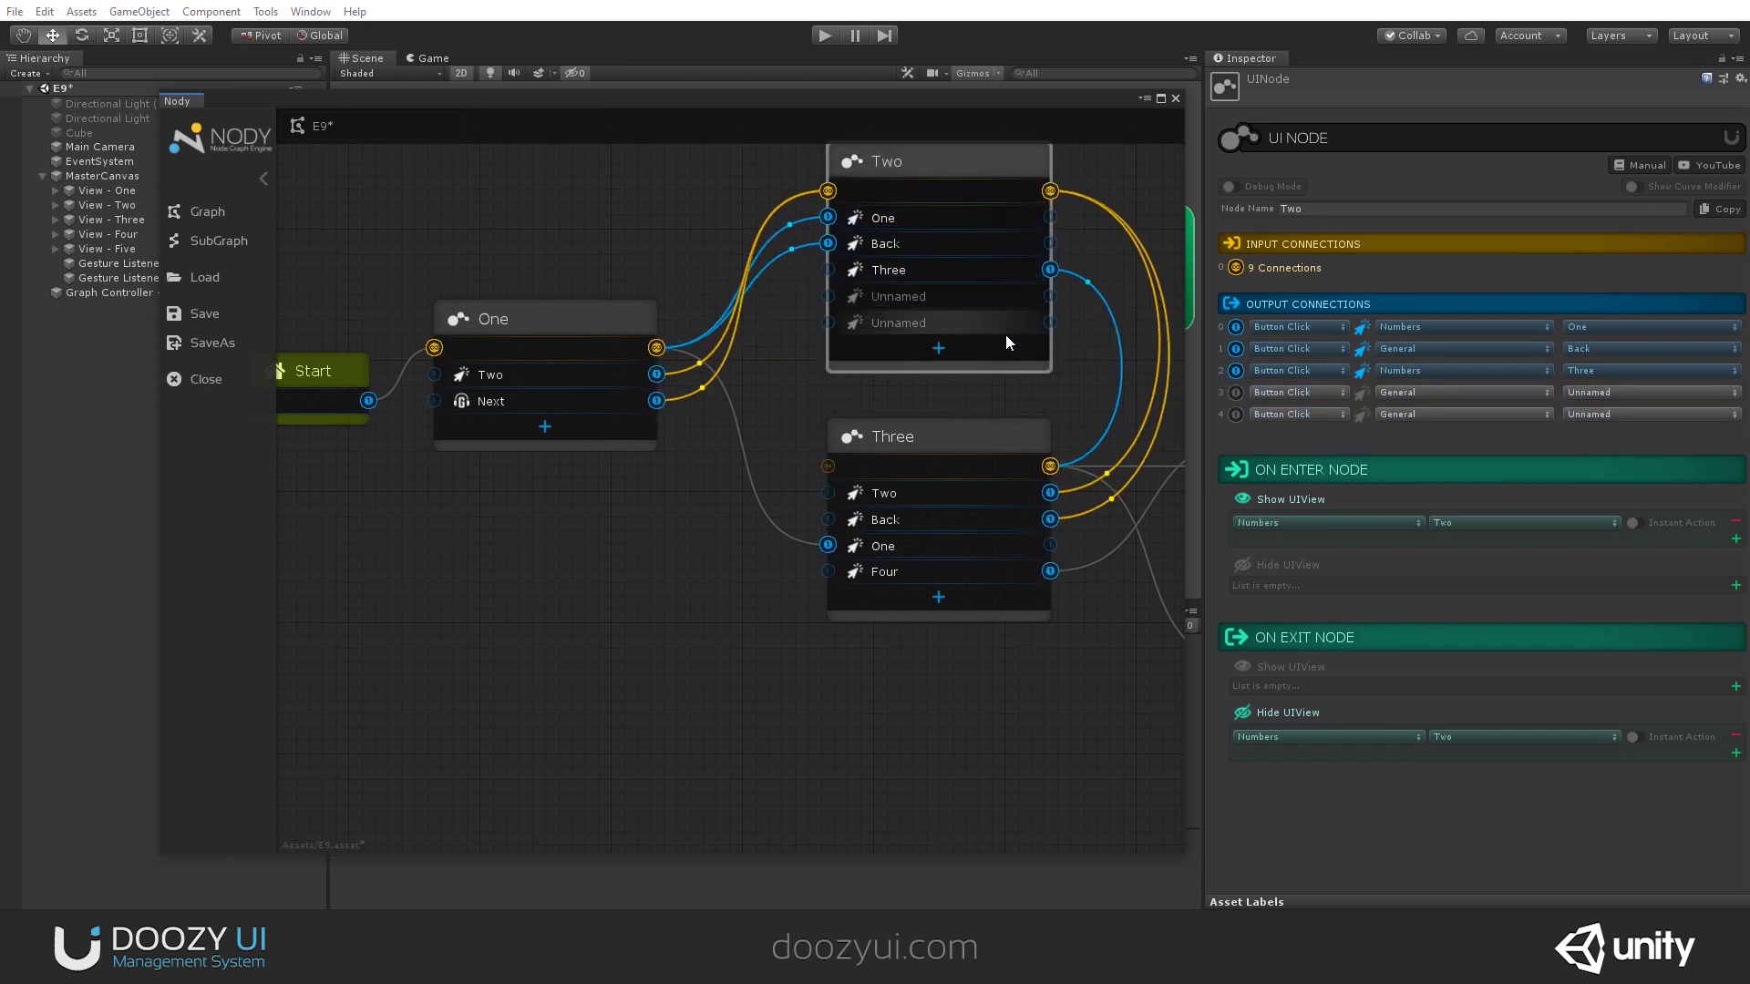
left_click(1270, 392)
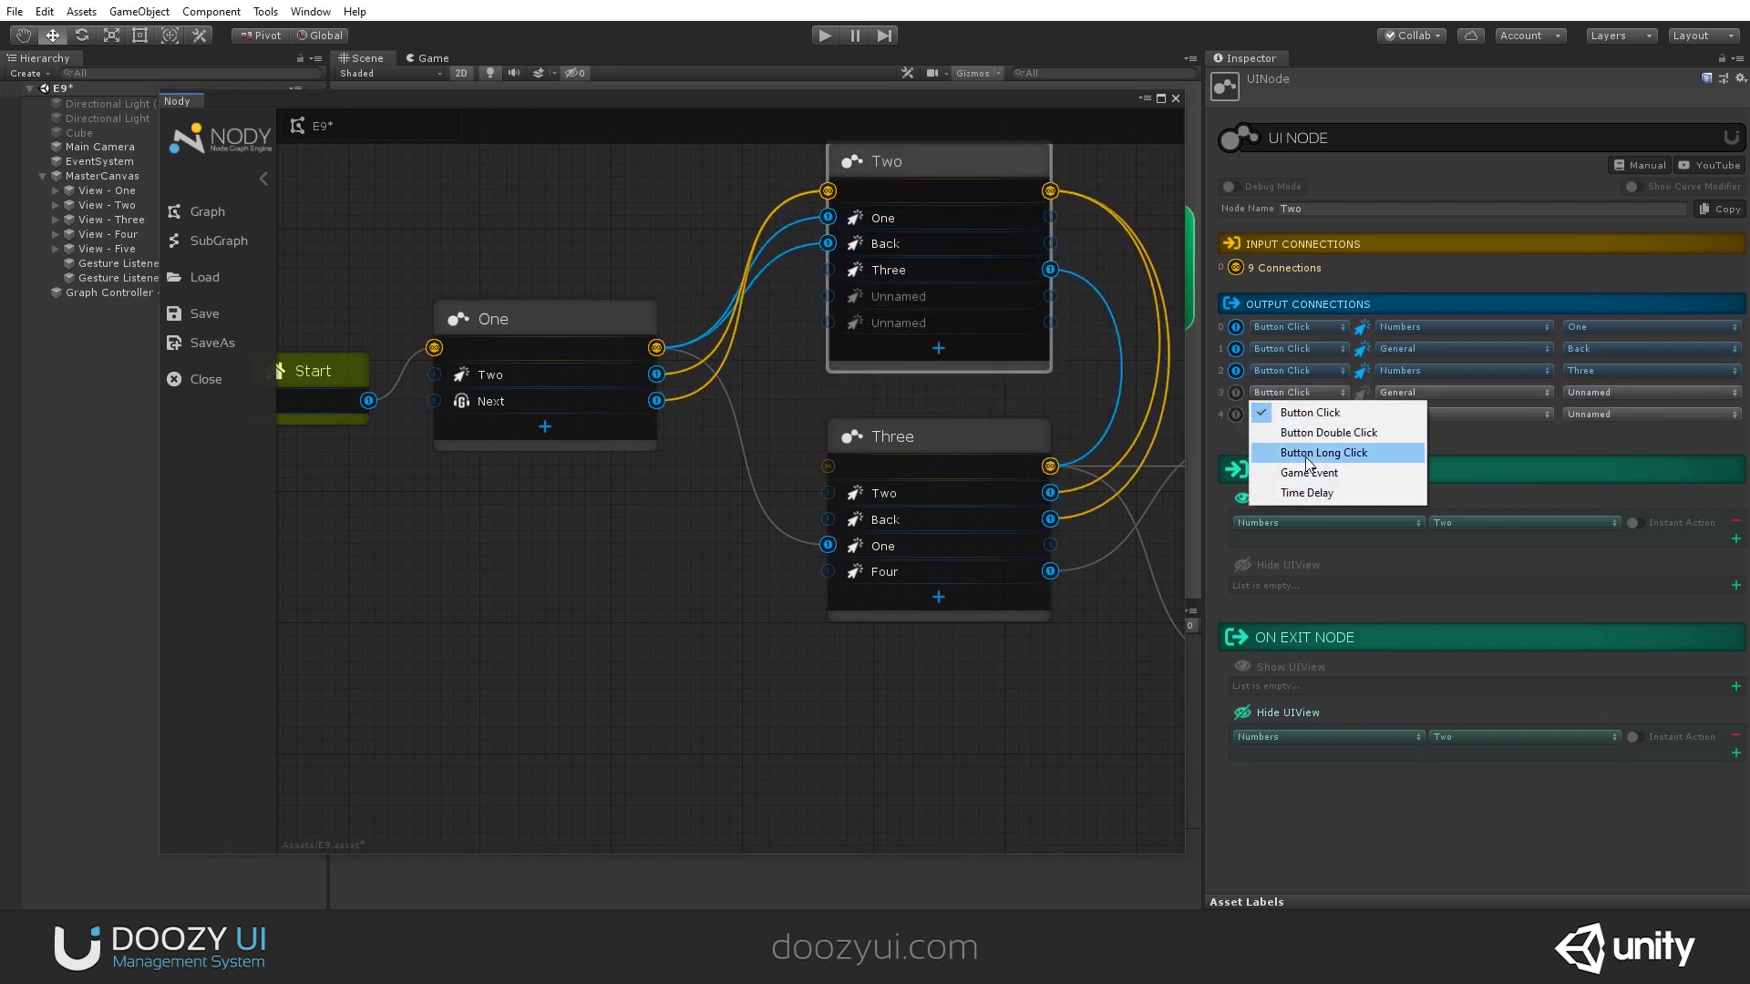
left_click(1305, 476)
left_click(1298, 415)
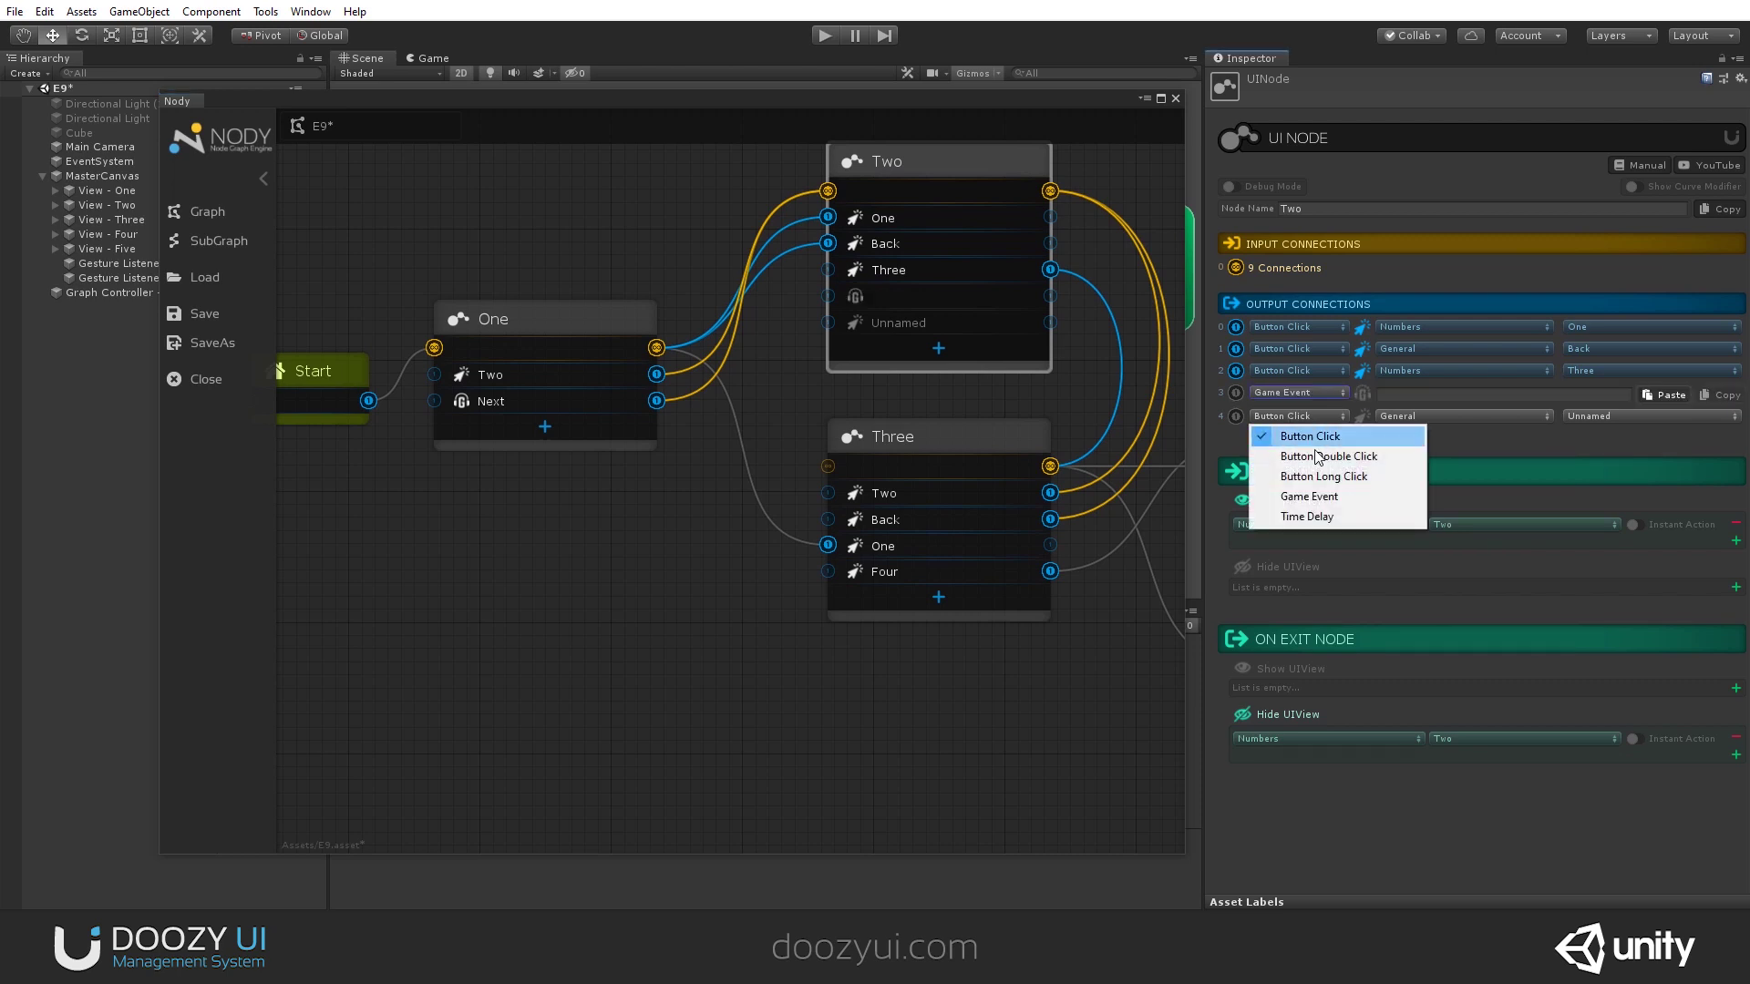
left_click(1305, 498)
Name node Two's new outputs "Previous" and "Next", connecting Previous to node One and Next to node Three.
left_click(1427, 402)
type("Previous")
left_click(1417, 413)
type("Next")
left_click_drag(827, 296, 547, 365)
left_click_drag(897, 321, 928, 460)
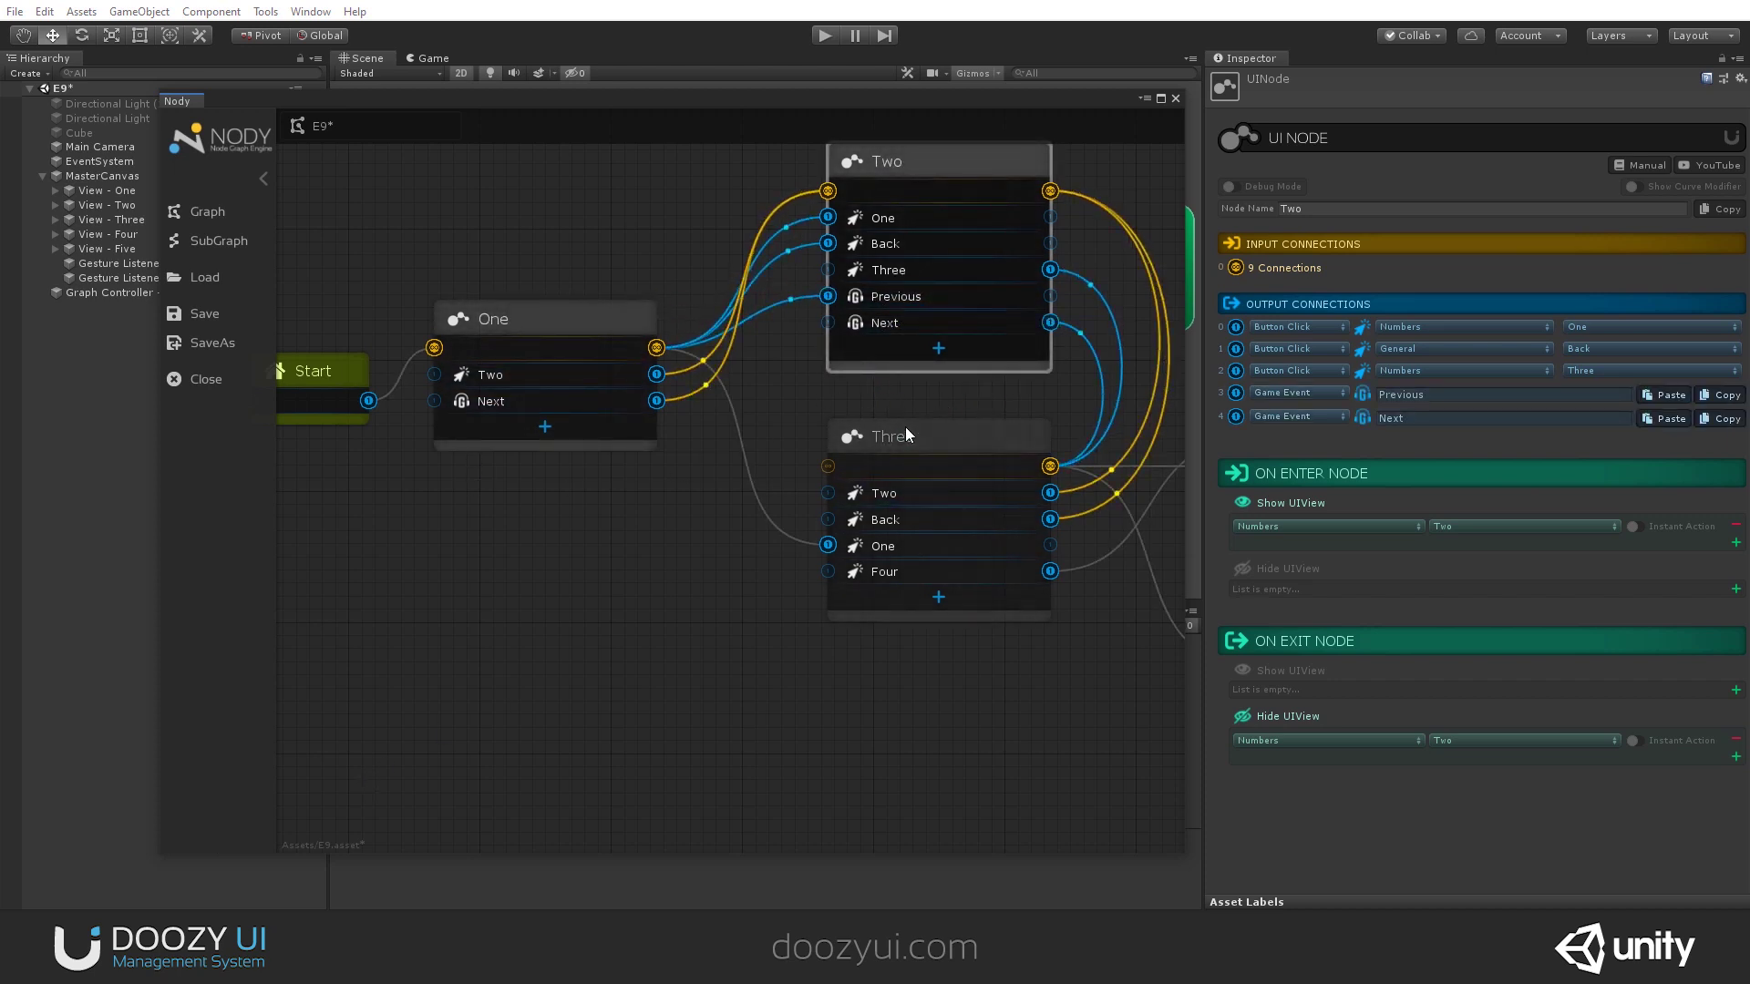
Test swipe navigation between the views in play mode with the graph window moved away, and clear the console after exiting.
left_click(827, 36)
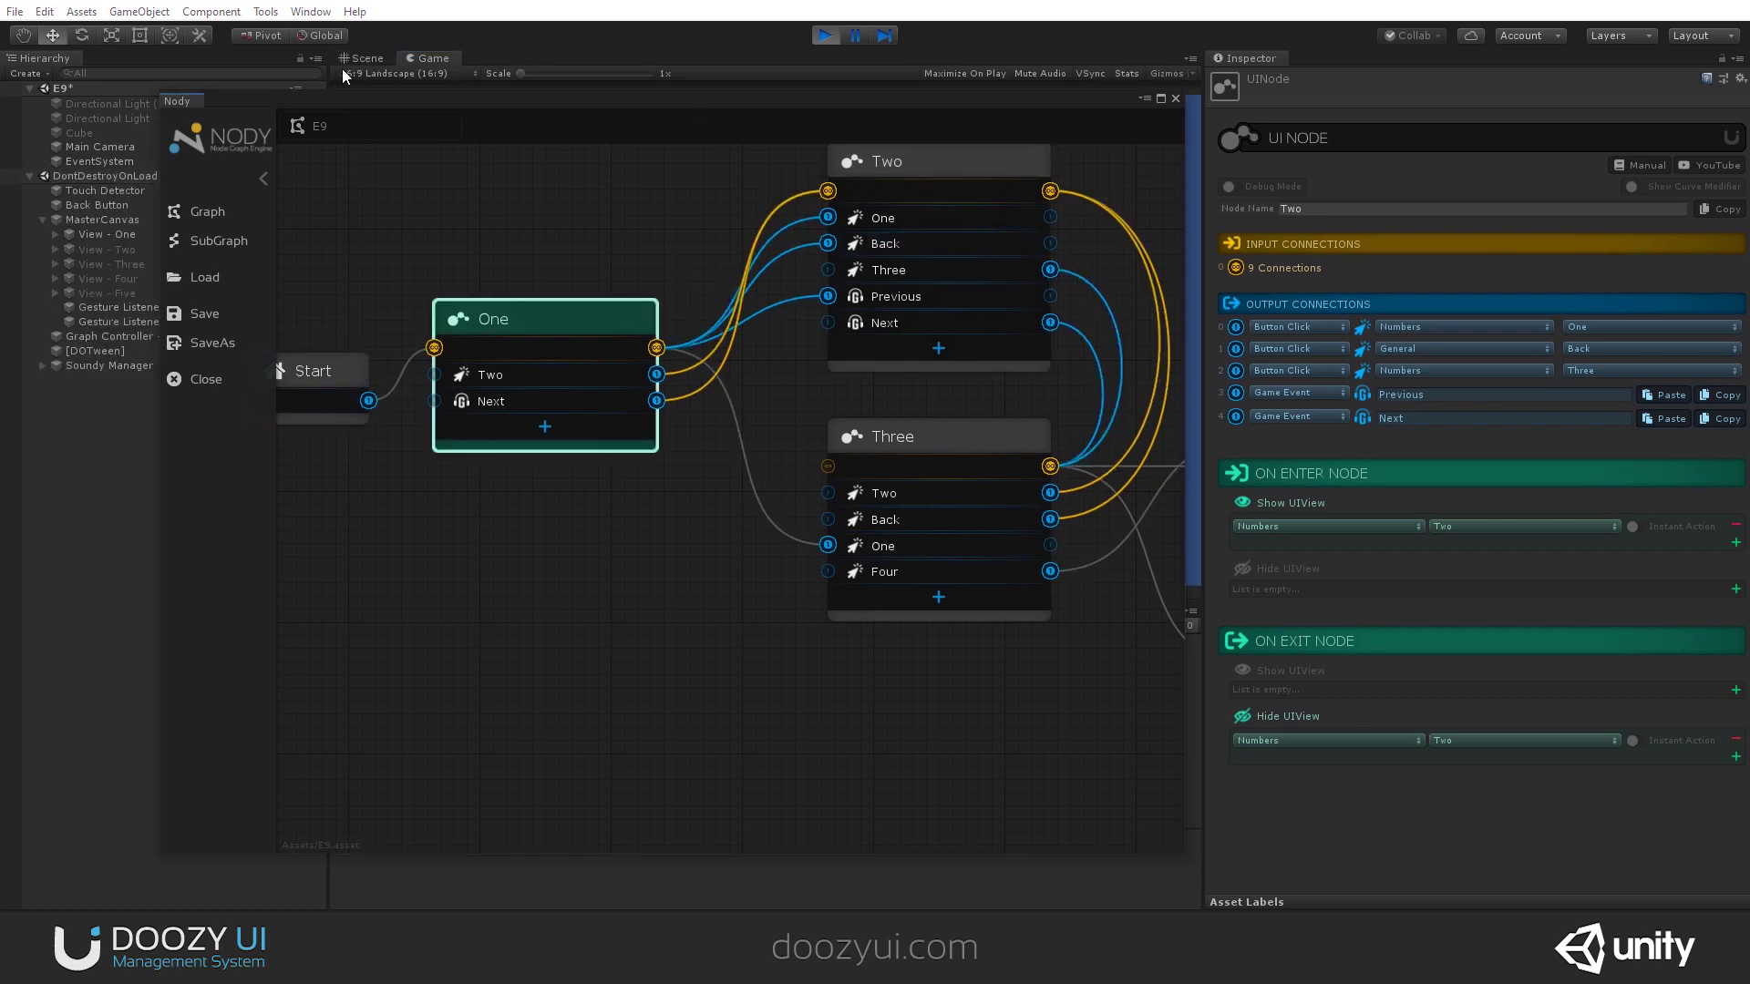
left_click_drag(223, 99, 563, 74)
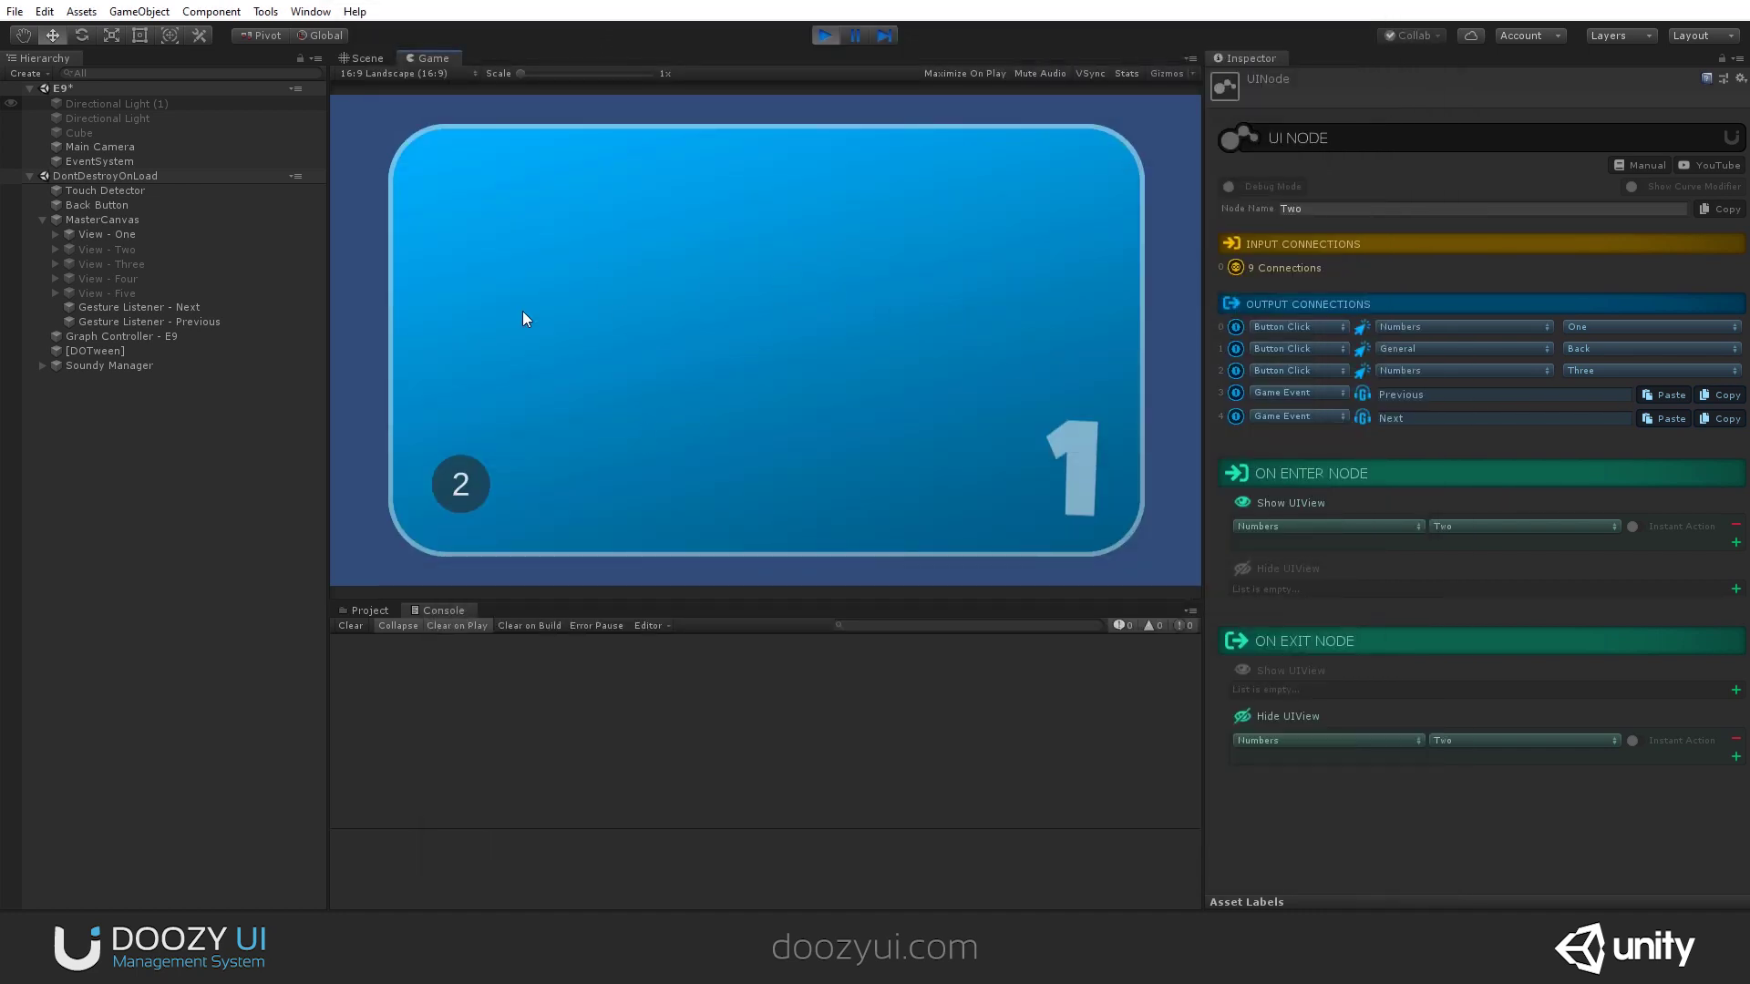
left_click_drag(522, 310, 915, 304)
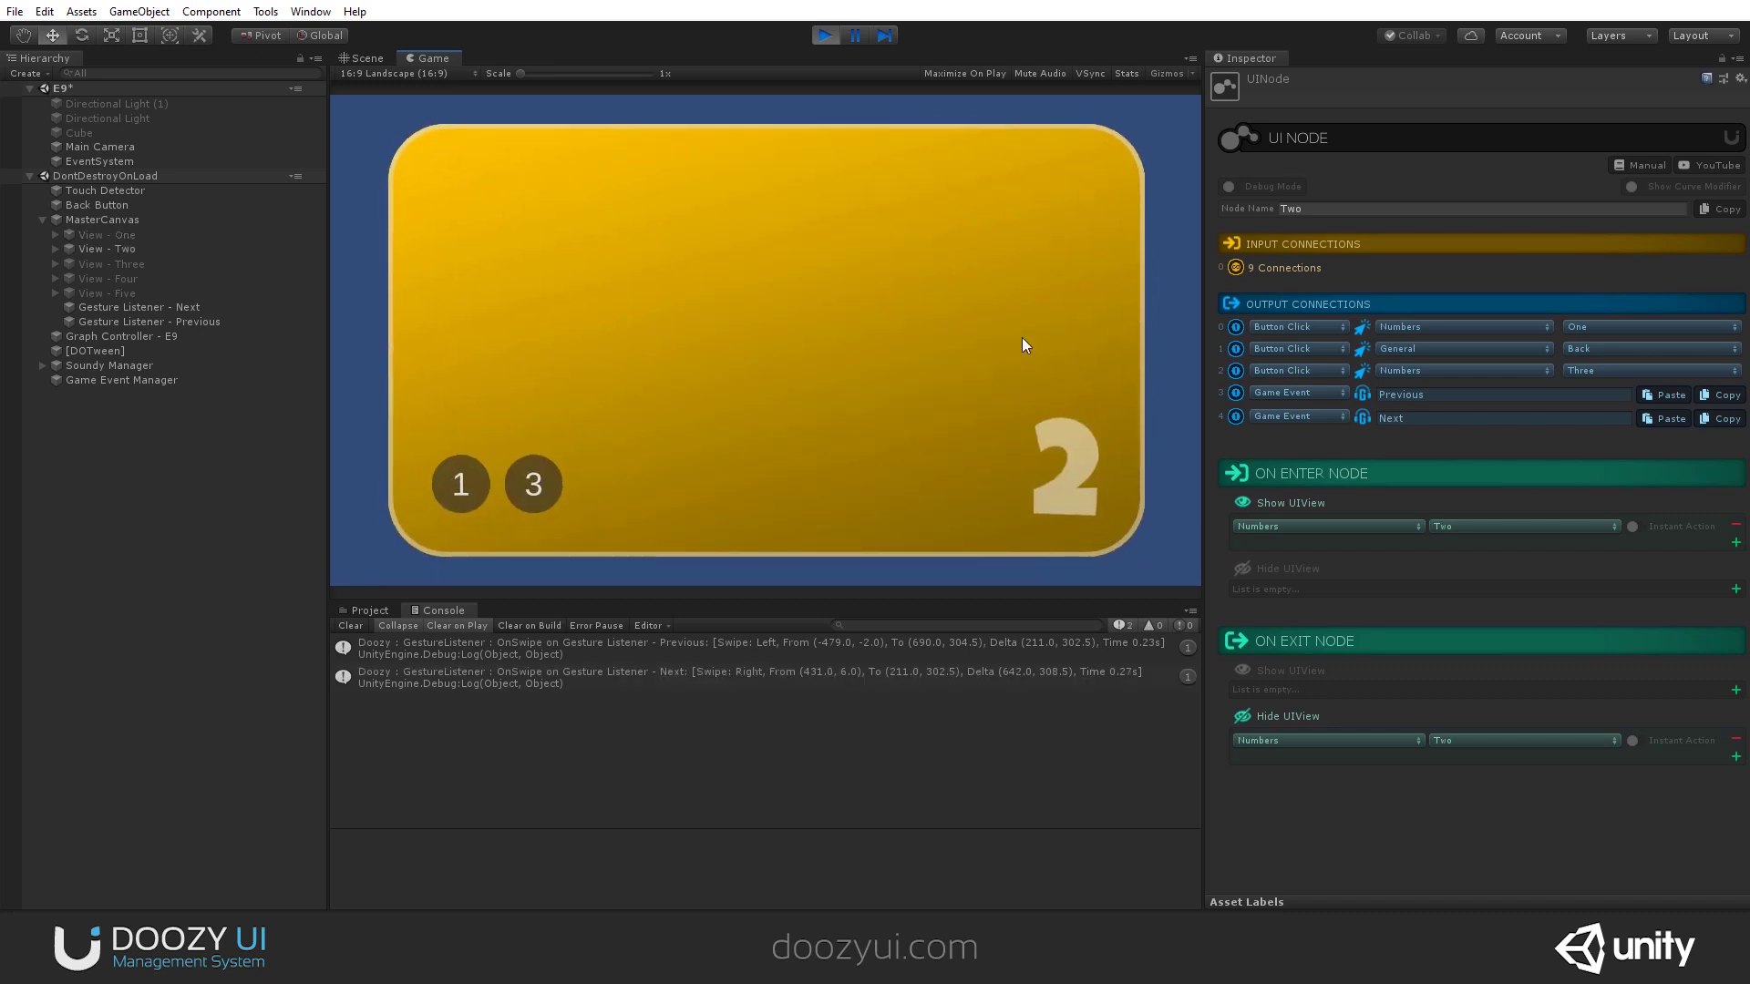
left_click_drag(1023, 344, 823, 340)
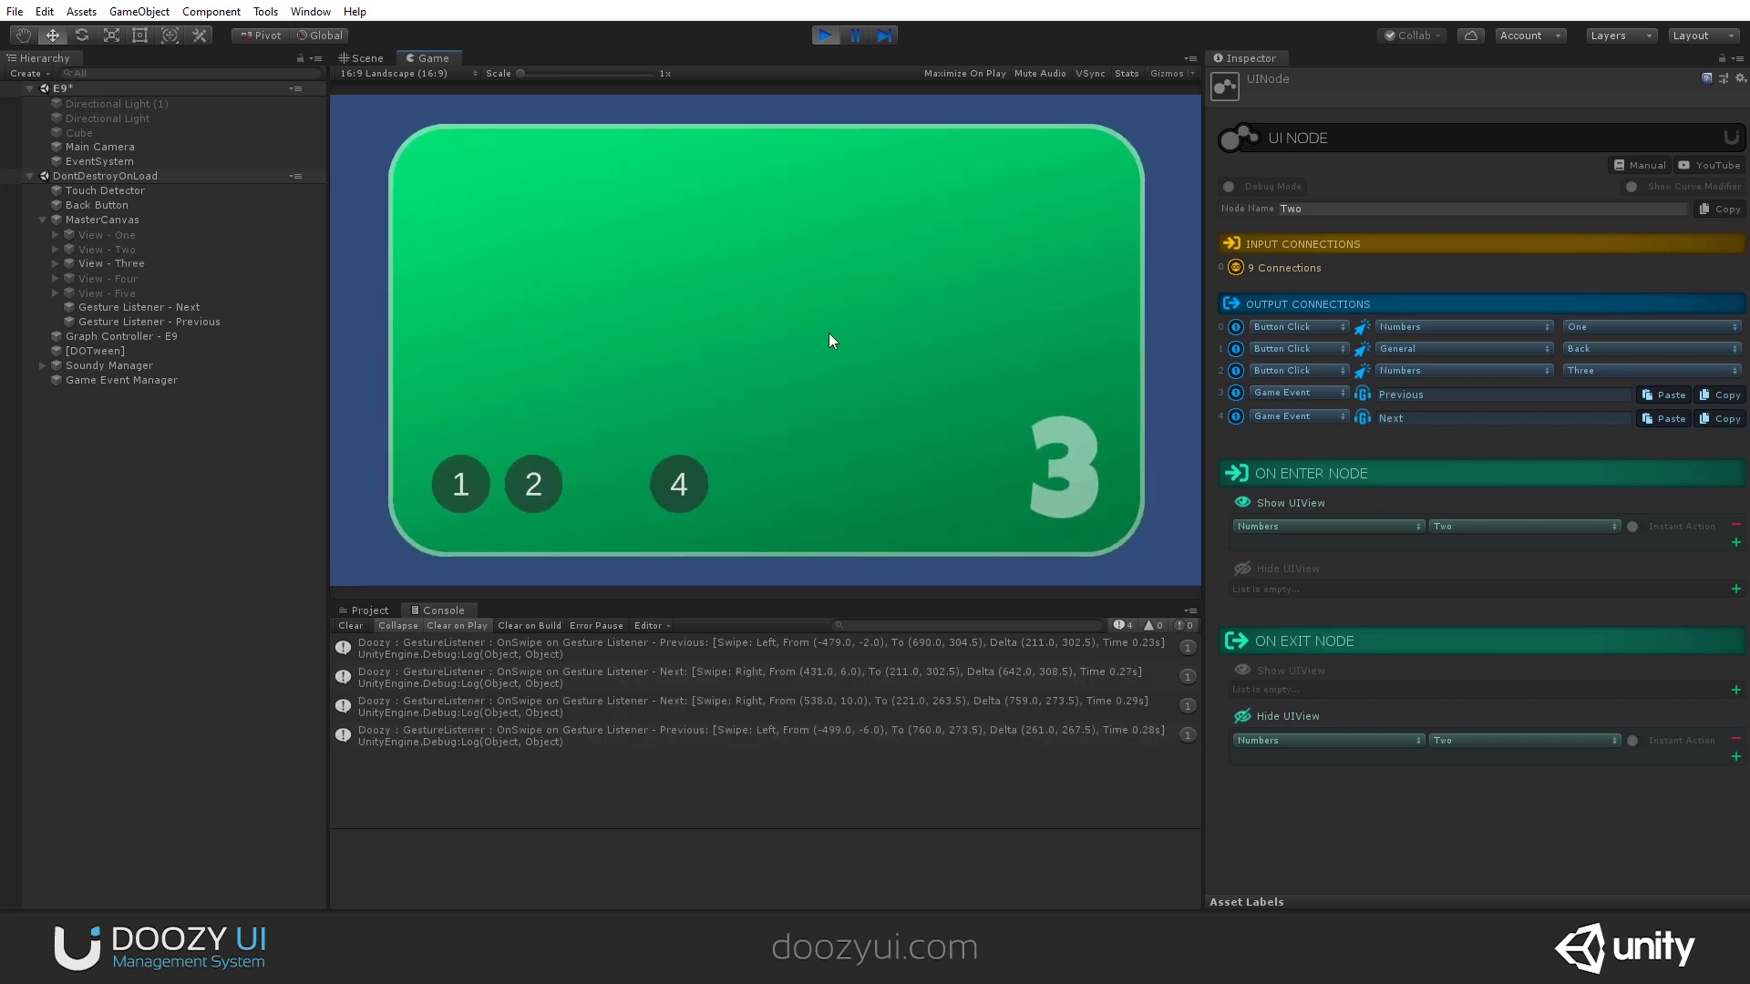
left_click(826, 35)
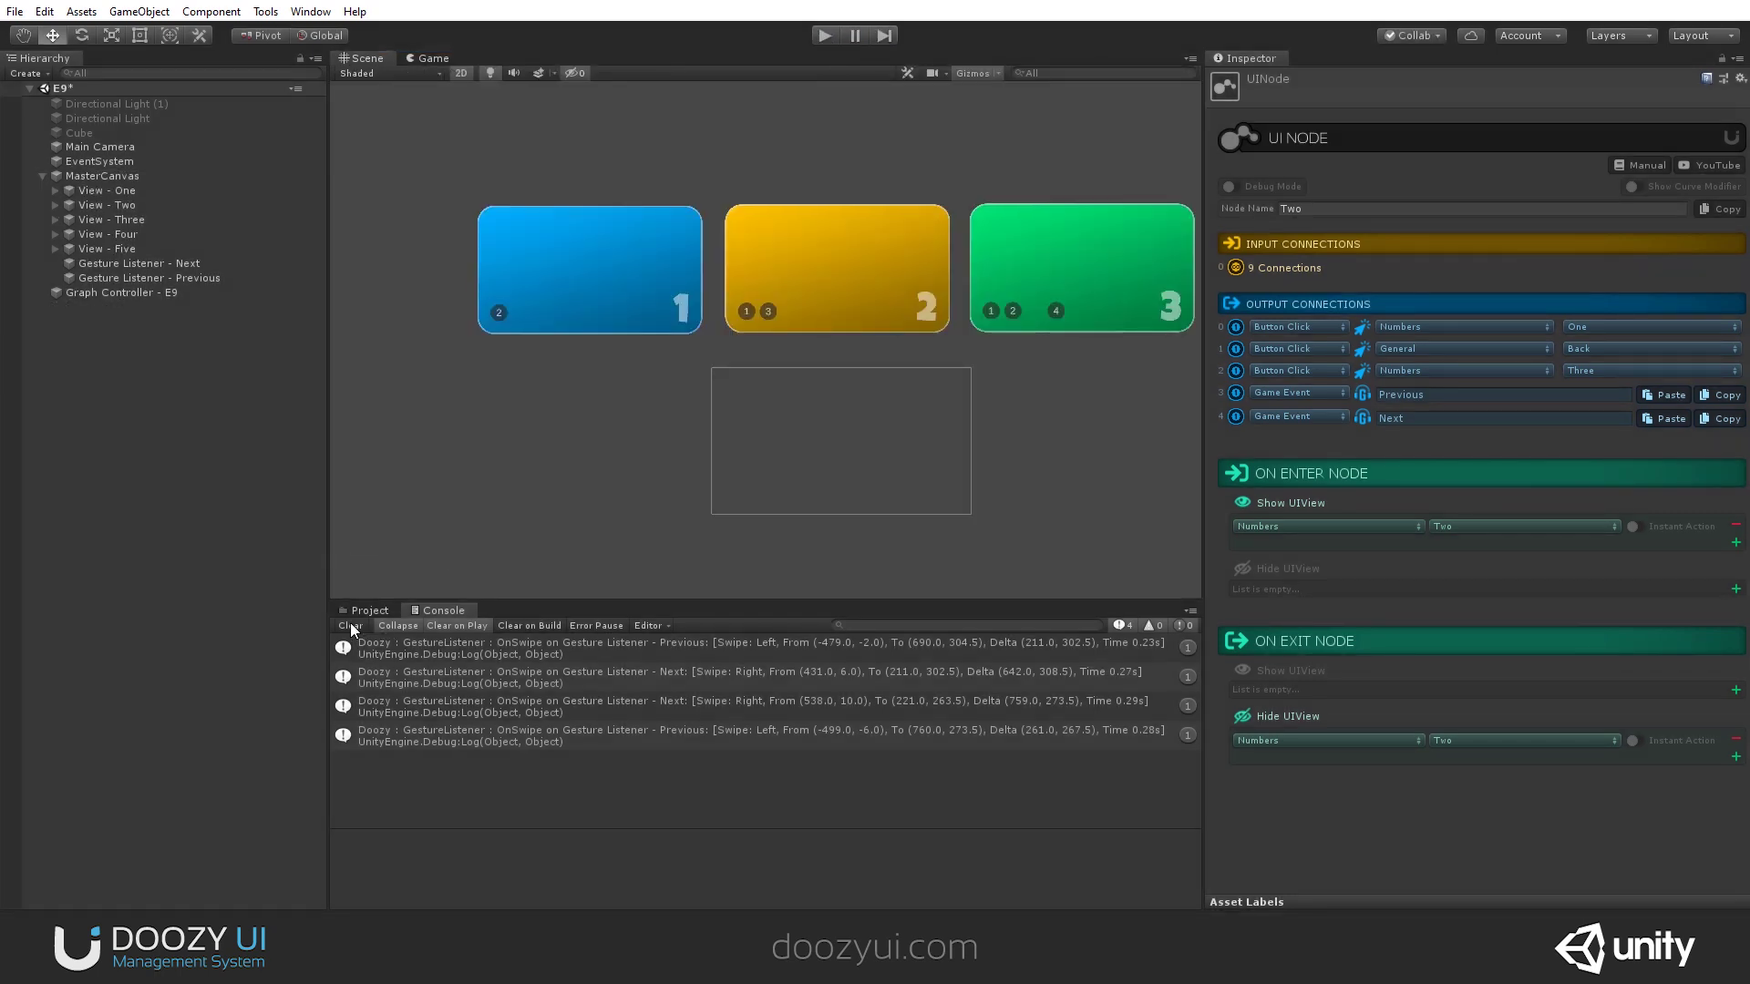
left_click(350, 625)
Disable Debug Mode on both the Next and Previous Gesture Listeners together.
left_click(137, 263)
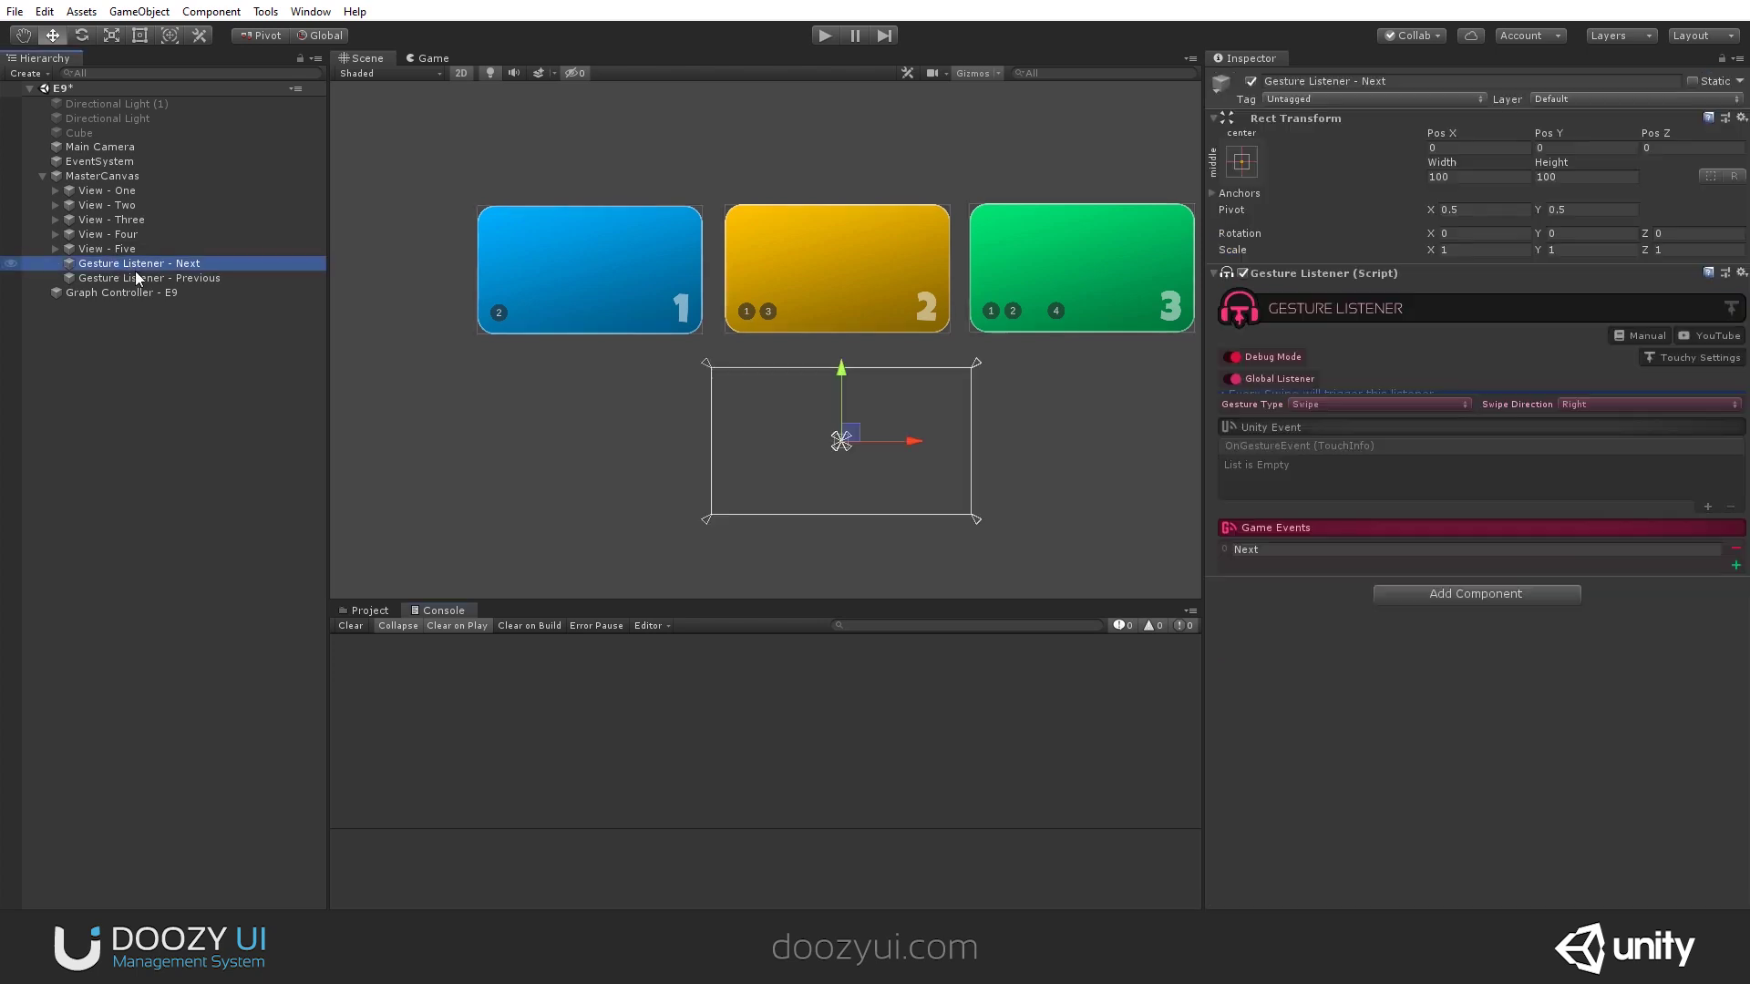
left_click(145, 278, "shift")
left_click(1238, 359)
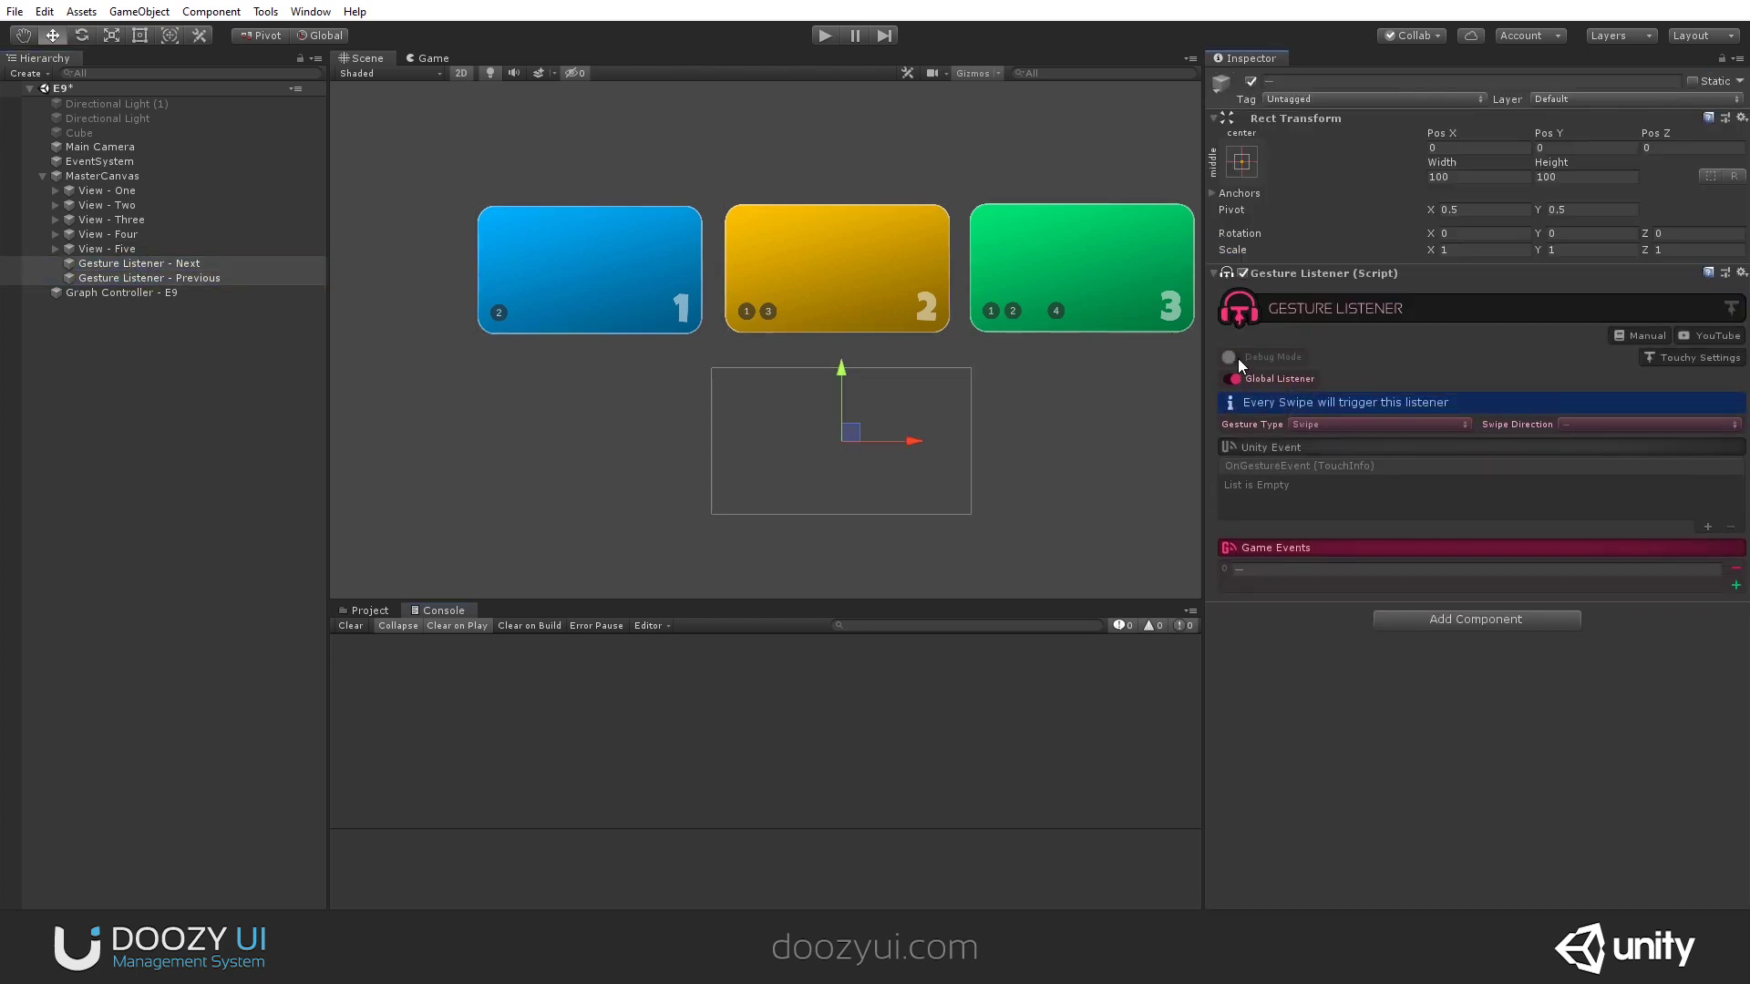
Add a Game Event output named "Previous" to node Three and connect it to node Two.
left_click(243, 413)
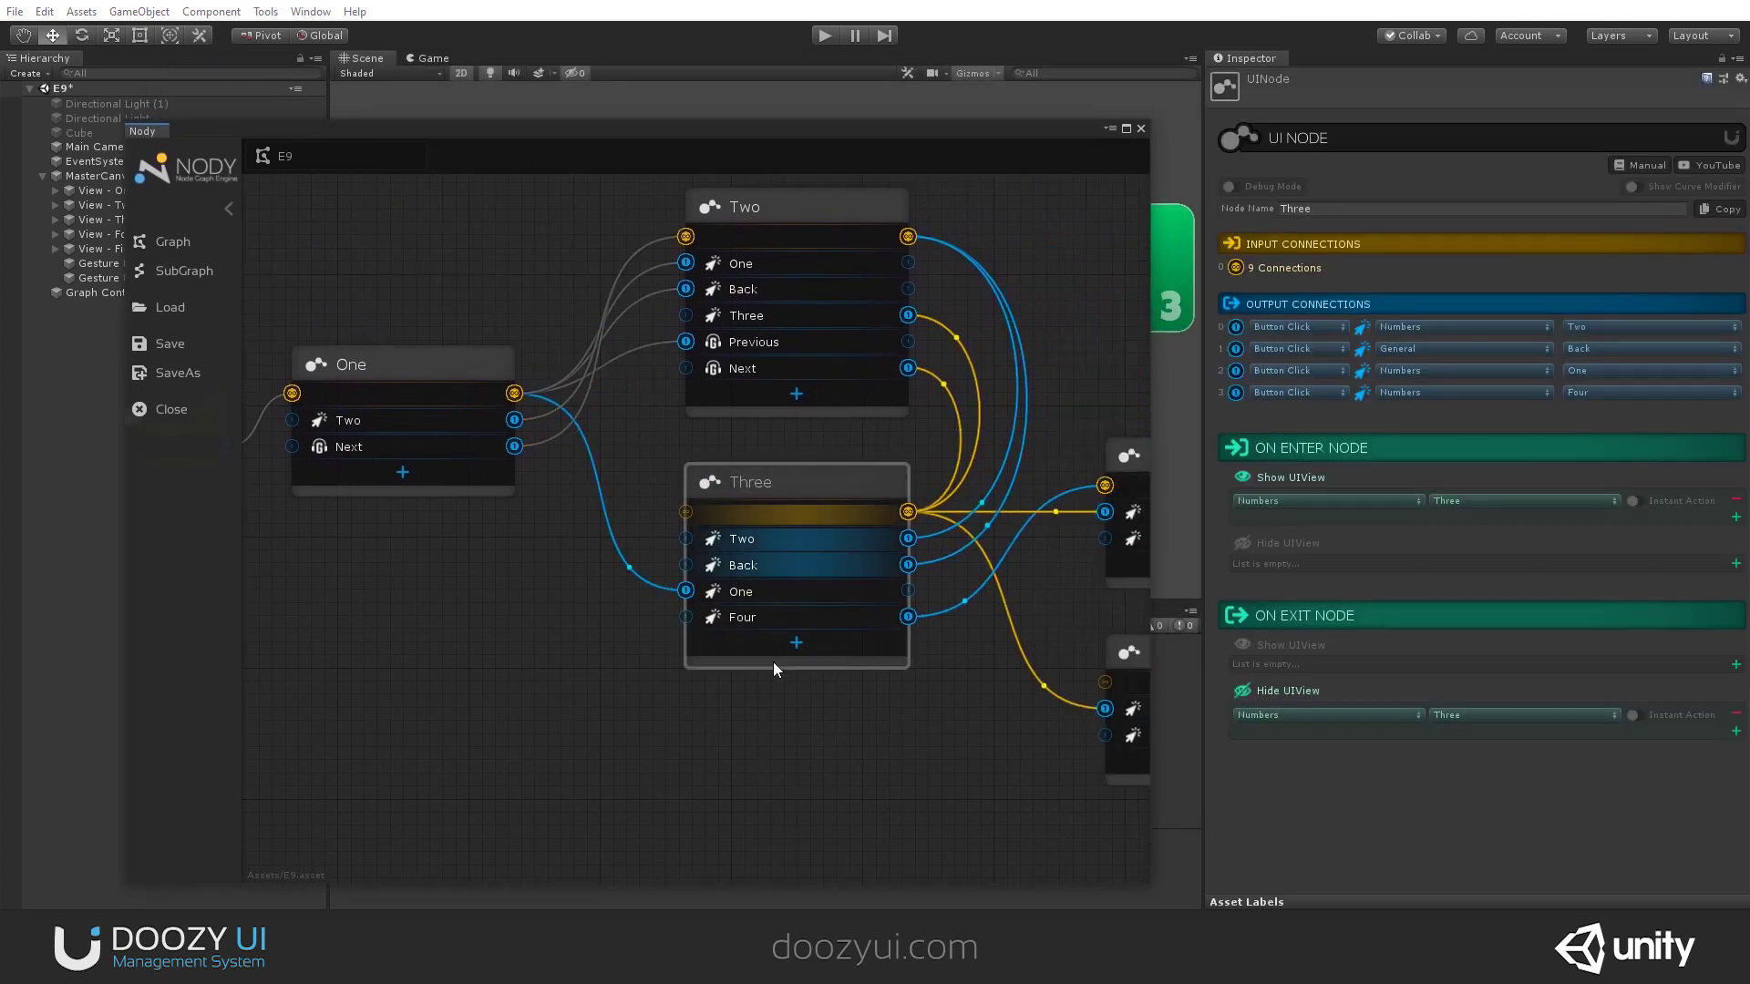
left_click(796, 643)
left_click(1286, 415)
left_click(1285, 497)
left_click(1450, 418)
type("Prevuous")
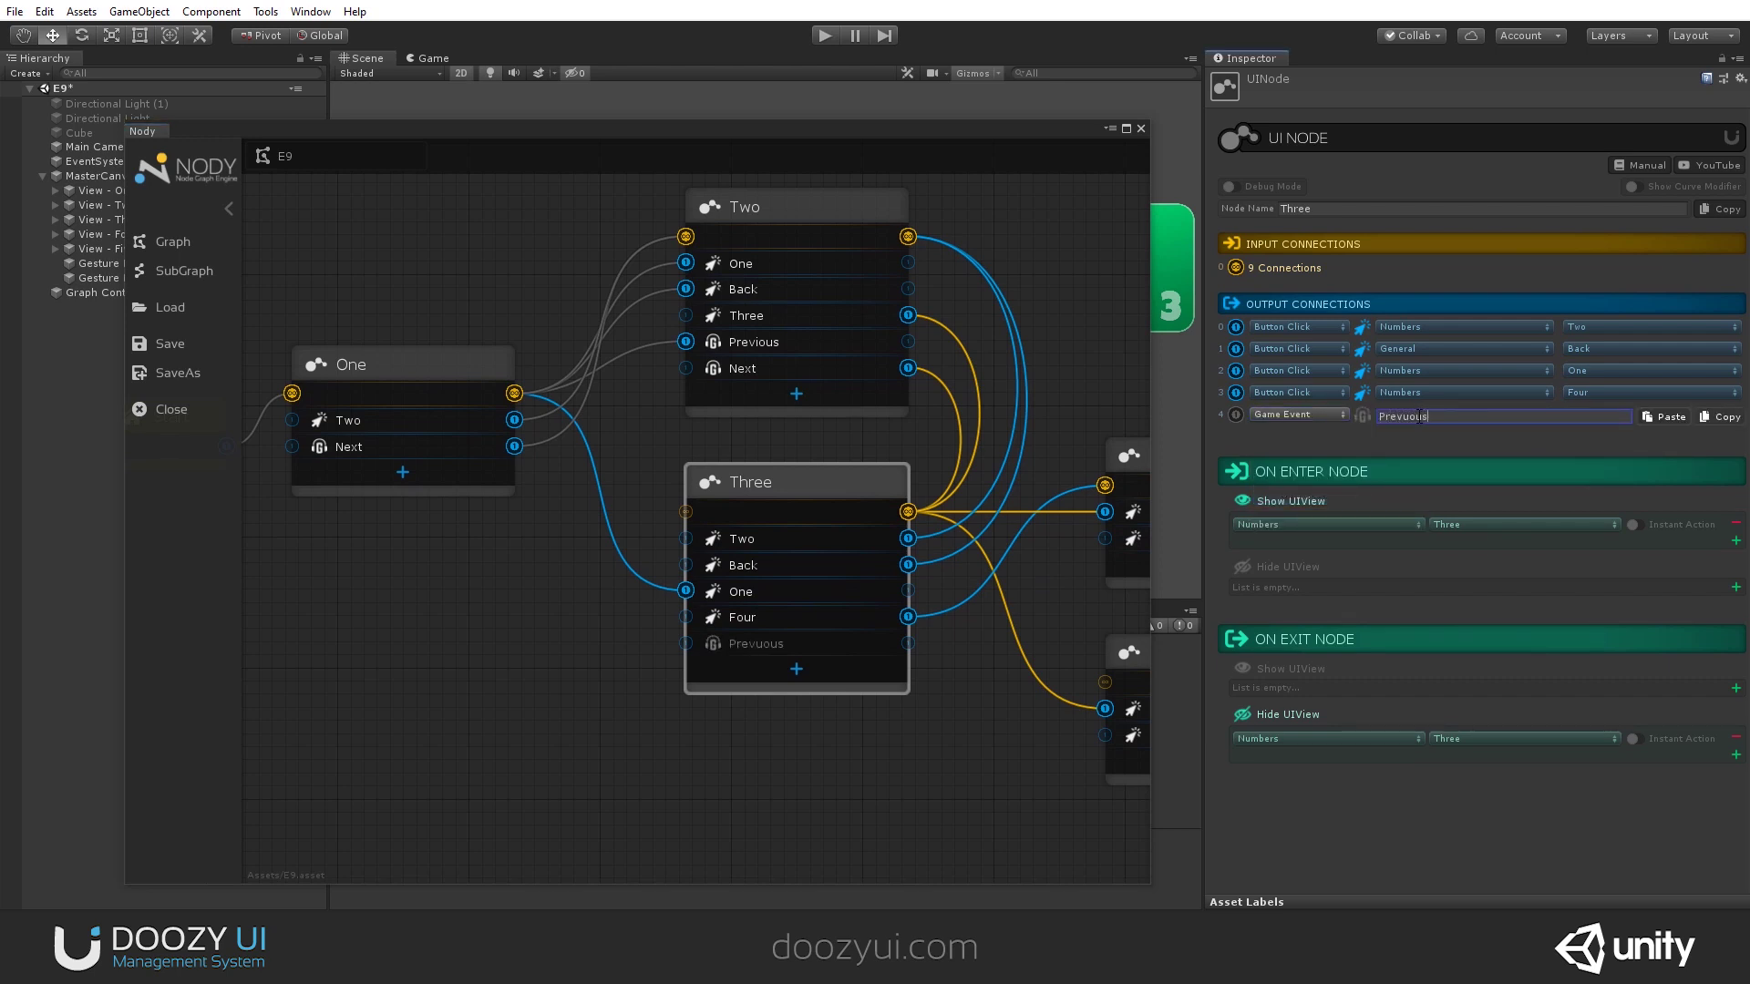
key("BackSpace")
key("BackSpace")
key("BackSpace")
key("BackSpace")
type("ious")
left_click_drag(796, 642, 824, 230)
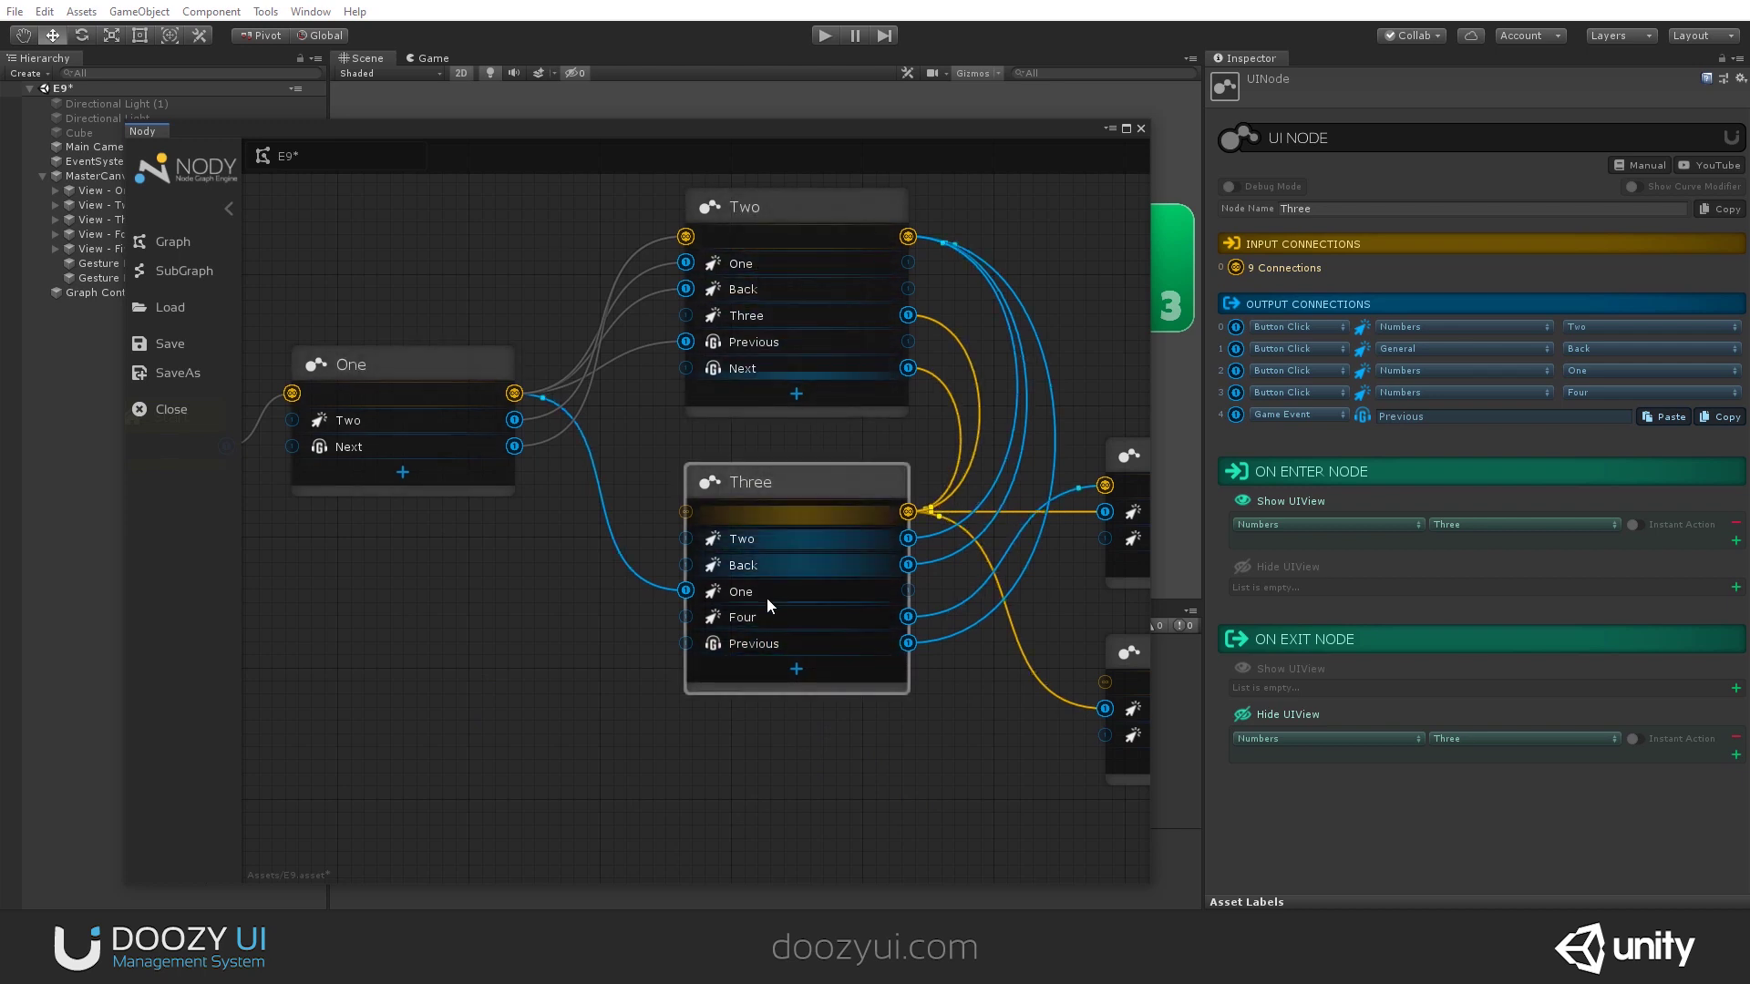
Reposition the Nody window so that it uncovers the view area while keeping the graph nodes in sight.
left_click_drag(215, 120, 278, 415)
scroll(556, 577, "down", 3)
middle_click_drag(666, 687, 762, 669)
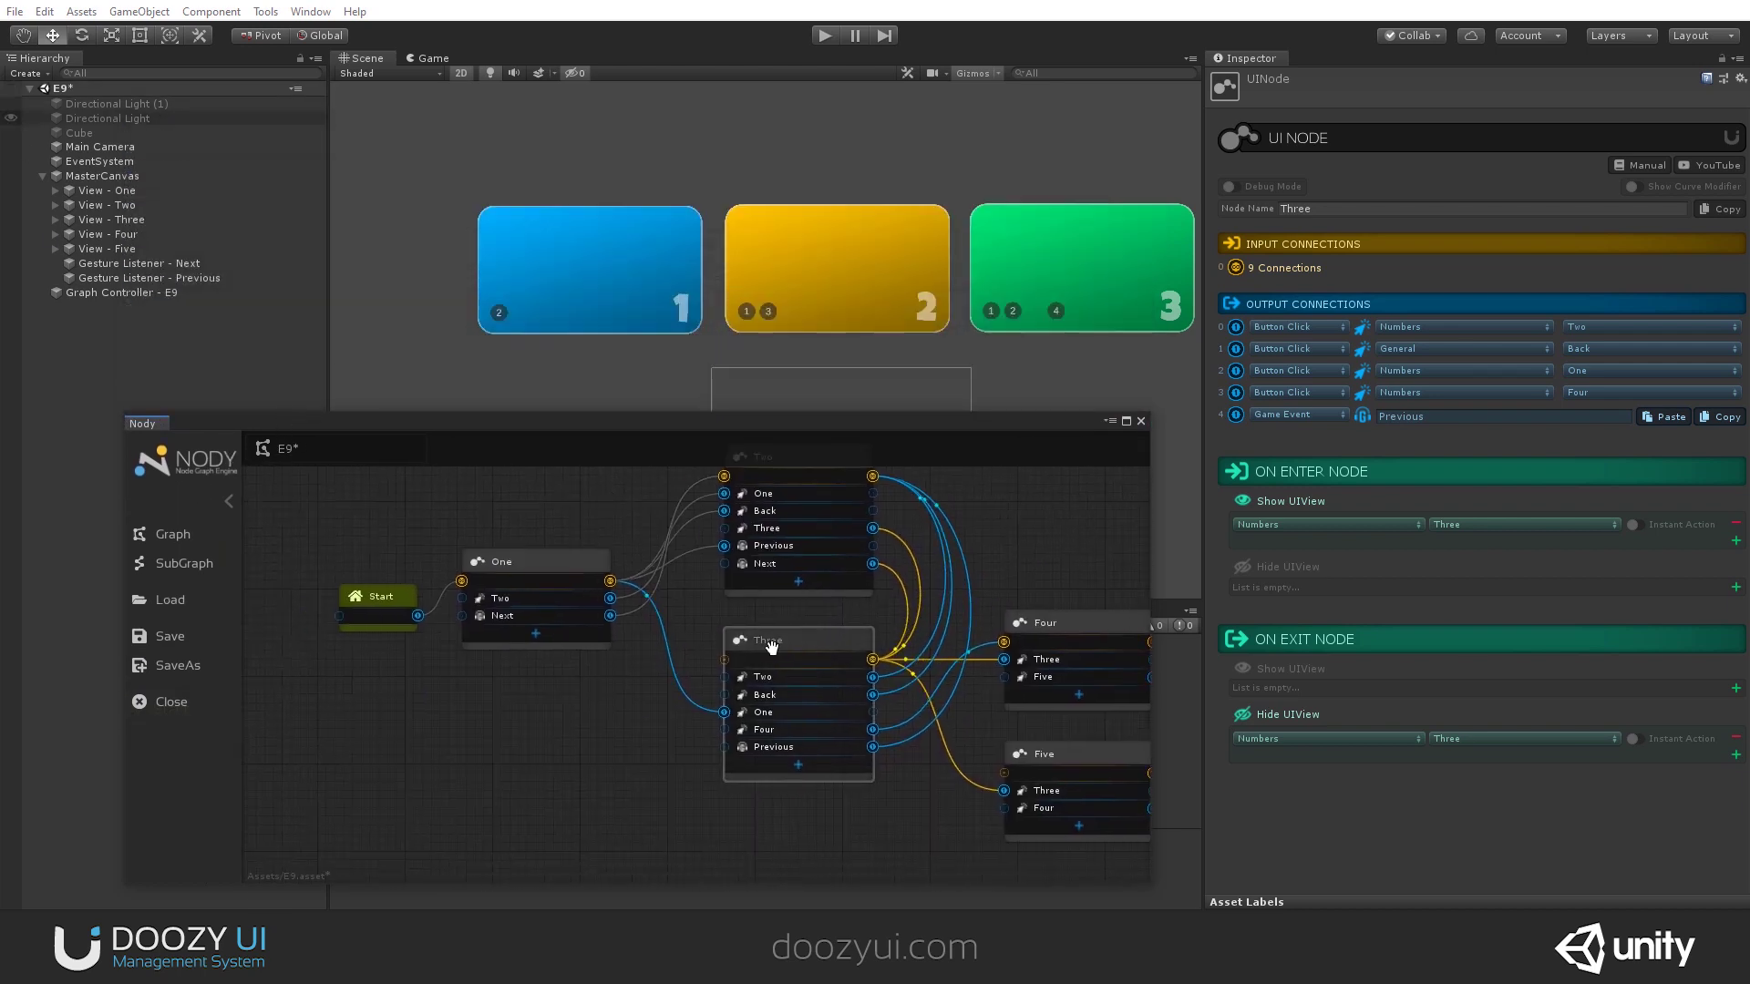
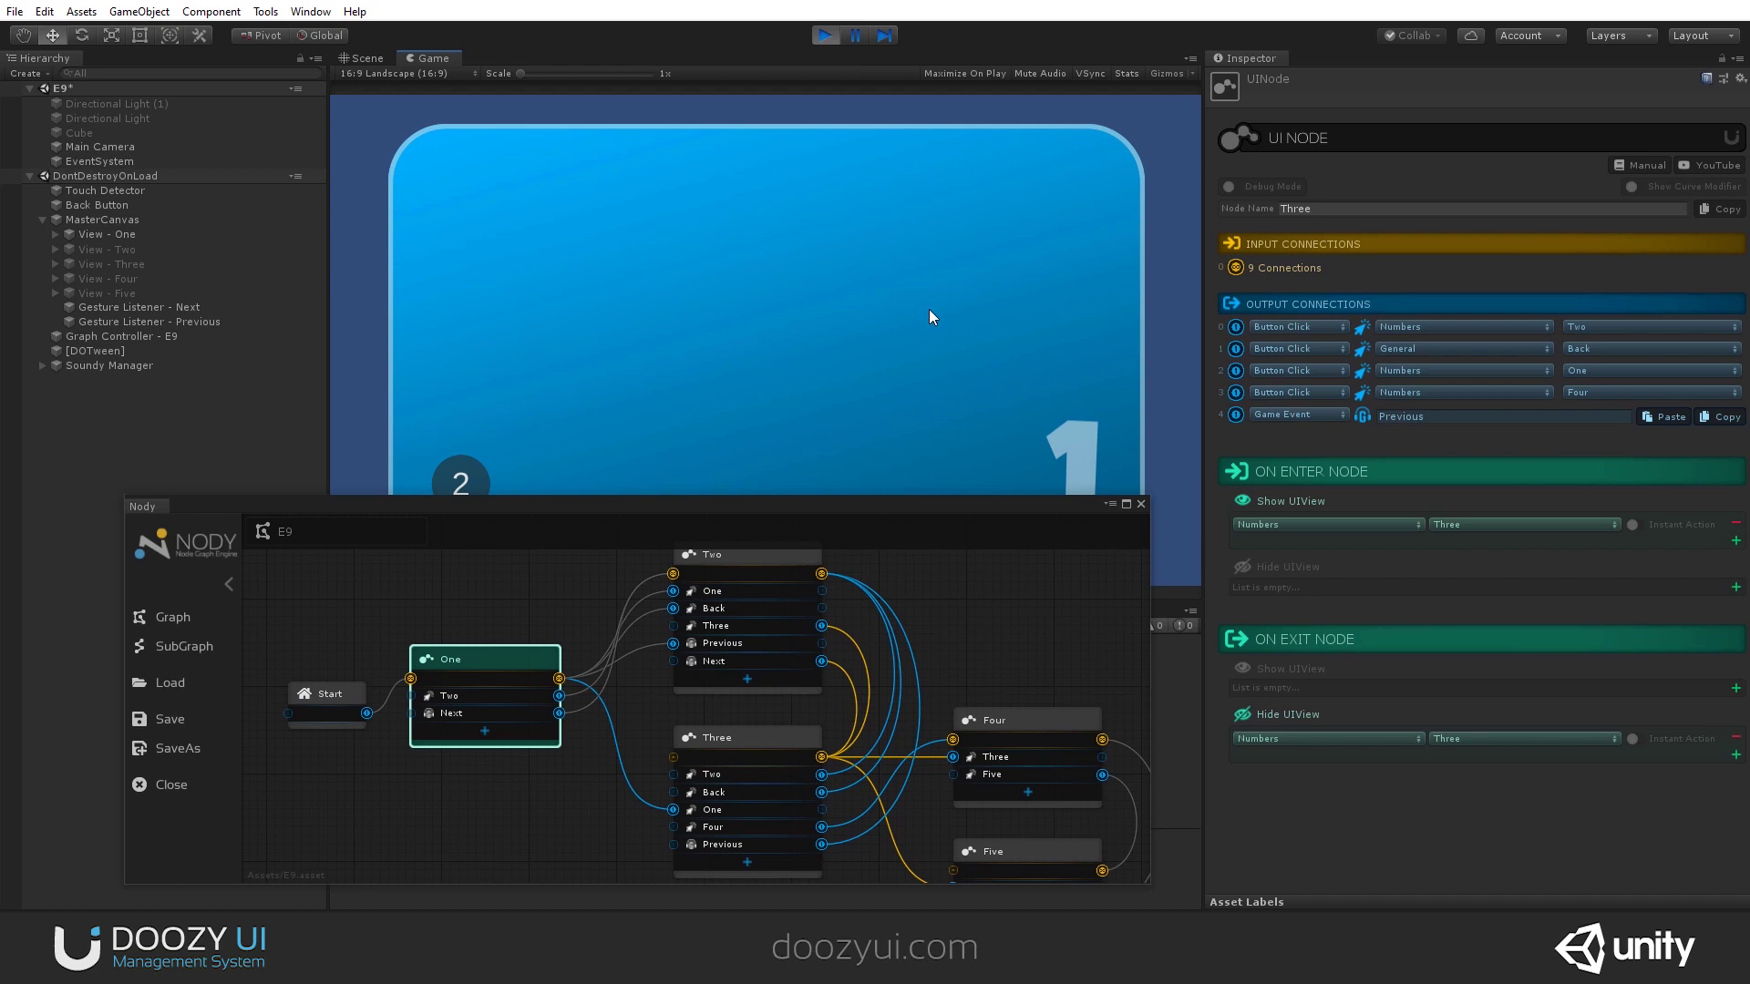
Exit play mode and set Swipe Direction to Left on Gesture Listener - Next and Right on Gesture Listener - Previous, checking both listeners' settings.
left_click(824, 35)
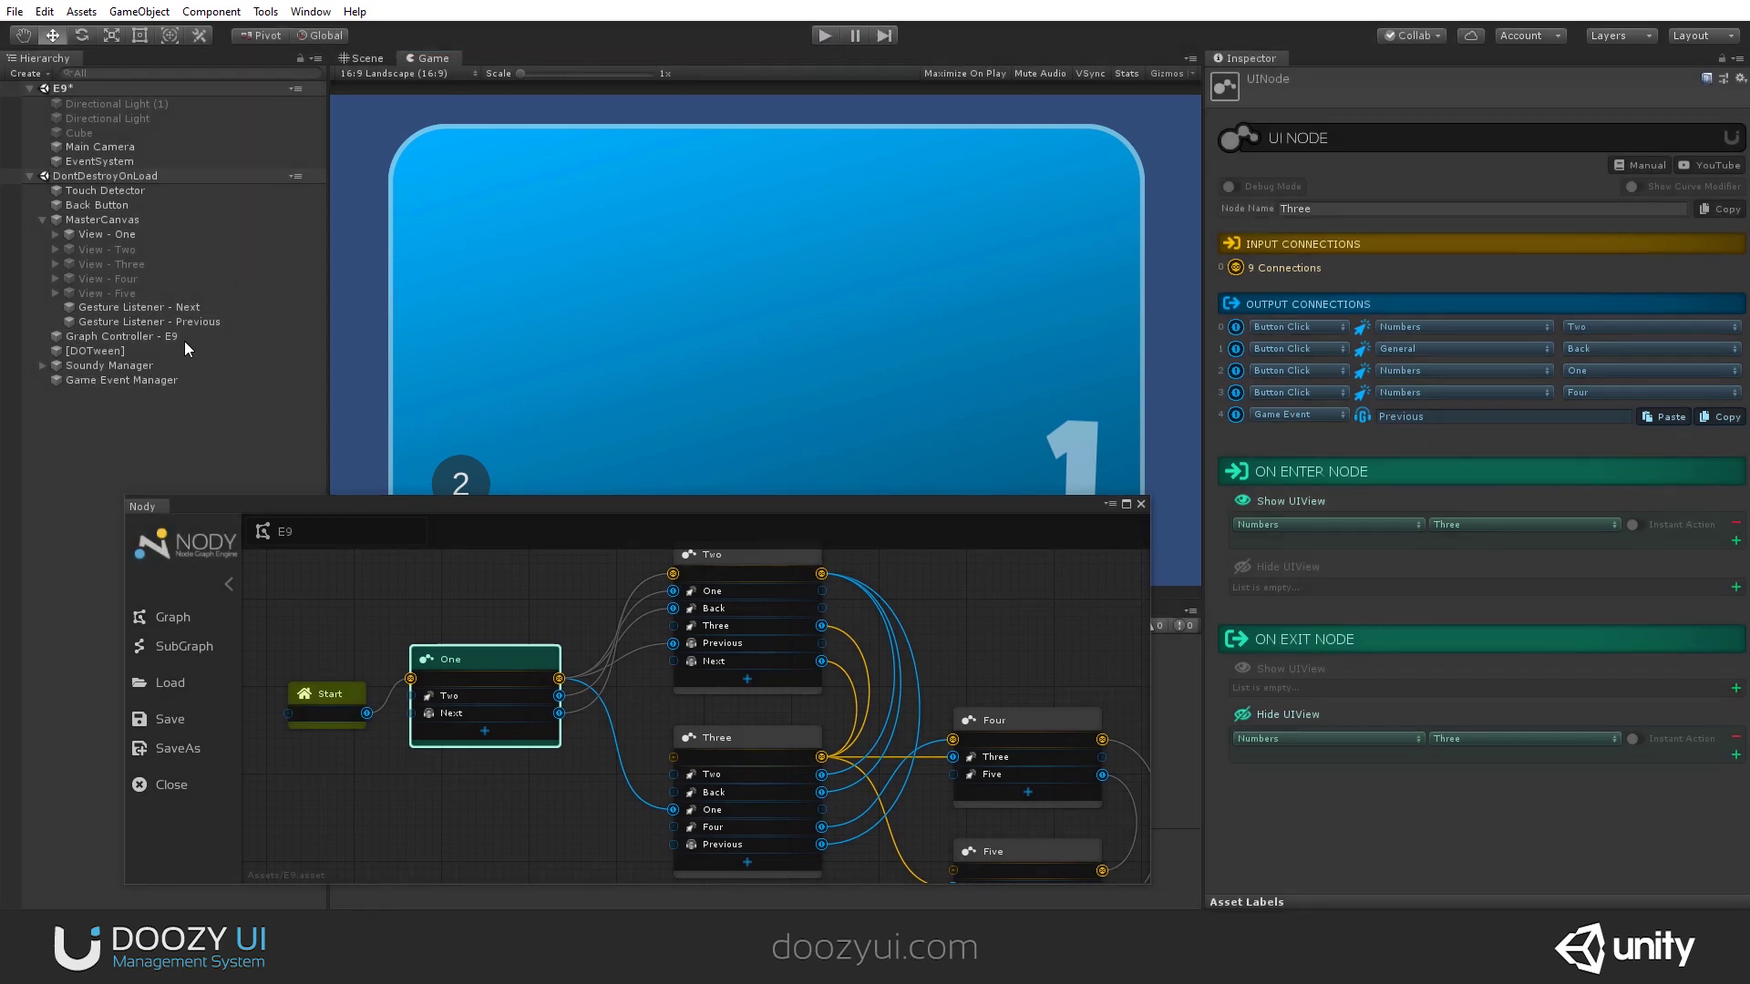
left_click(139, 263)
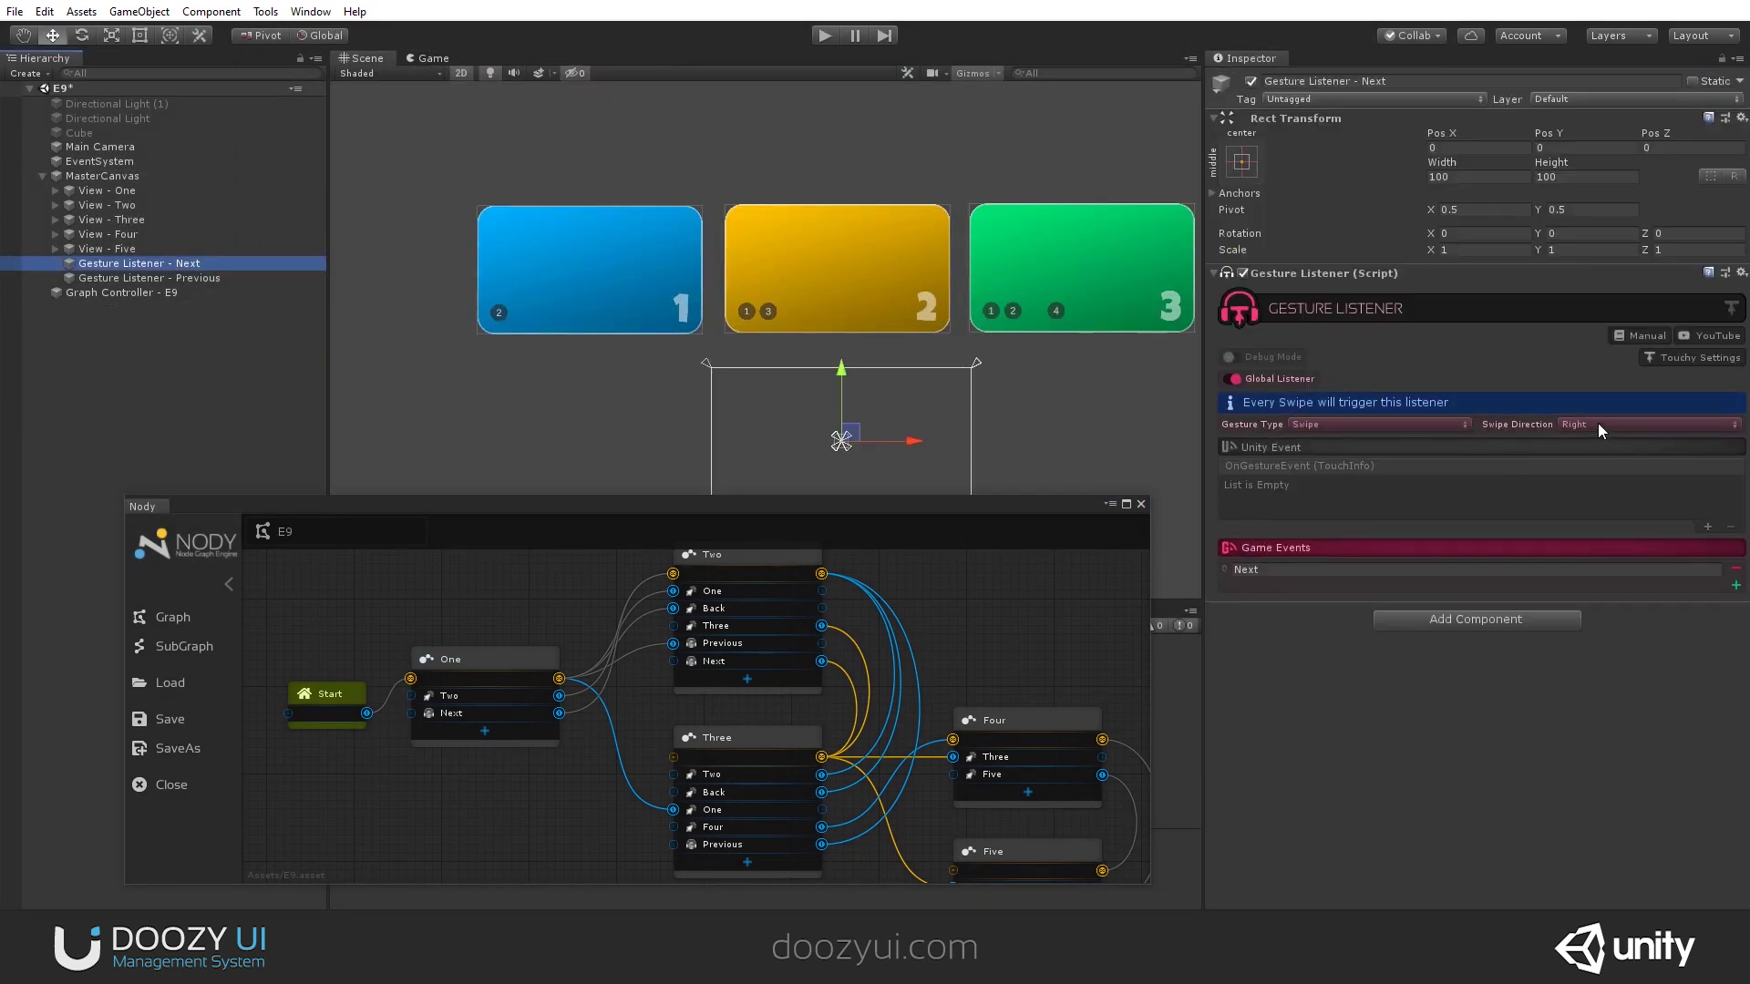
left_click(1599, 425)
left_click(1609, 525)
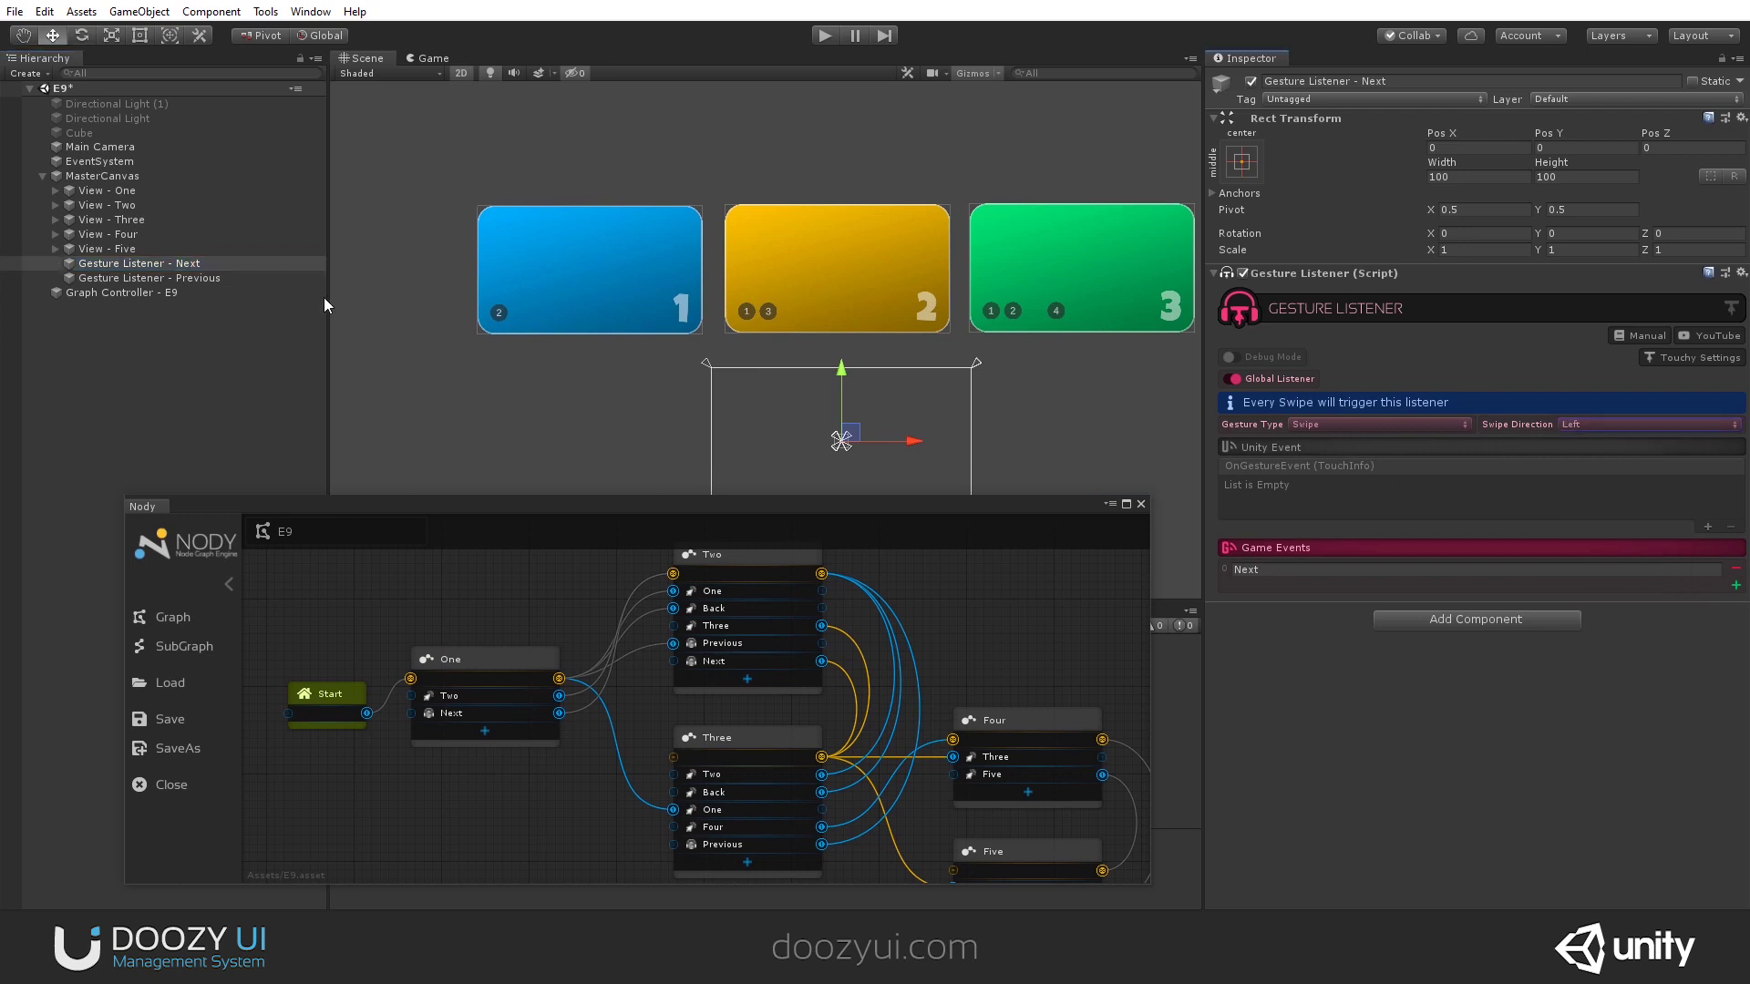
left_click(182, 278)
left_click(1605, 425)
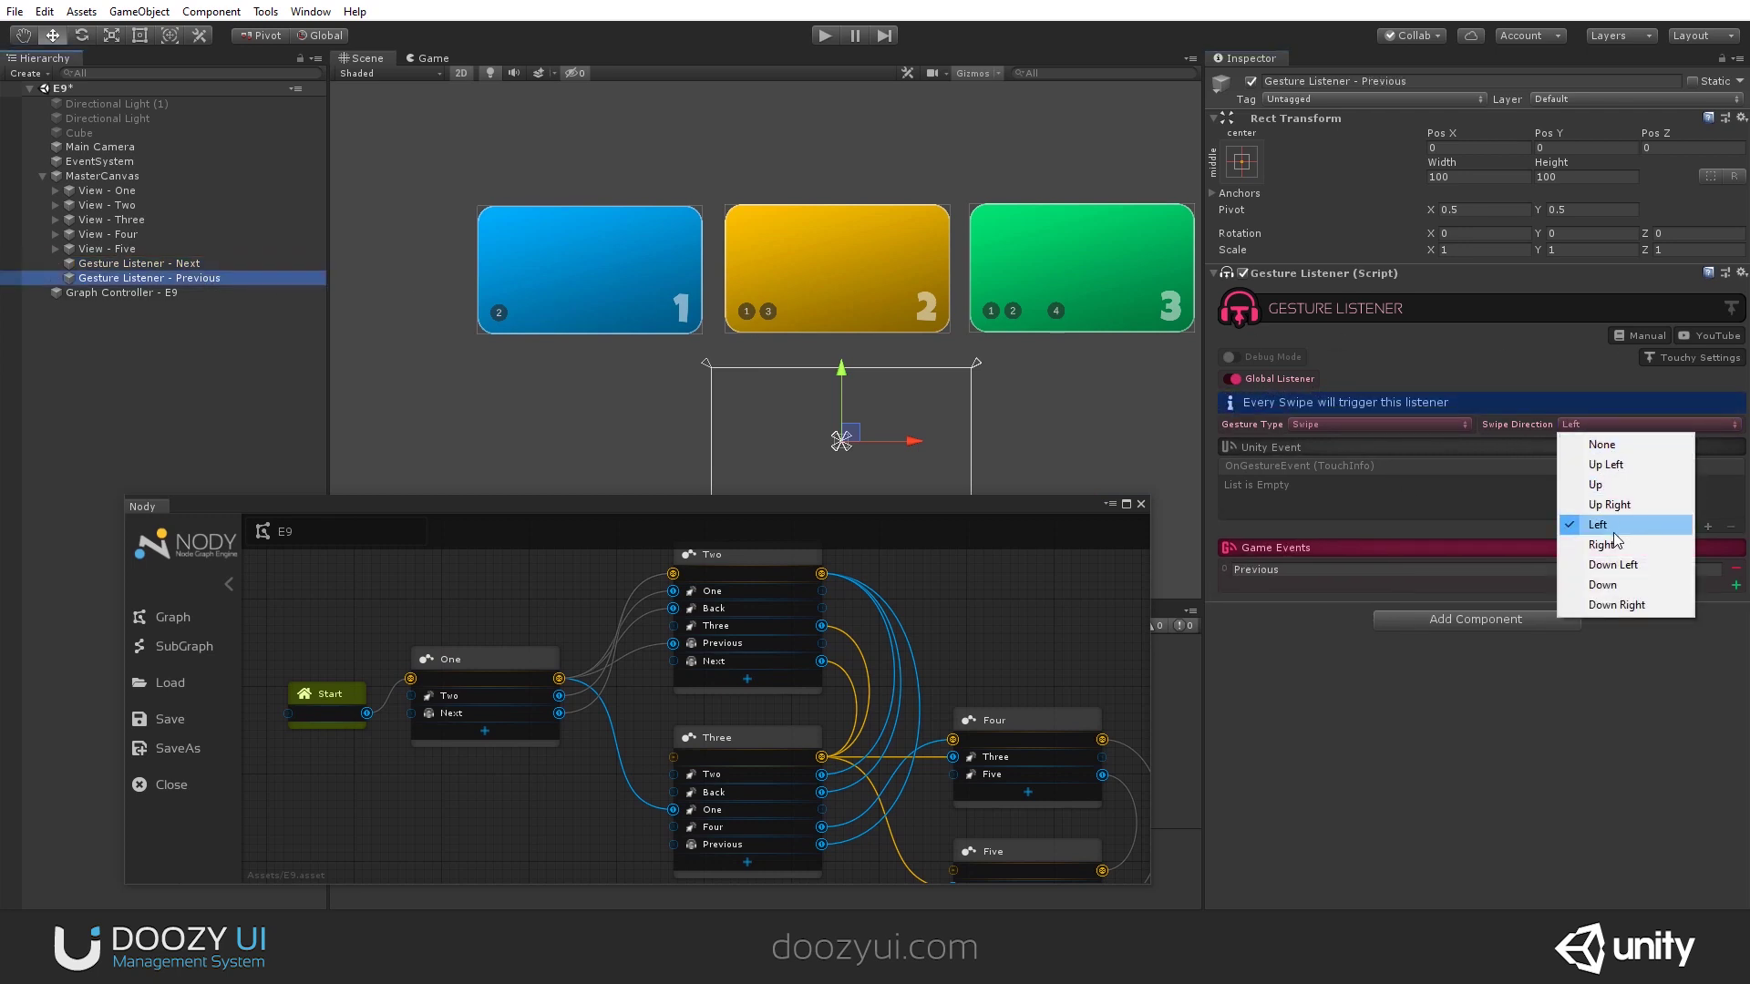
left_click(1607, 545)
left_click(208, 265)
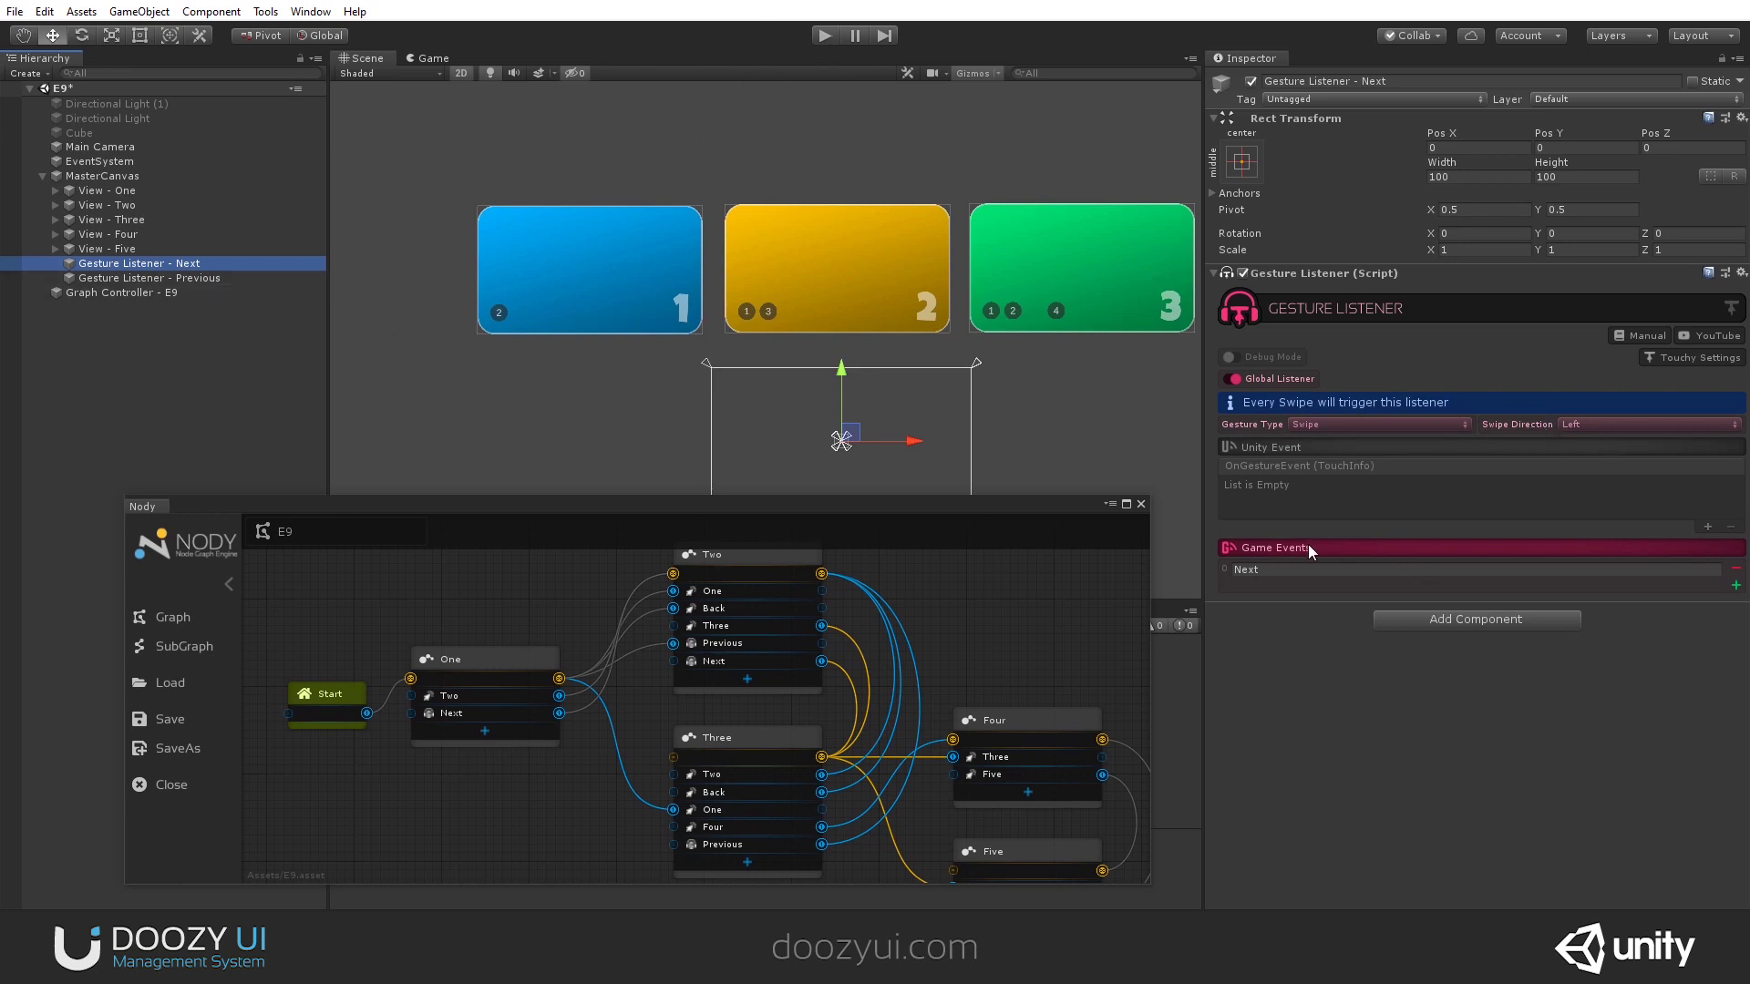
left_click(182, 278)
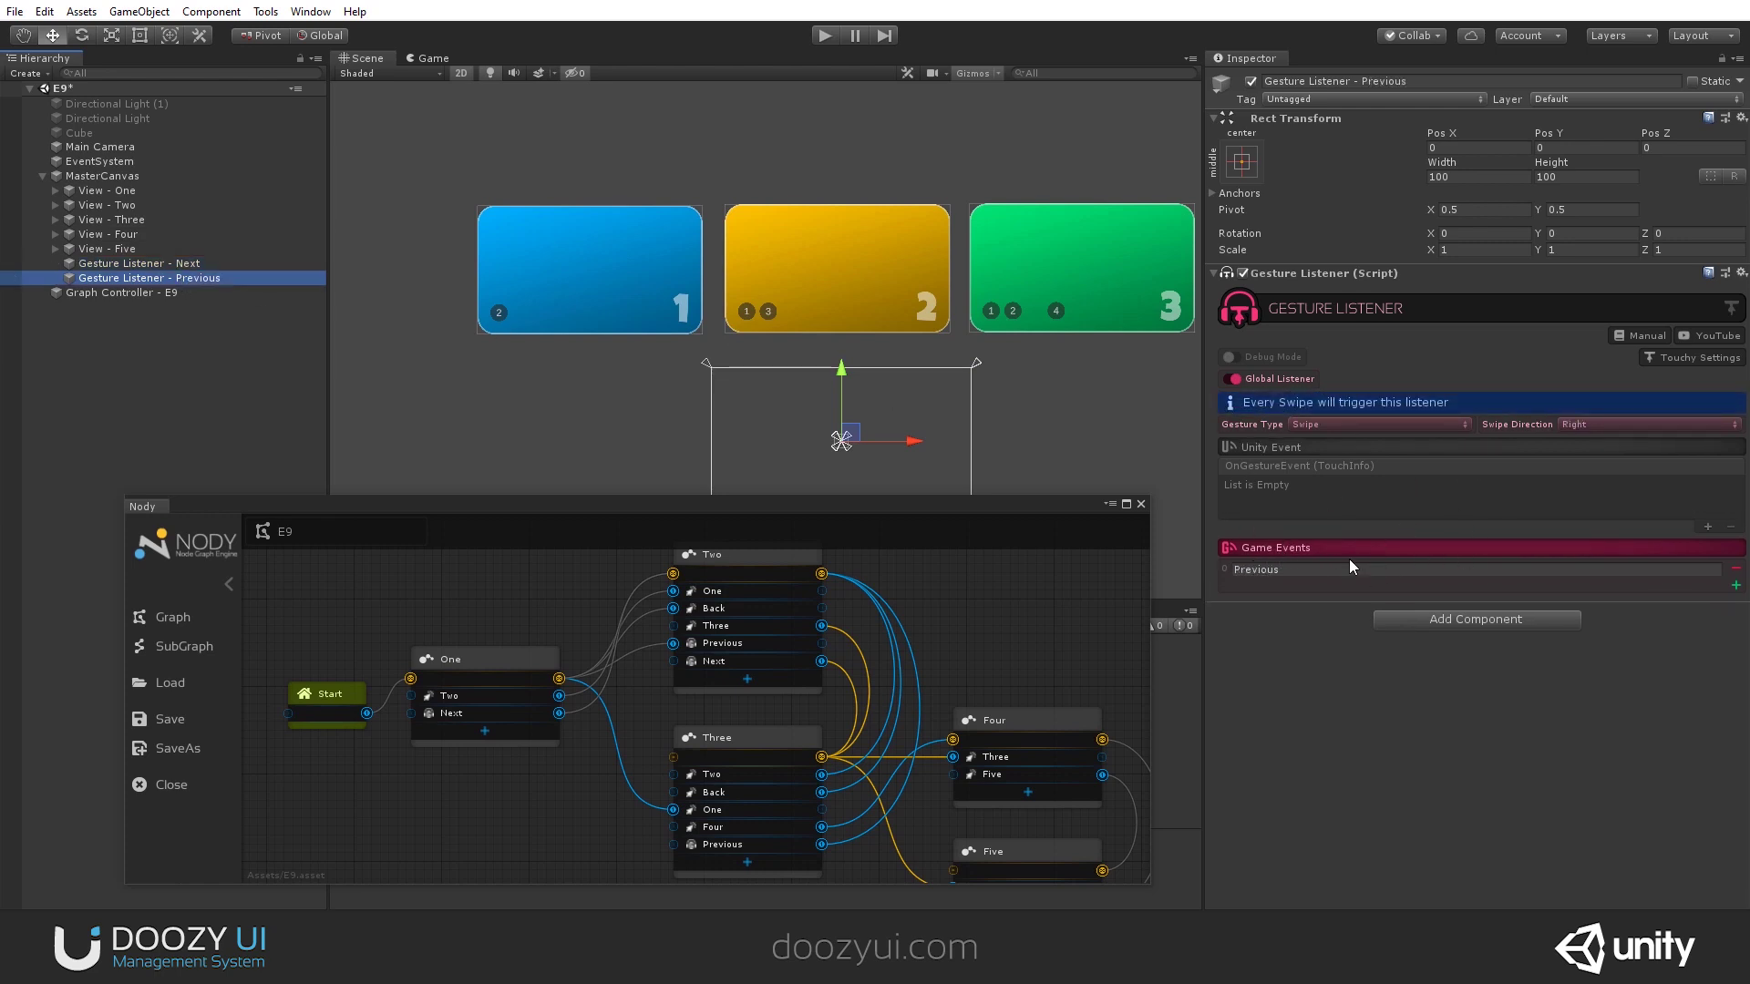
Enter play mode and swipe left and right across the game view, following the active nodes in the graph.
left_click(824, 34)
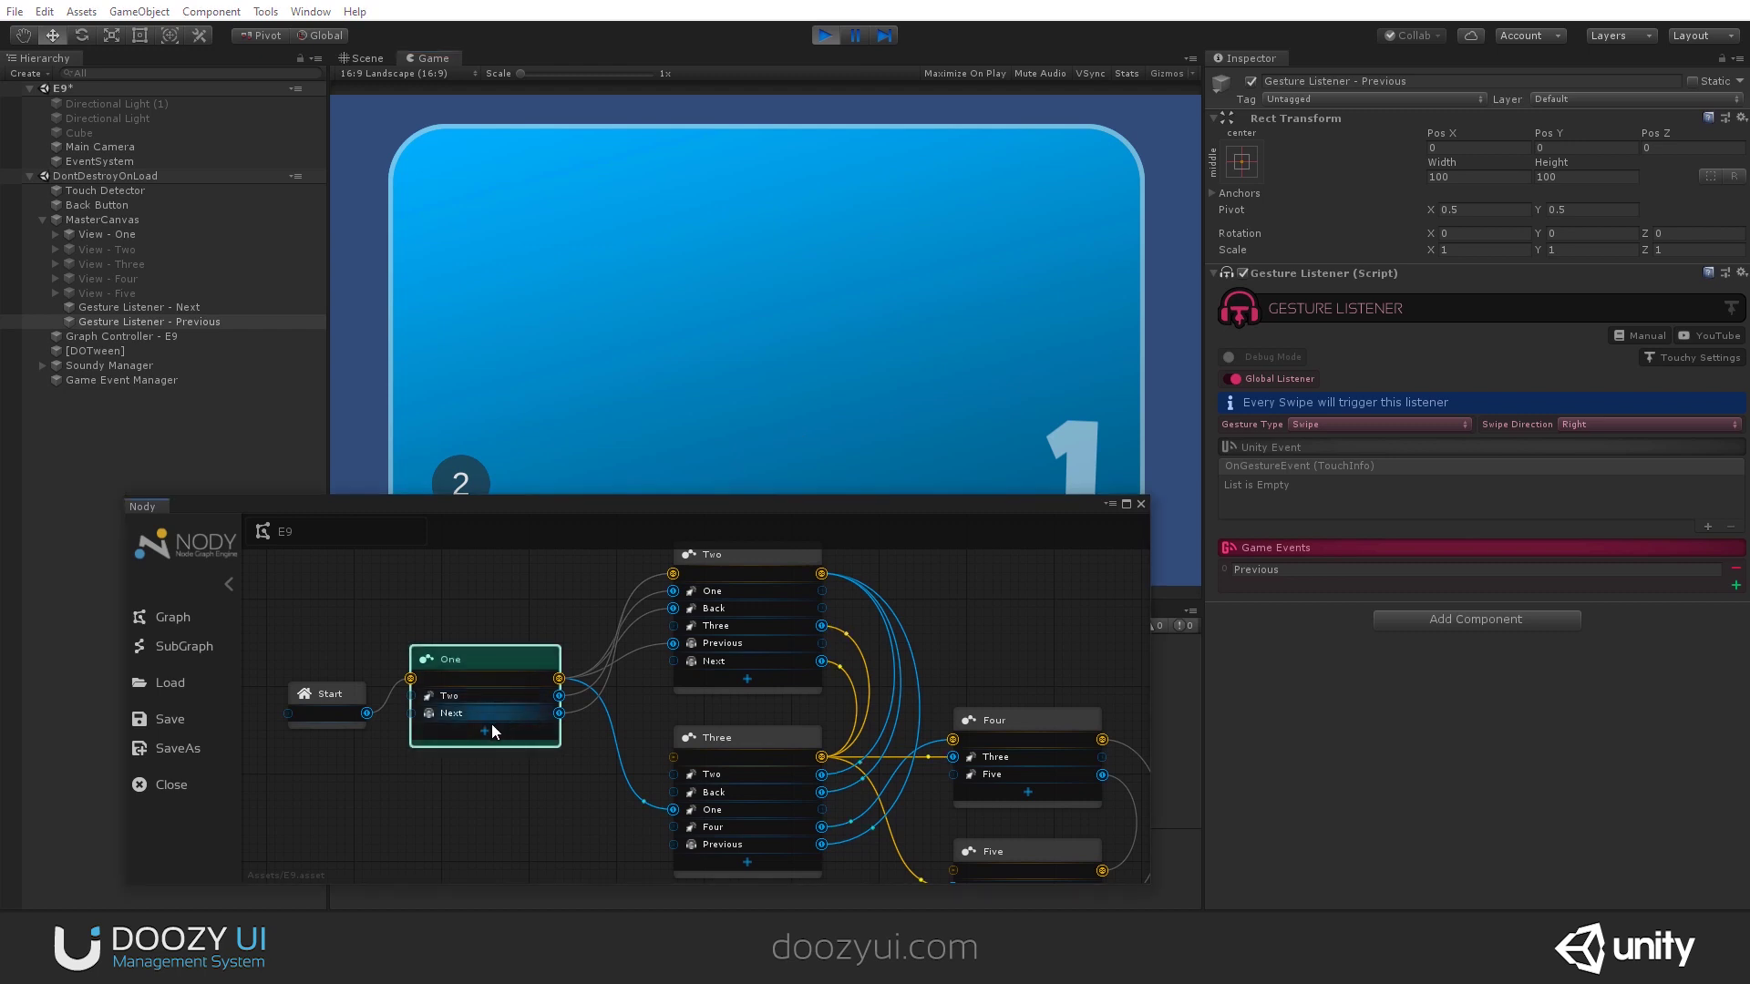
scroll(490, 724, "up", 2)
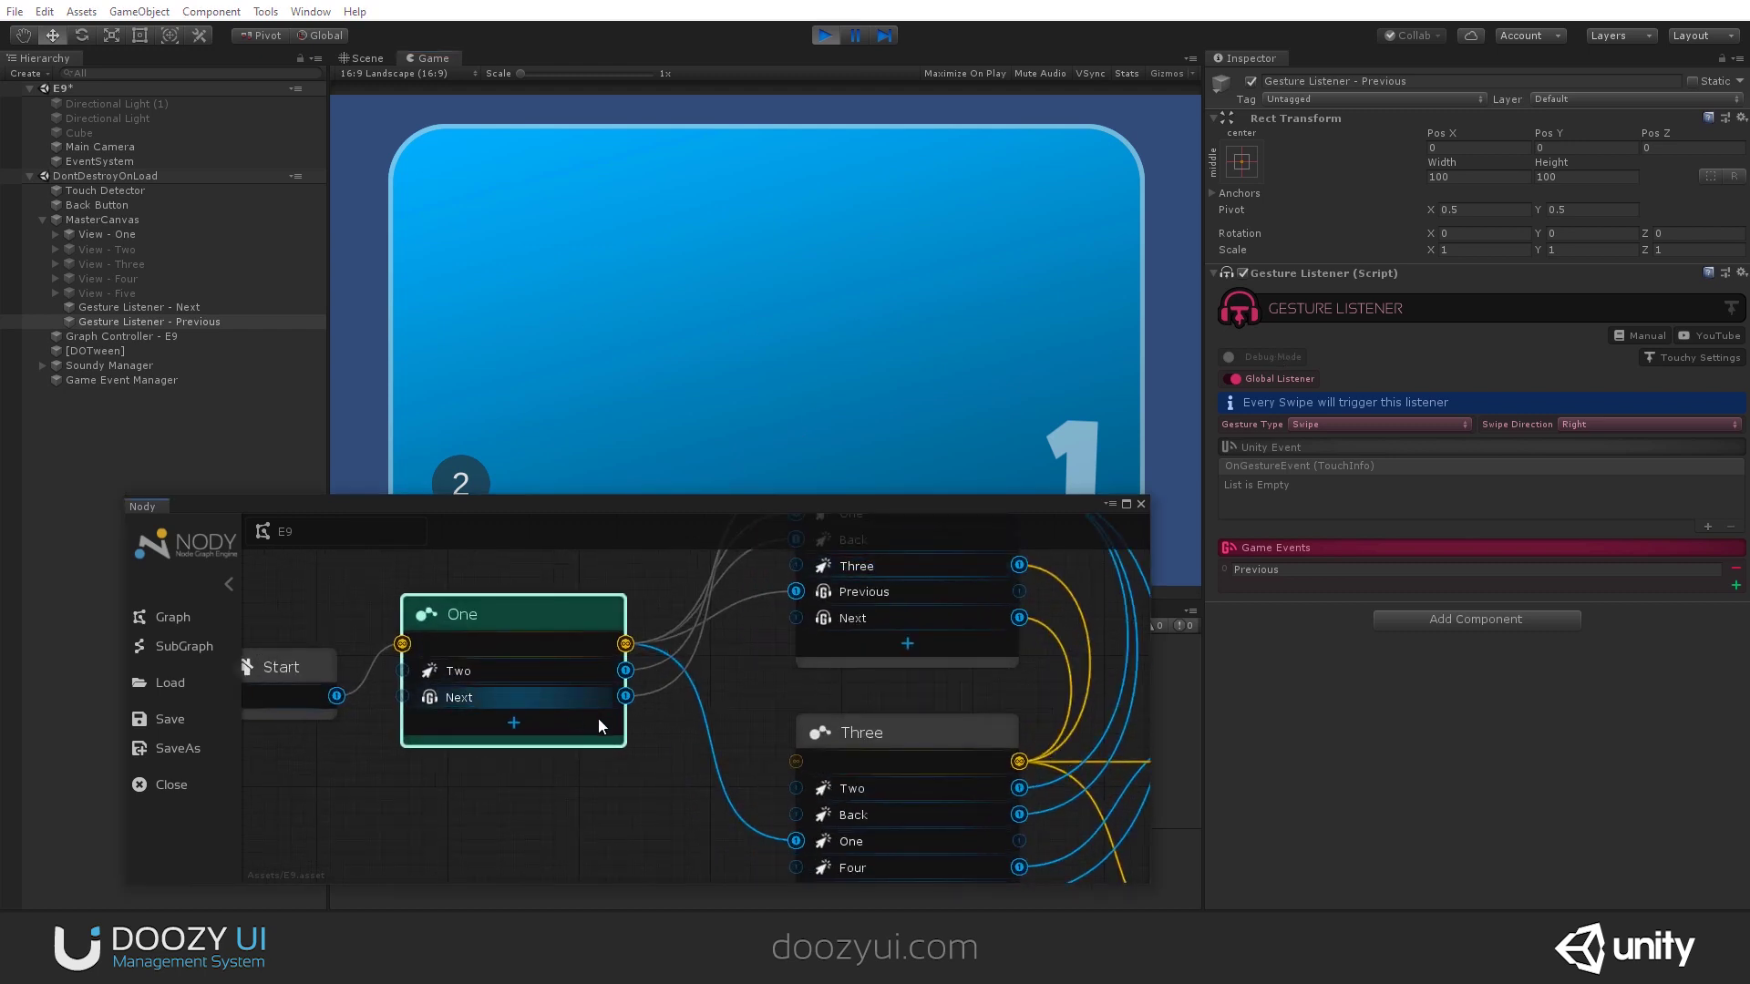
scroll(695, 633, "down", 1)
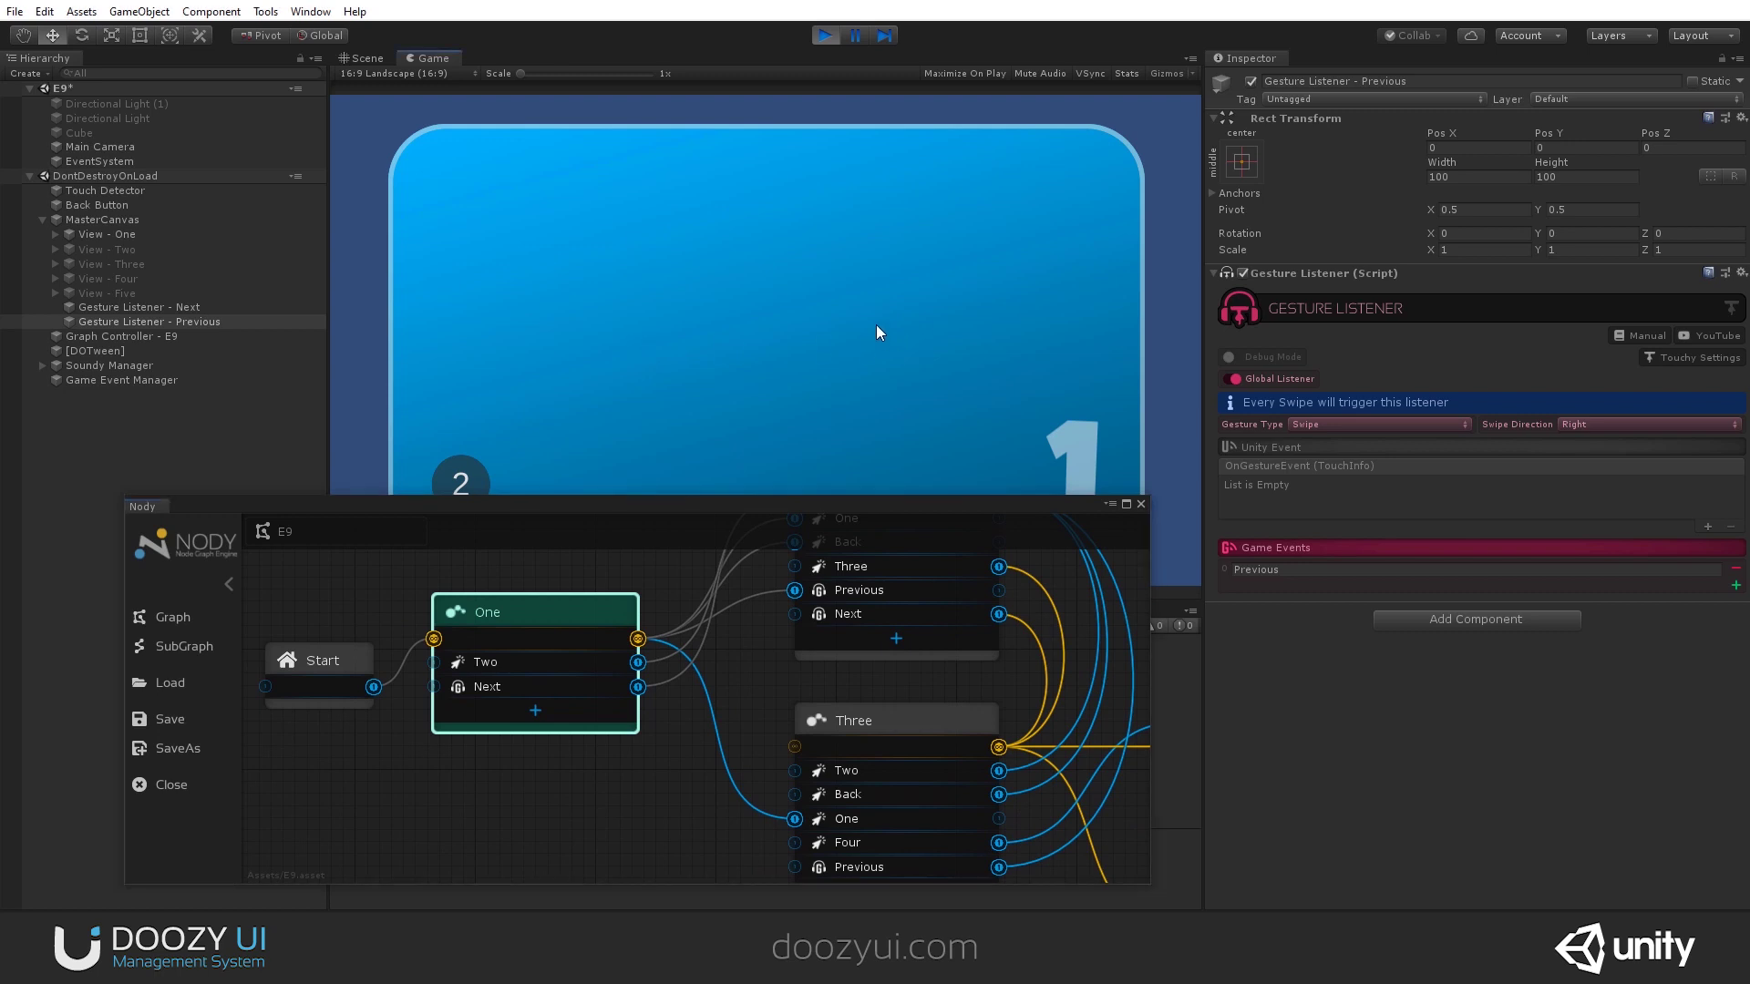
left_click_drag(852, 330, 445, 310)
left_click_drag(702, 344, 886, 356)
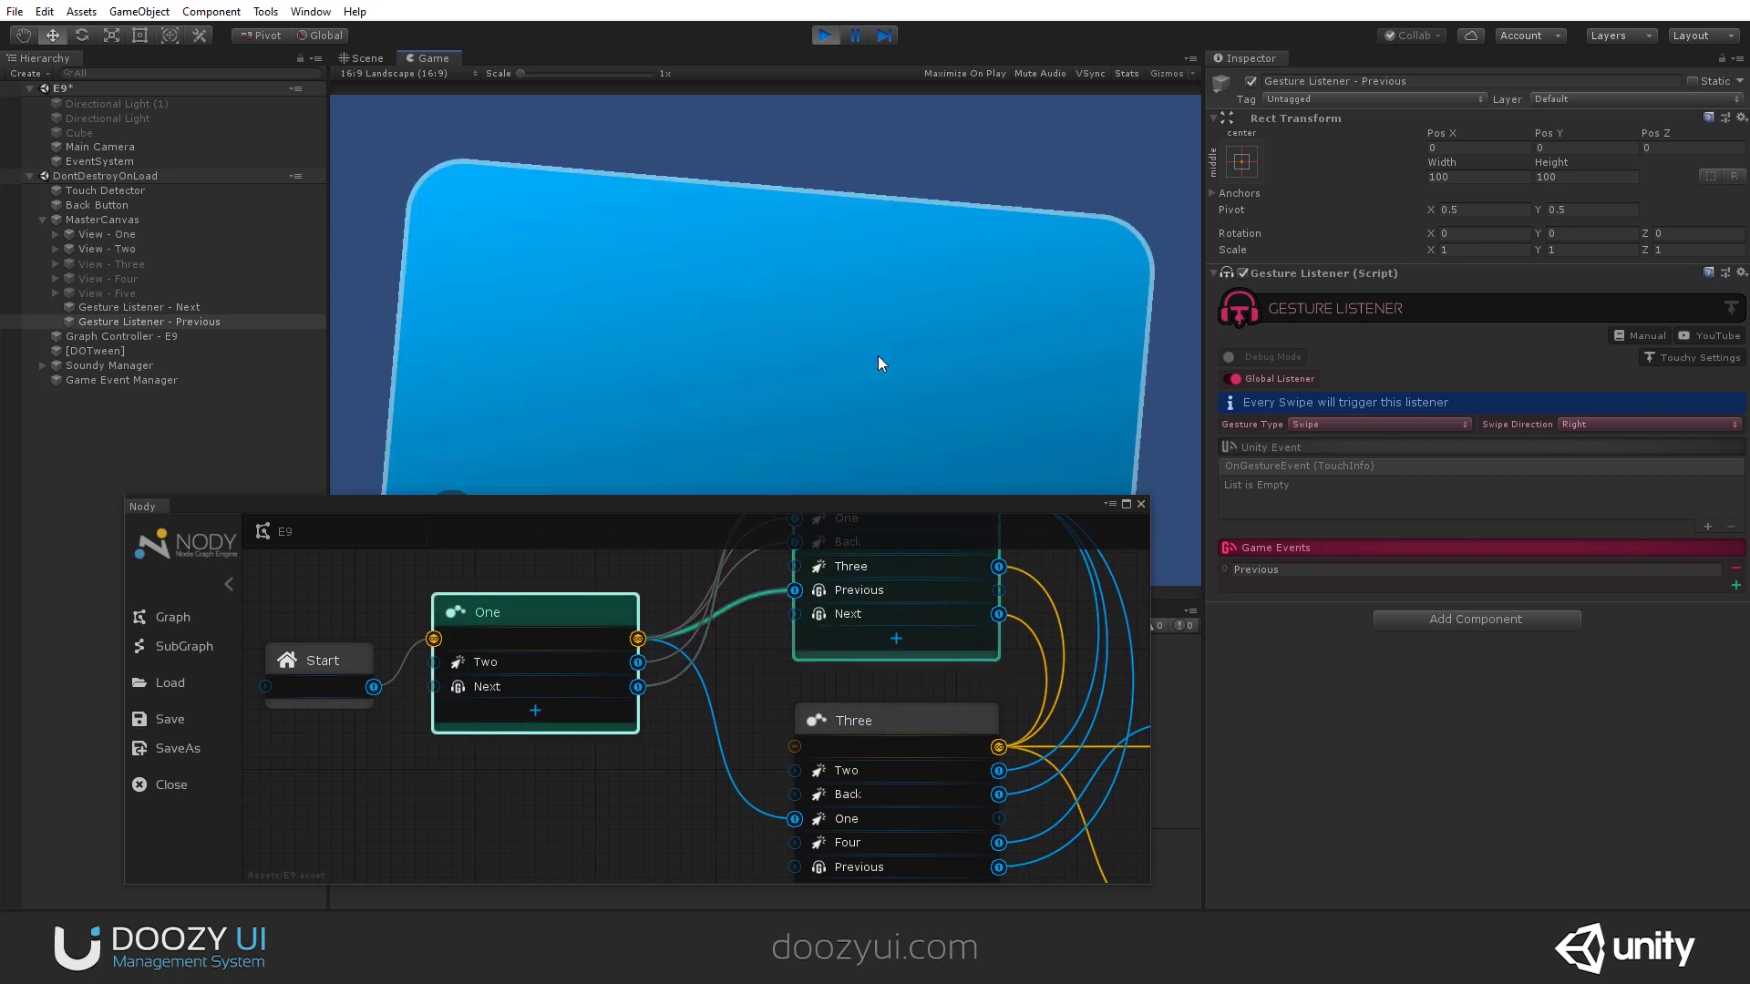
scroll(915, 654, "down", 1)
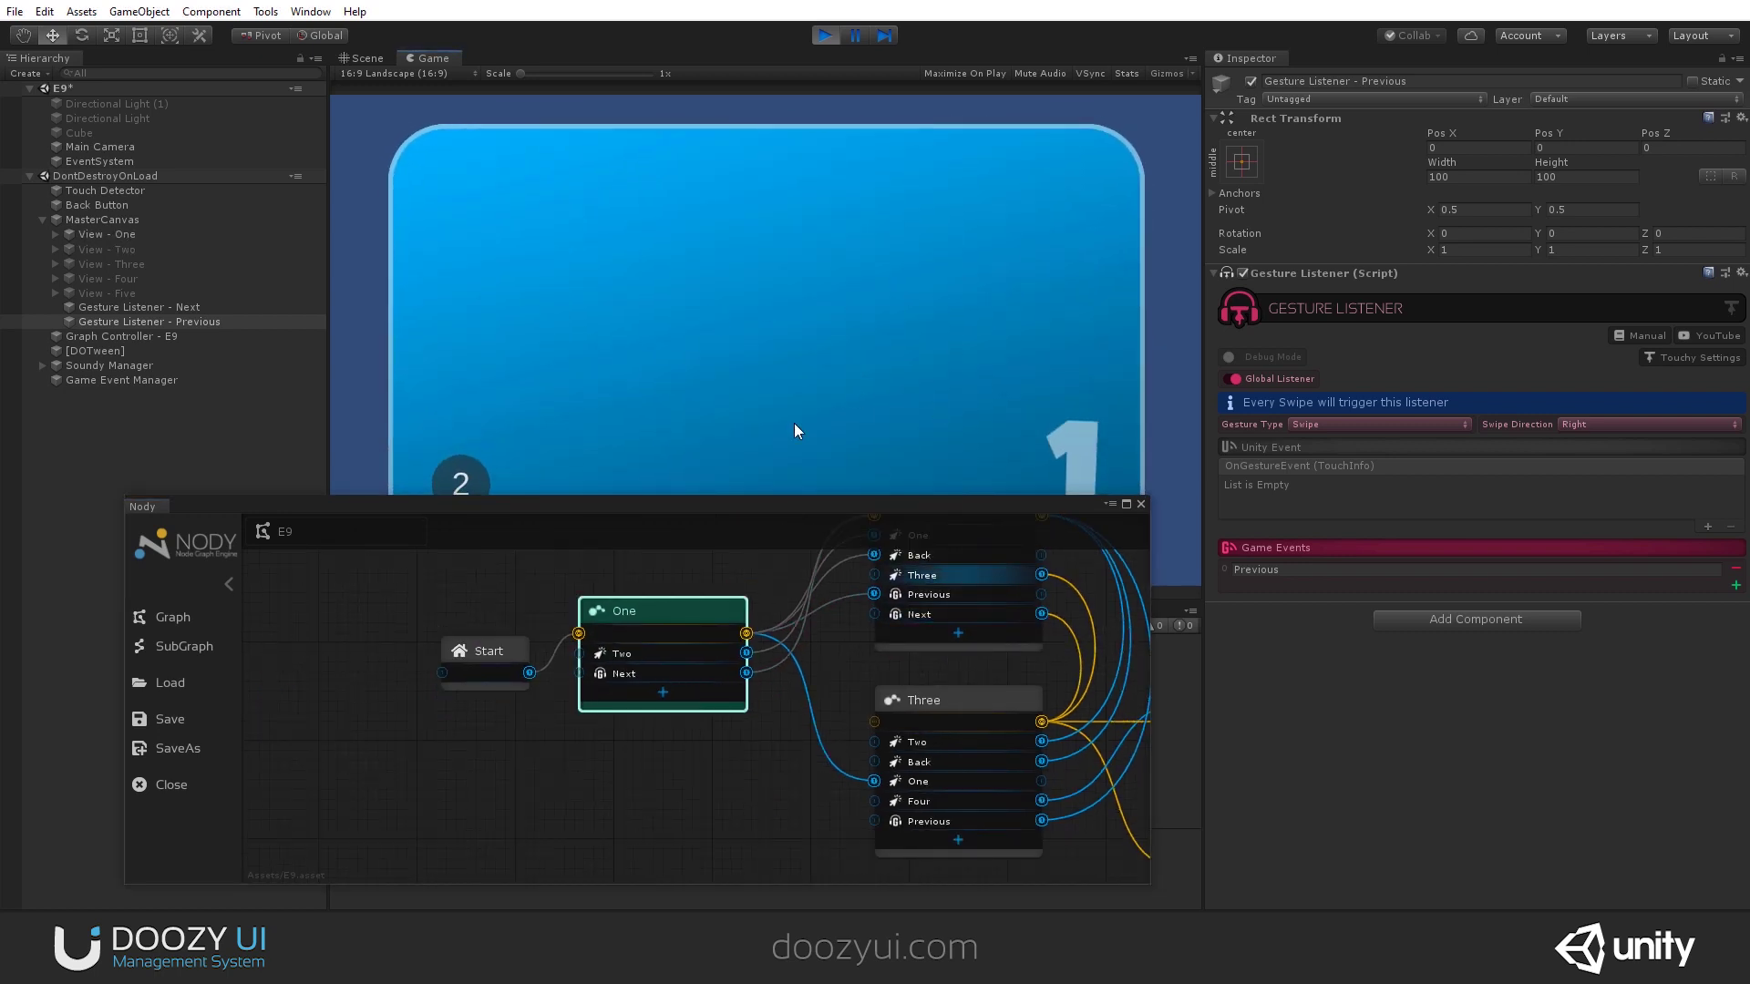
left_click_drag(857, 365, 487, 374)
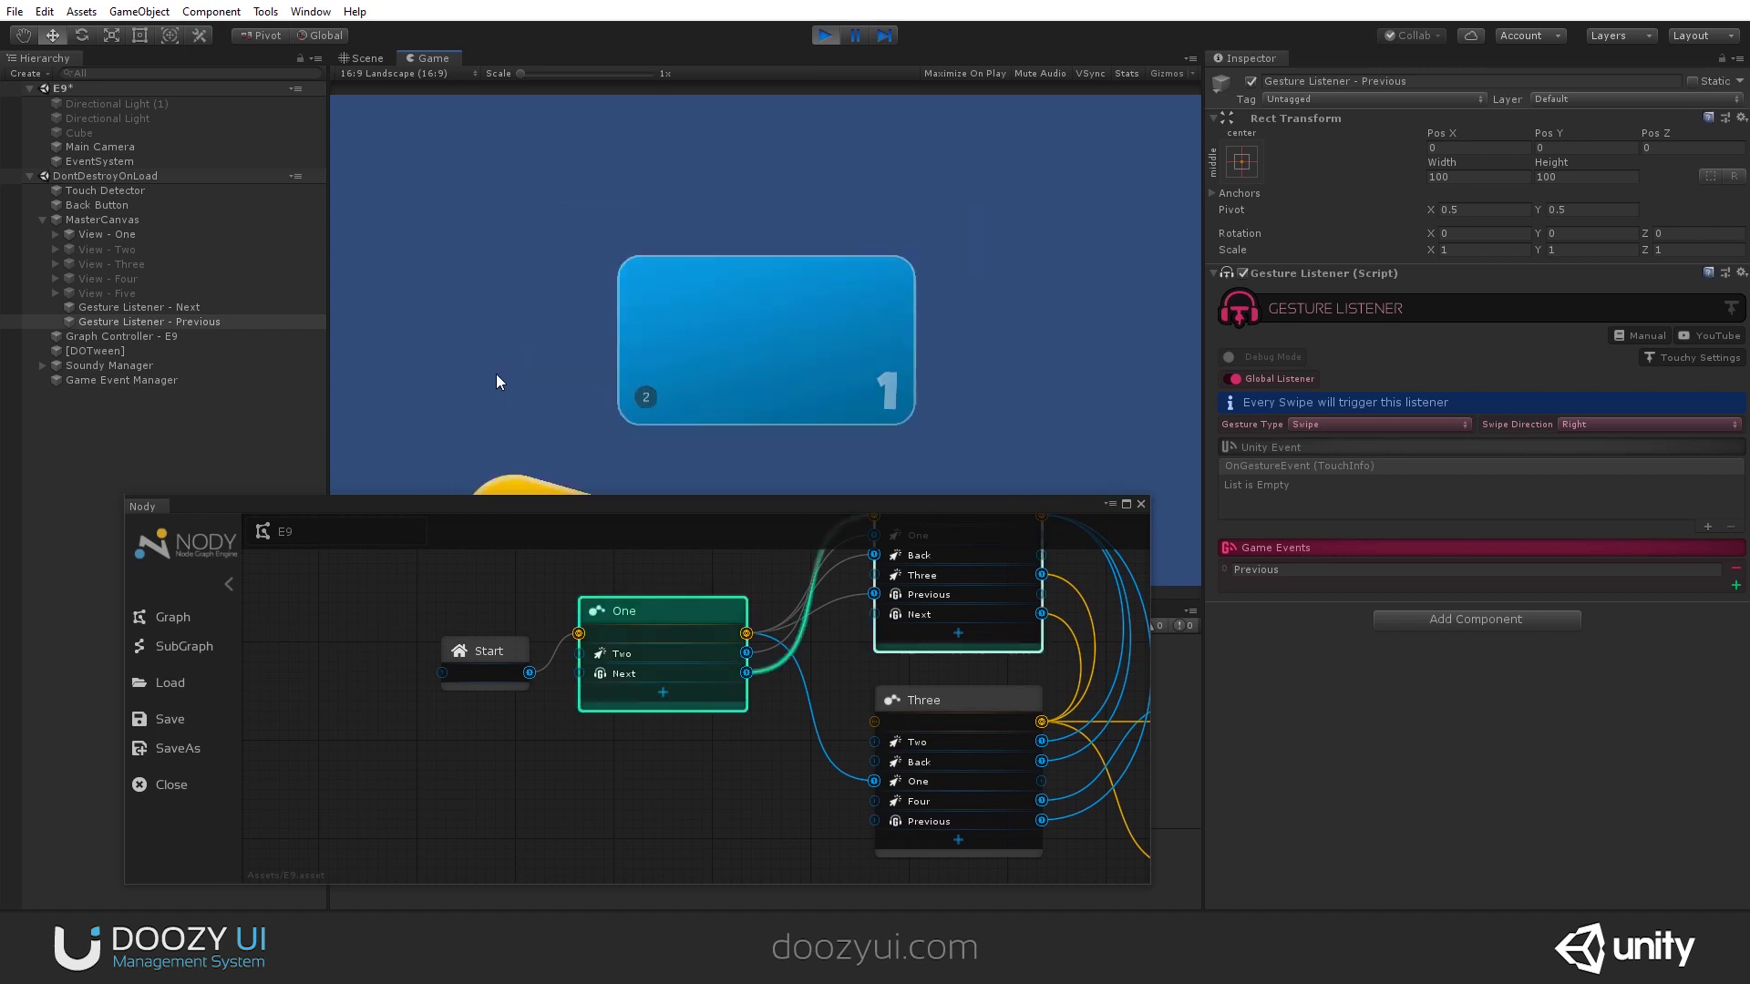
left_click_drag(763, 364, 997, 332)
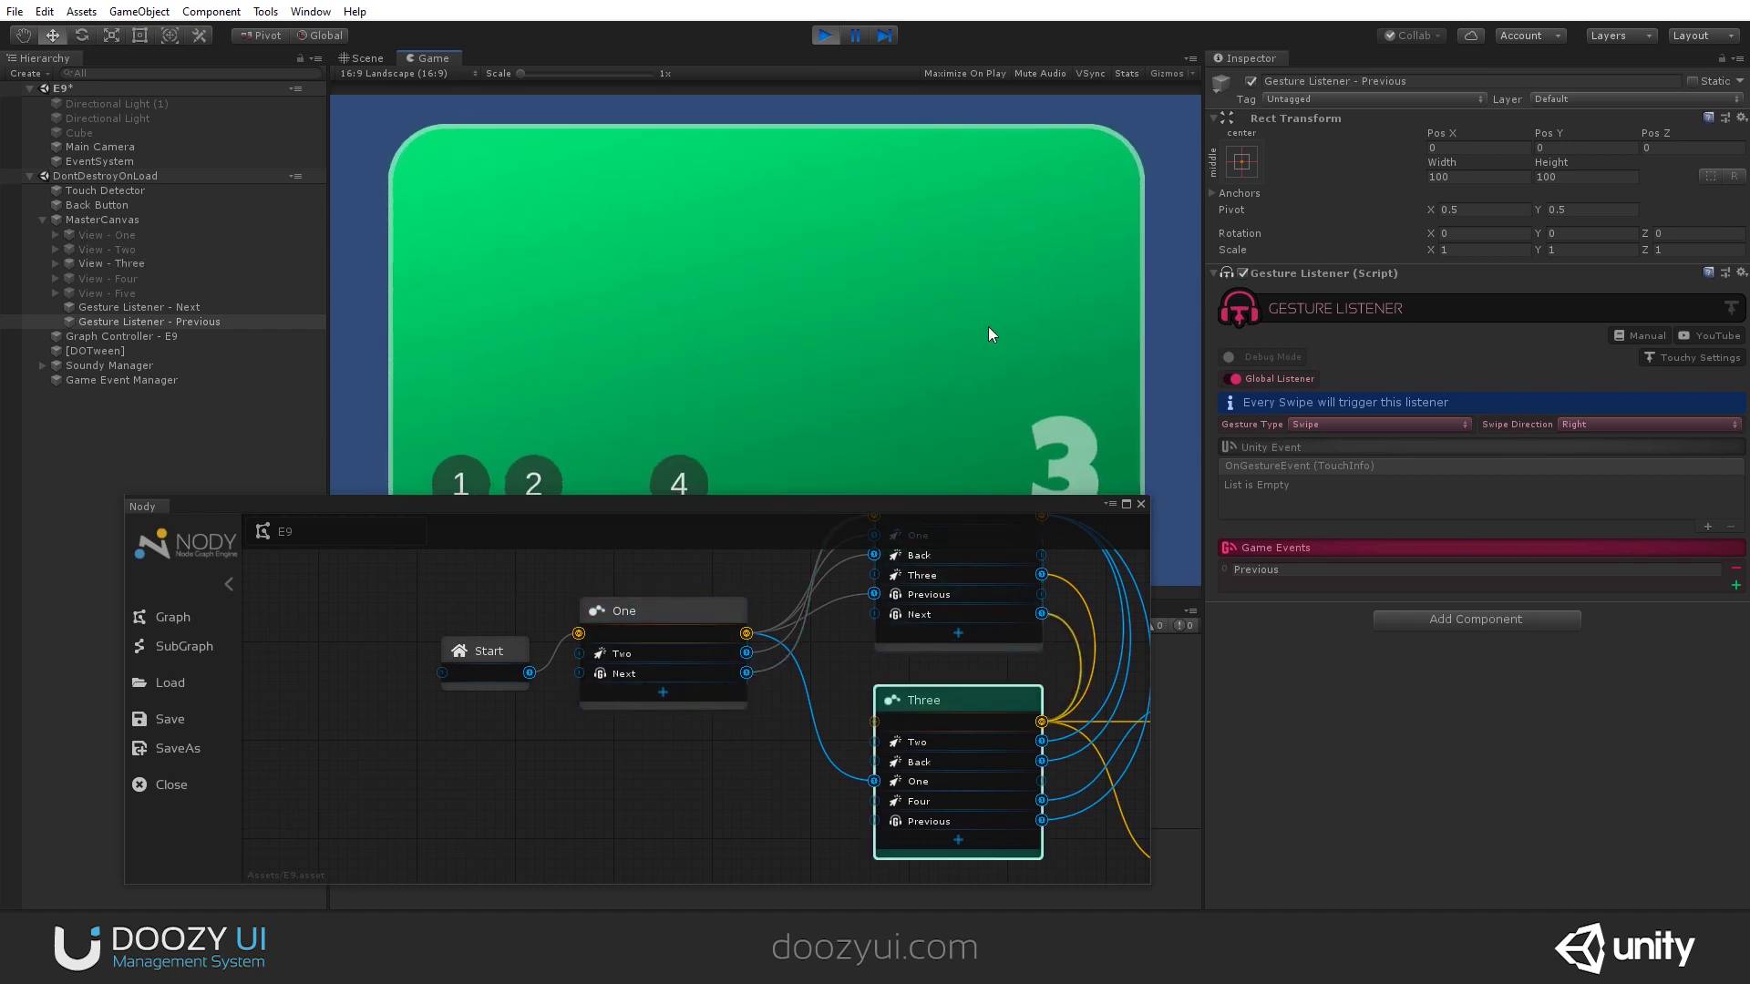
Maximize the Game view and close the Nody window covering view Three.
left_click_drag(867, 336, 352, 344)
left_click(1195, 59)
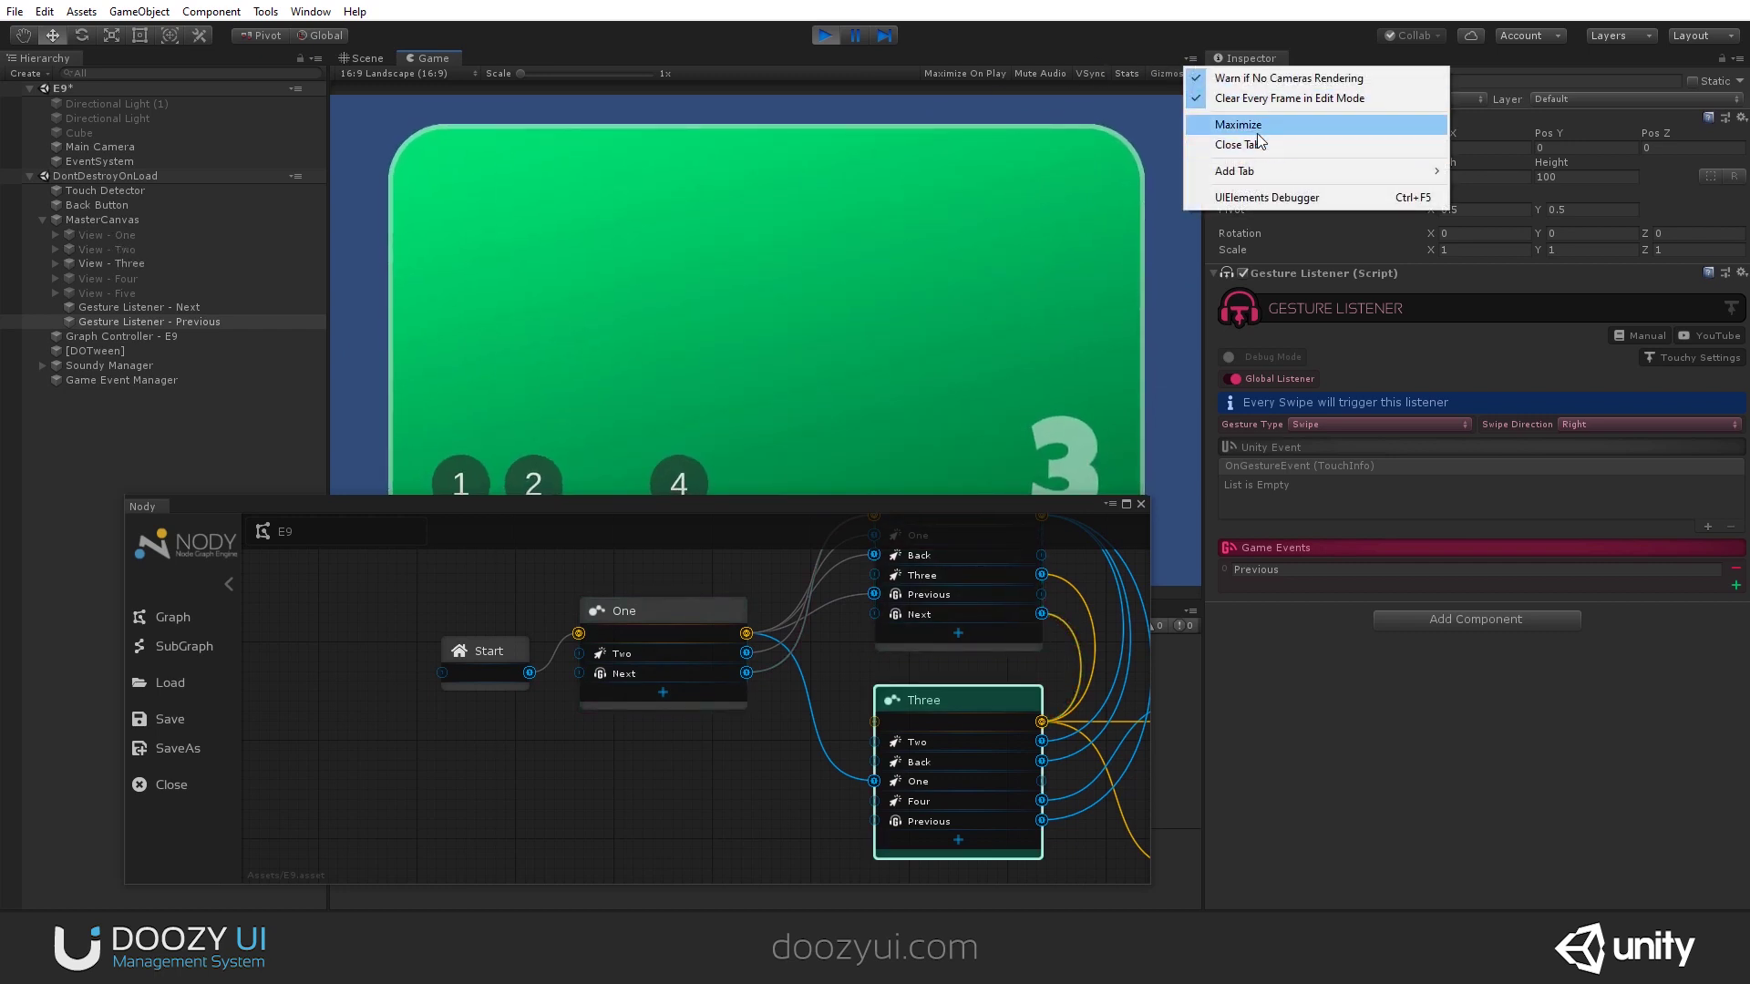
left_click(1217, 125)
left_click_drag(822, 507, 960, 274)
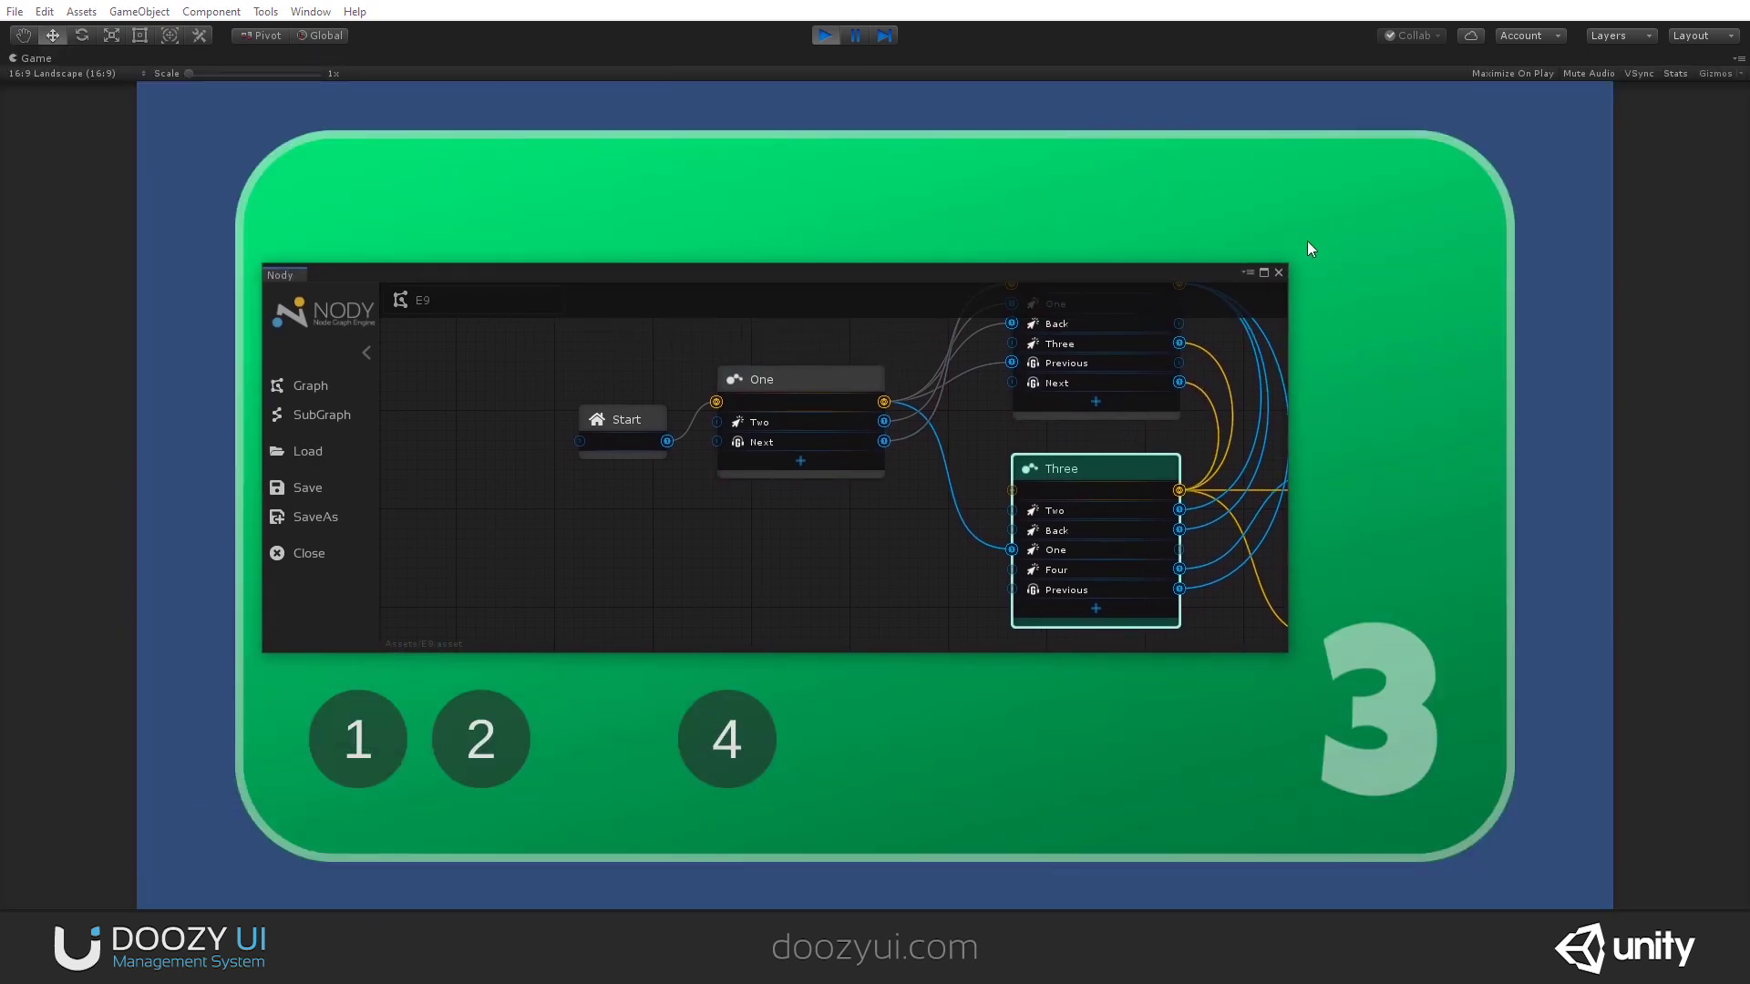
left_click(1279, 273)
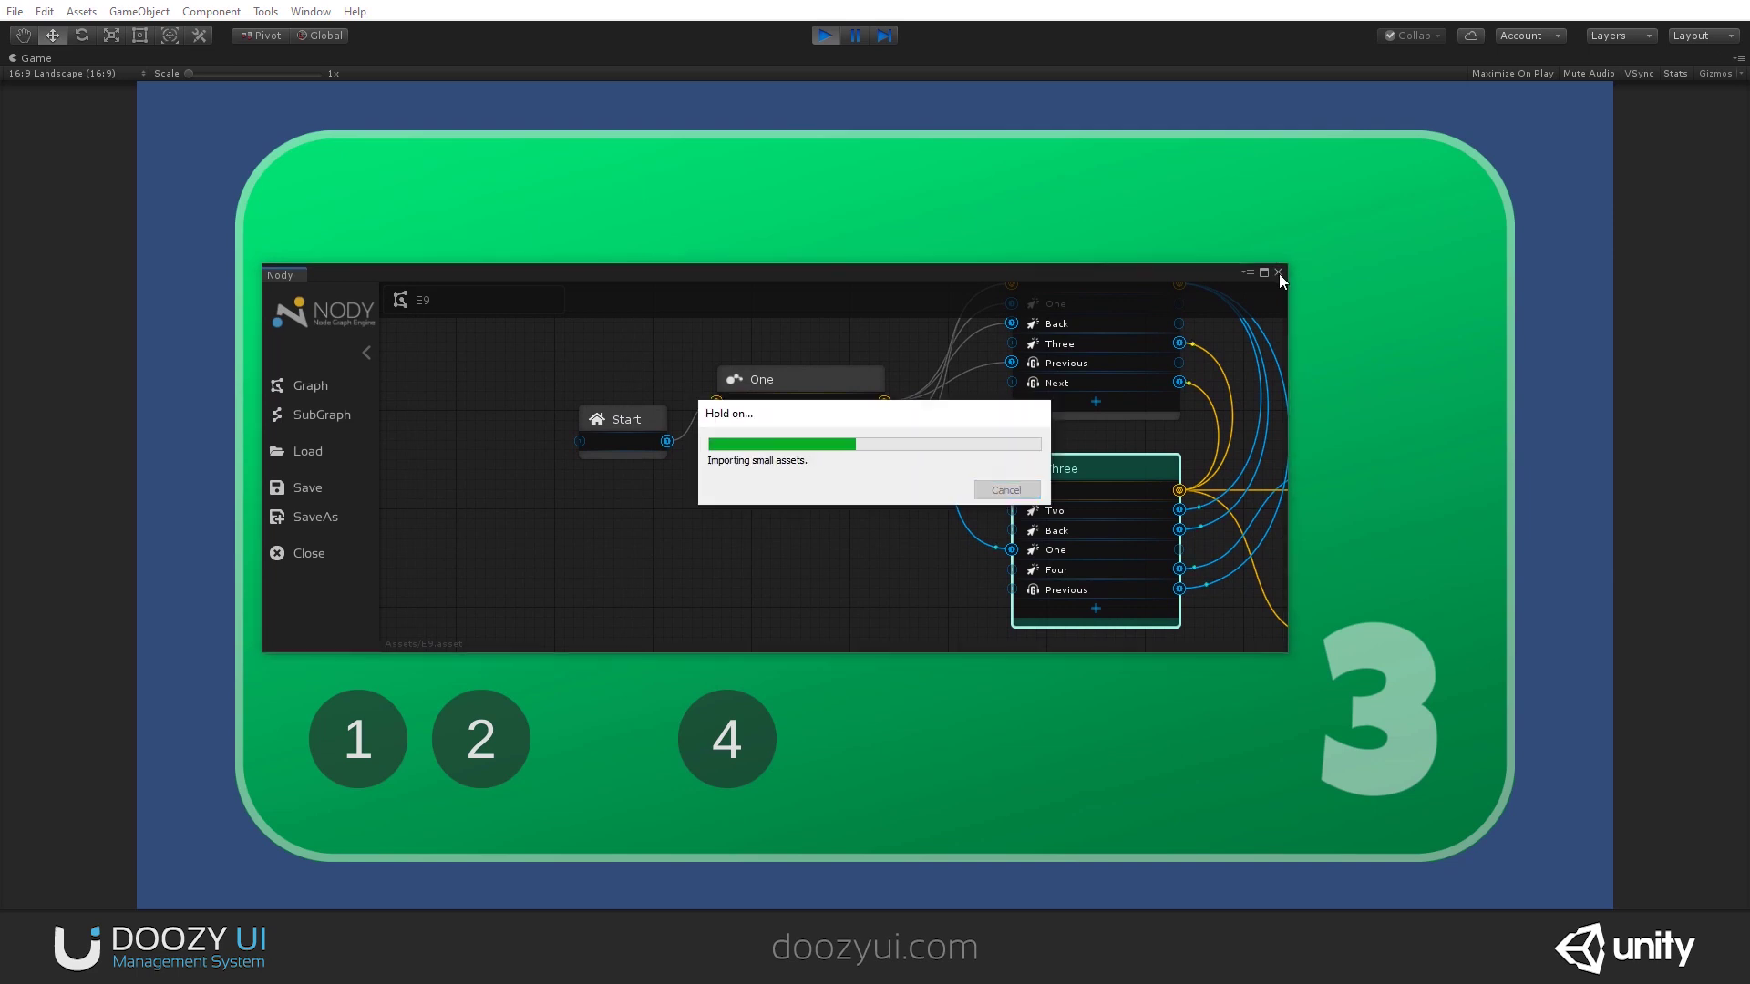
Test navigation between views One, Two and Three in the maximized game, including their numbered buttons, and exit play mode.
key("1")
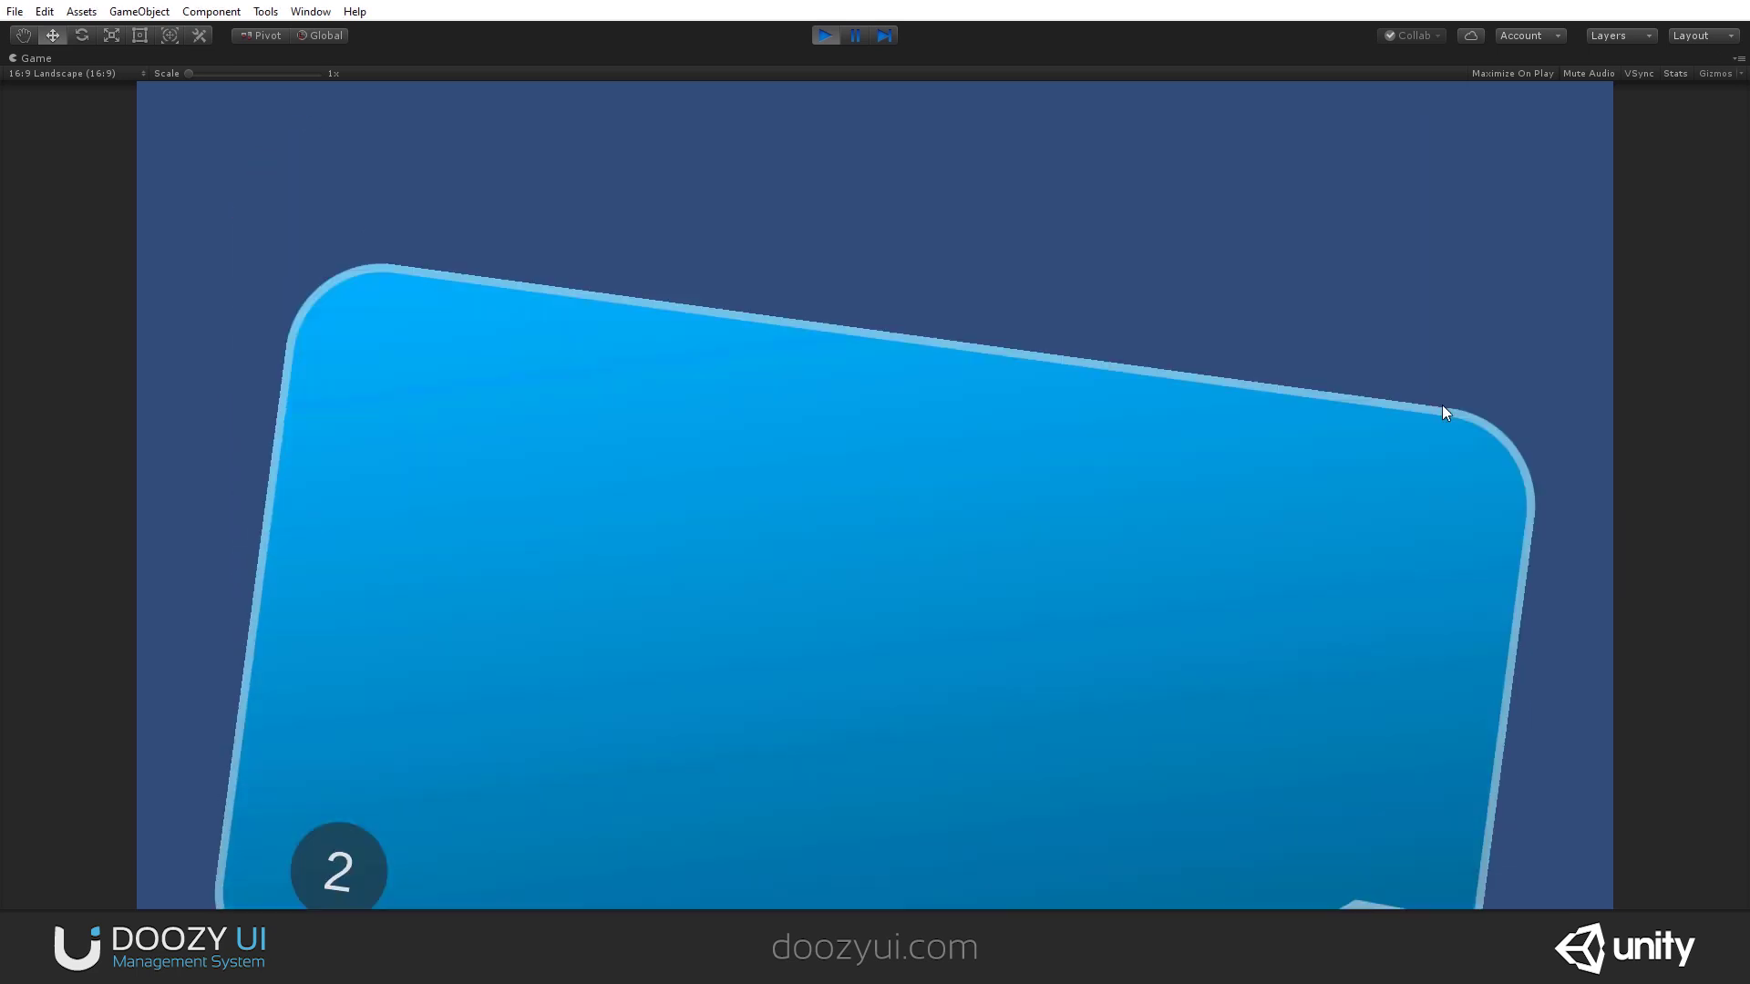
key("2")
key("3")
left_click(381, 720)
left_click(380, 724)
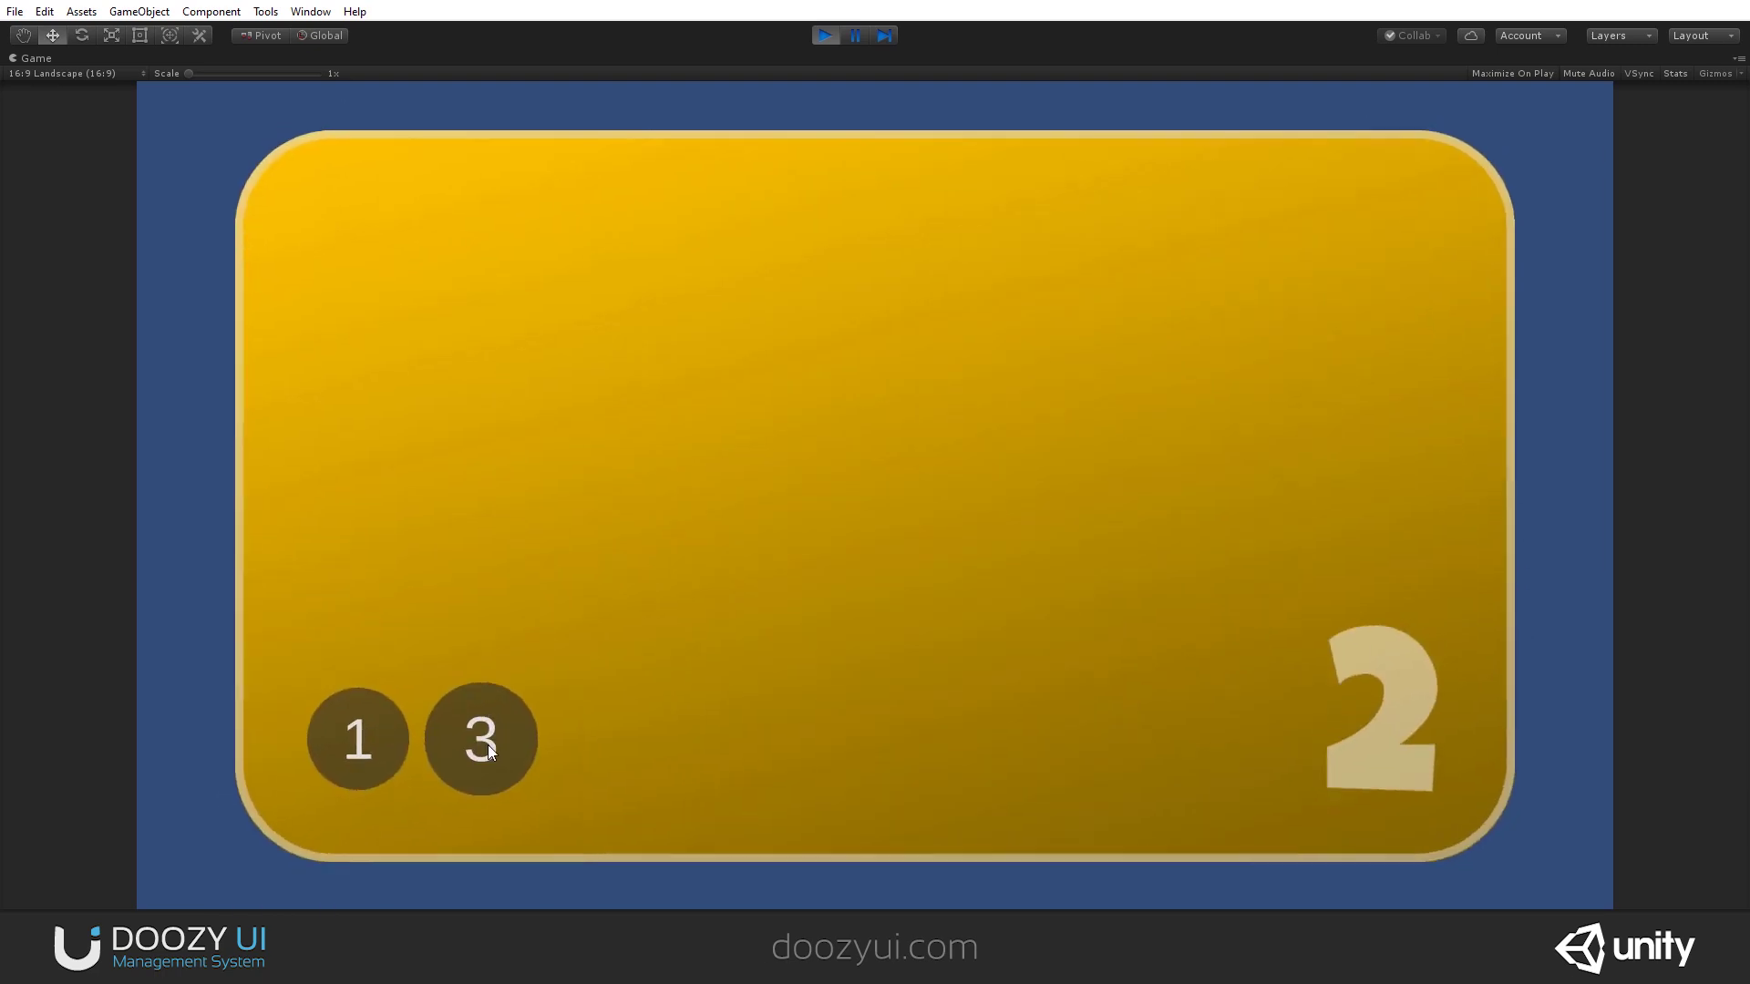
left_click(489, 746)
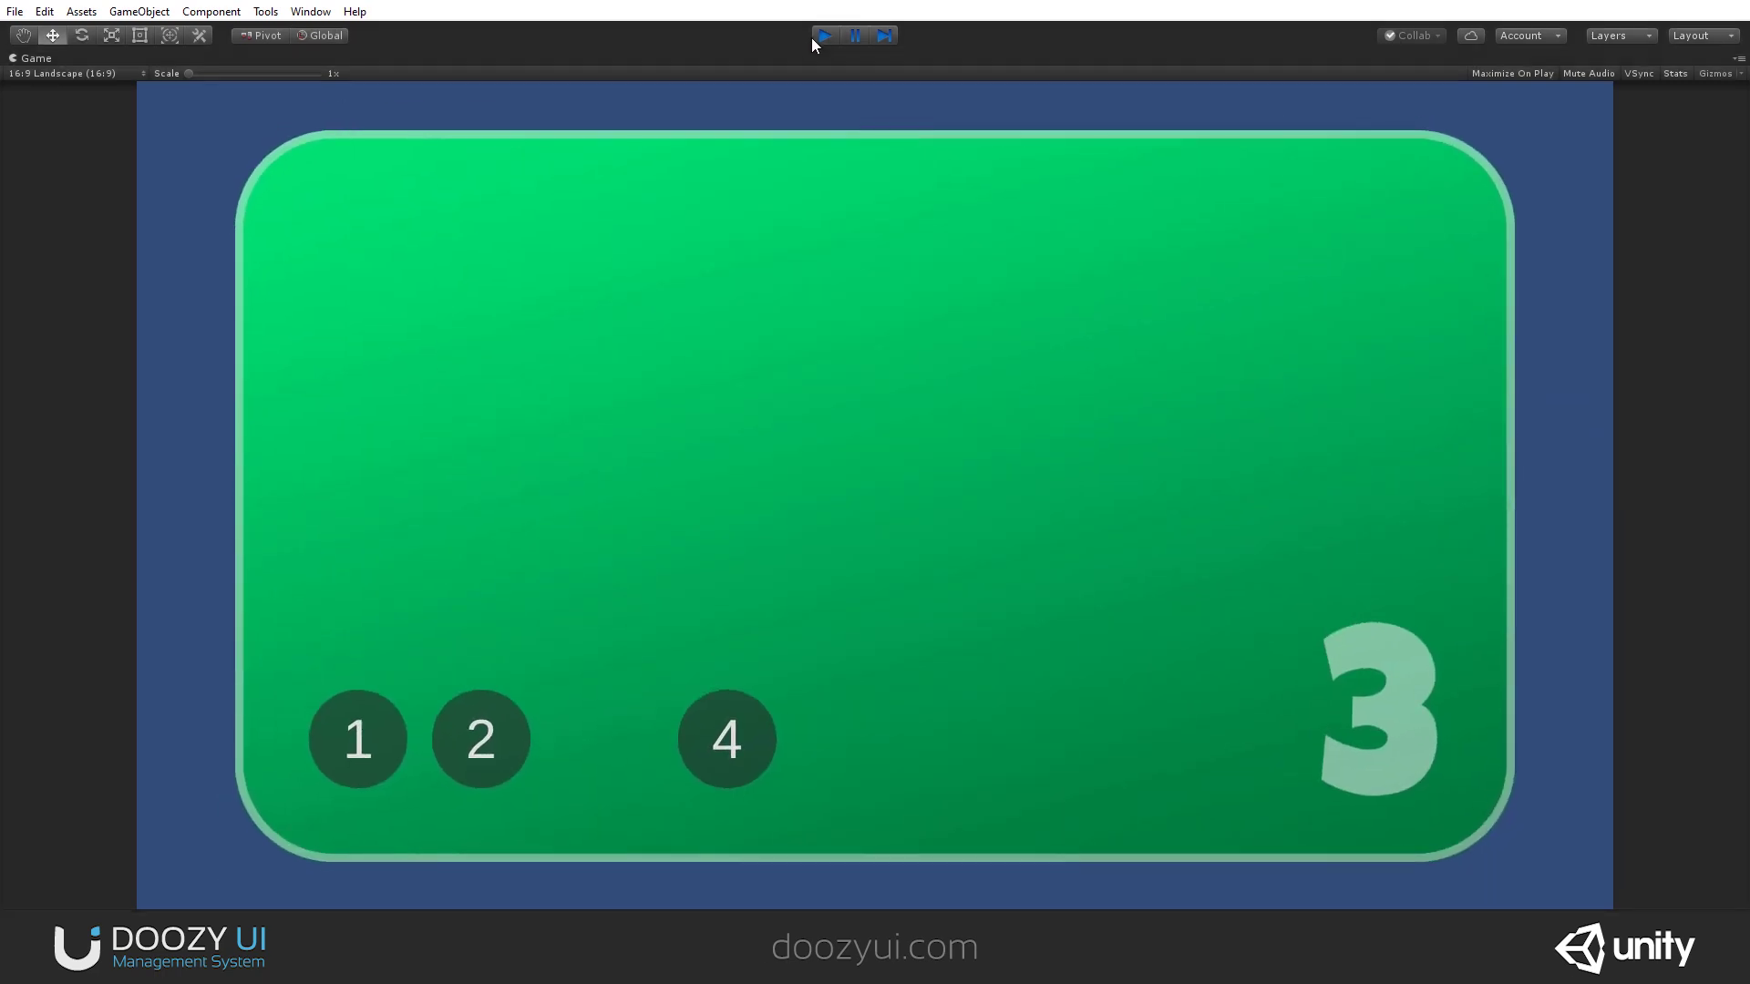
left_click(816, 37)
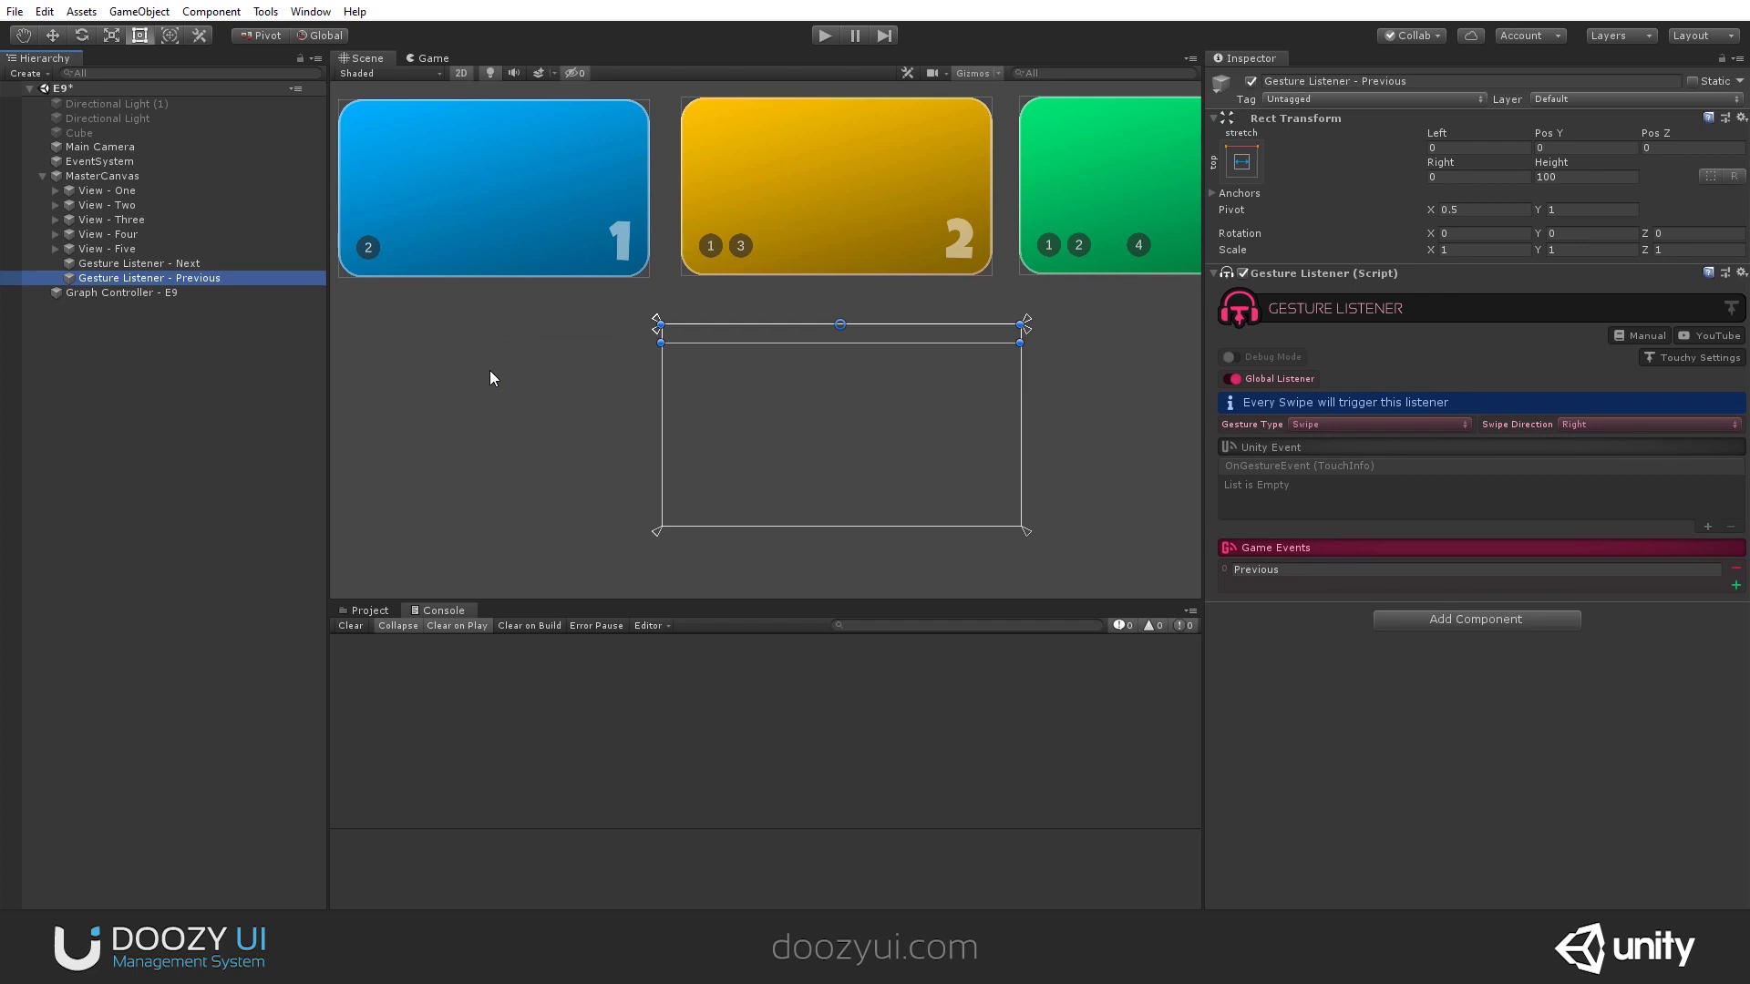